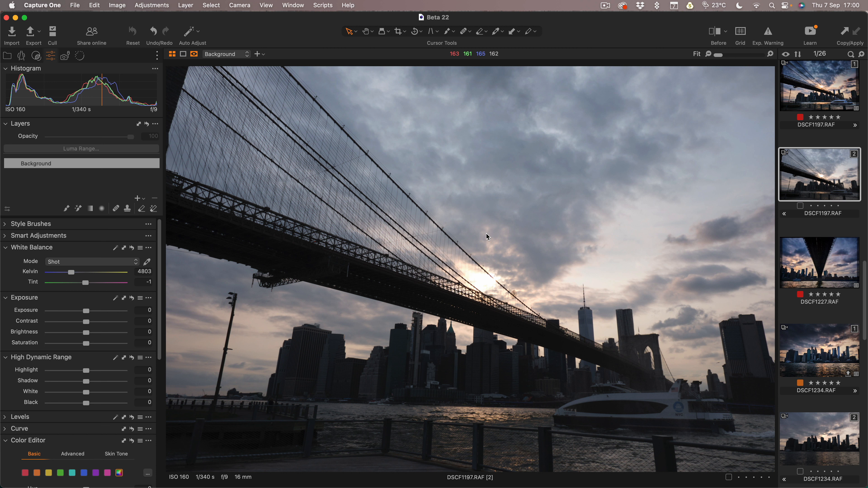
Set the Background layer's Shadow to 22 and Contrast to 12
scroll(97, 303, "down", 1)
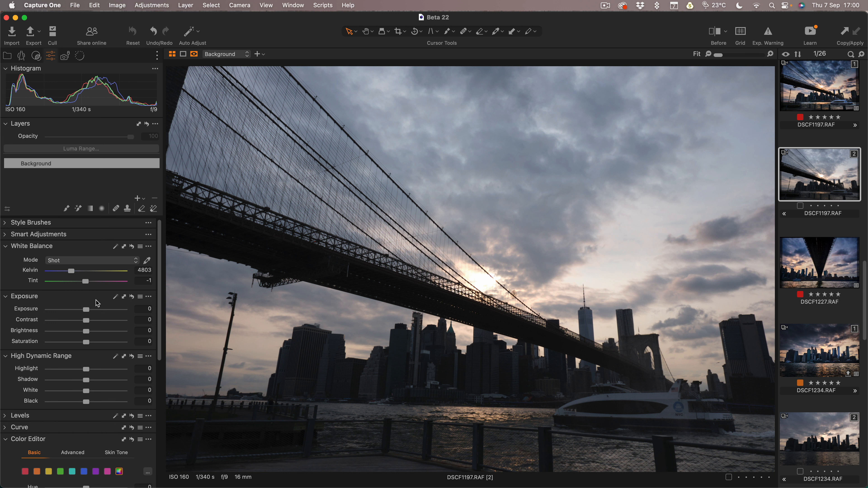
scroll(96, 300, "down", 5)
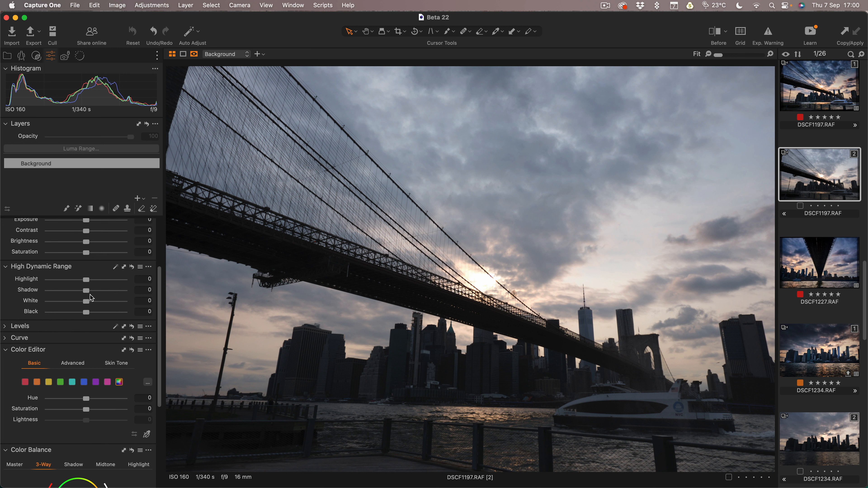
left_click_drag(90, 291, 97, 296)
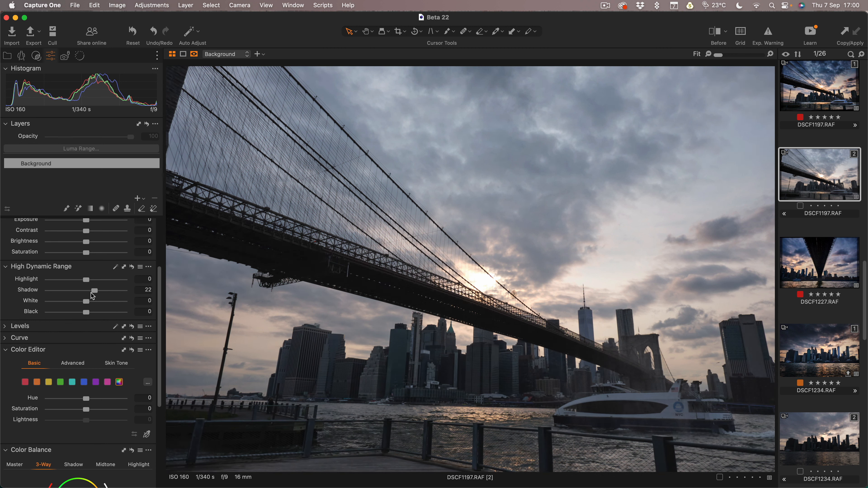
left_click_drag(86, 230, 96, 231)
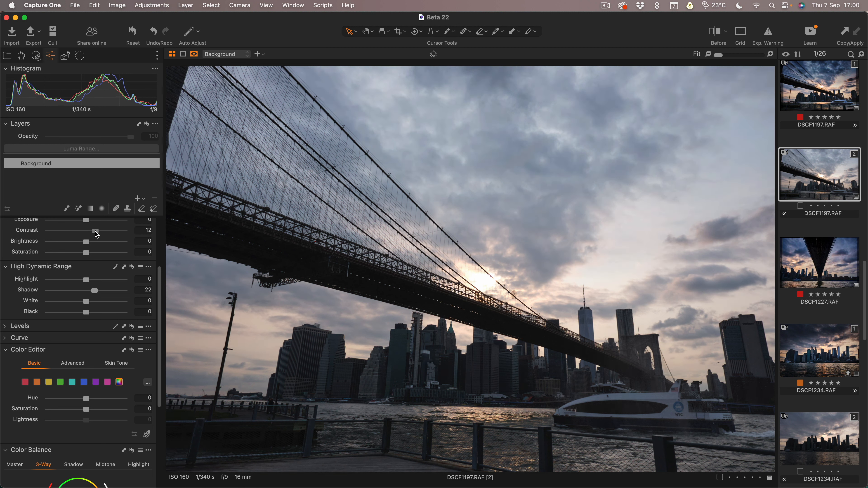
Set the Background layer's Saturation to 24, Shadow to 39 and Black to -27
scroll(96, 240, "up", 3)
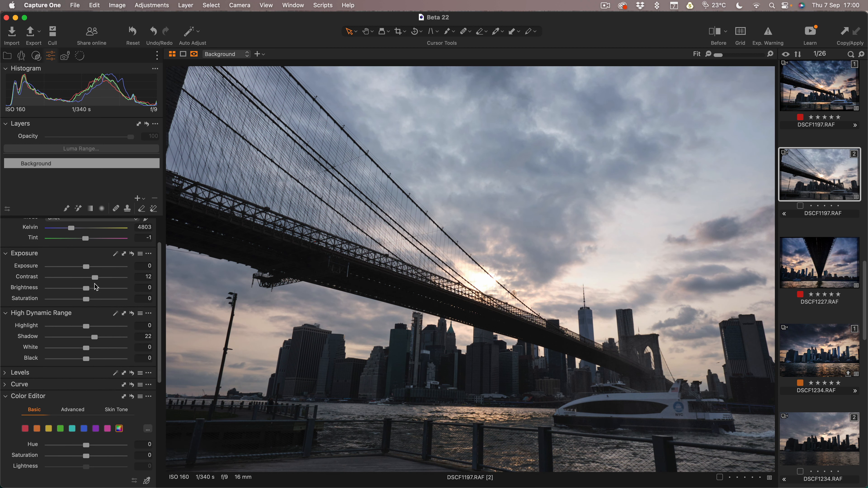
left_click_drag(95, 300, 95, 299)
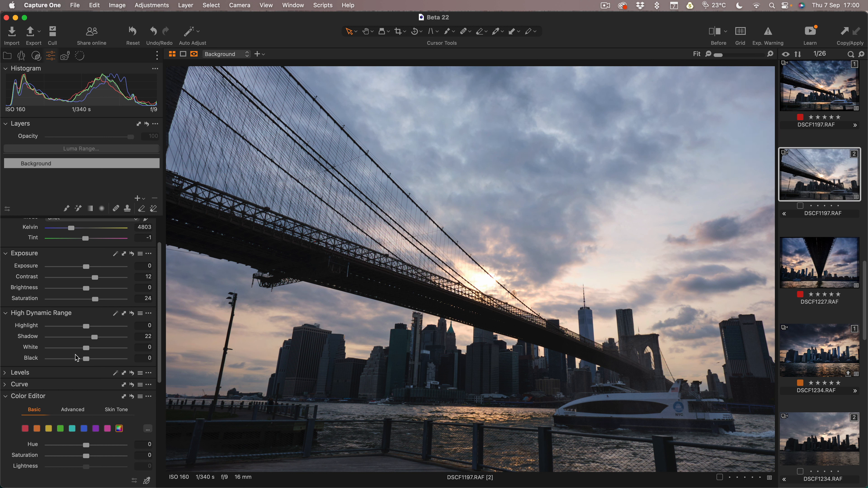
left_click_drag(87, 359, 80, 361)
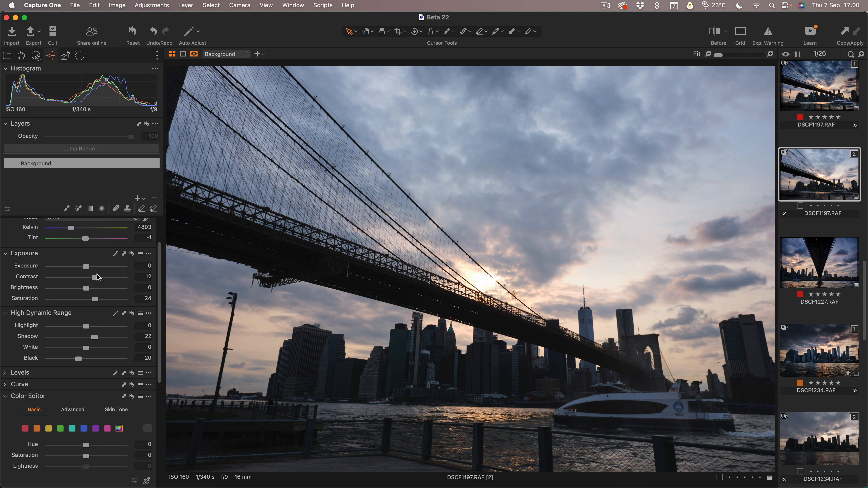
left_click_drag(97, 340, 76, 361)
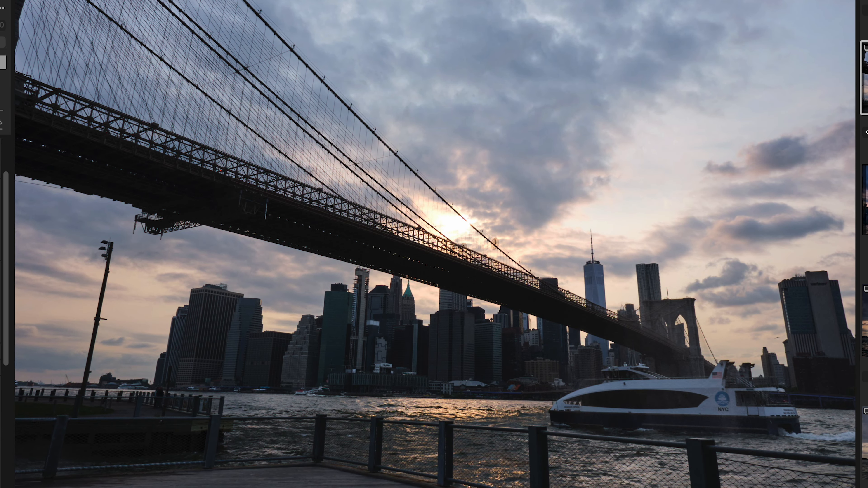
Straighten the bridge photo with the Crop tool so the waterfront horizon is level, and apply the crop
key("c")
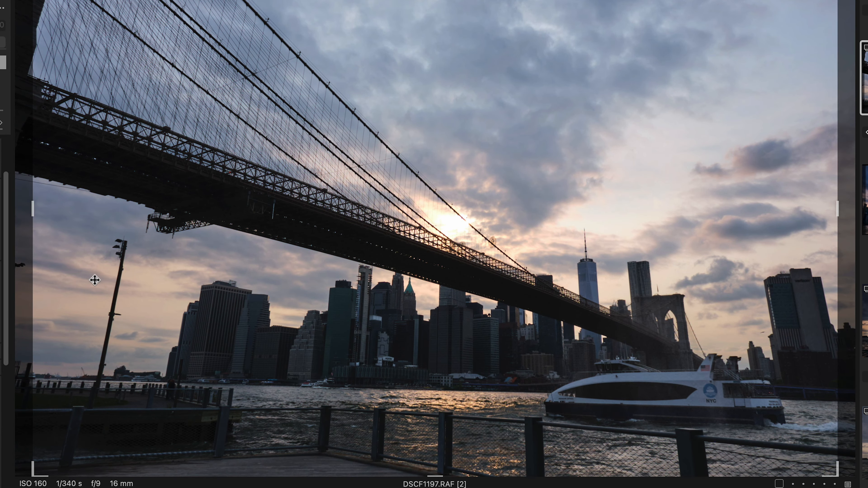
left_click_drag(53, 300, 56, 311)
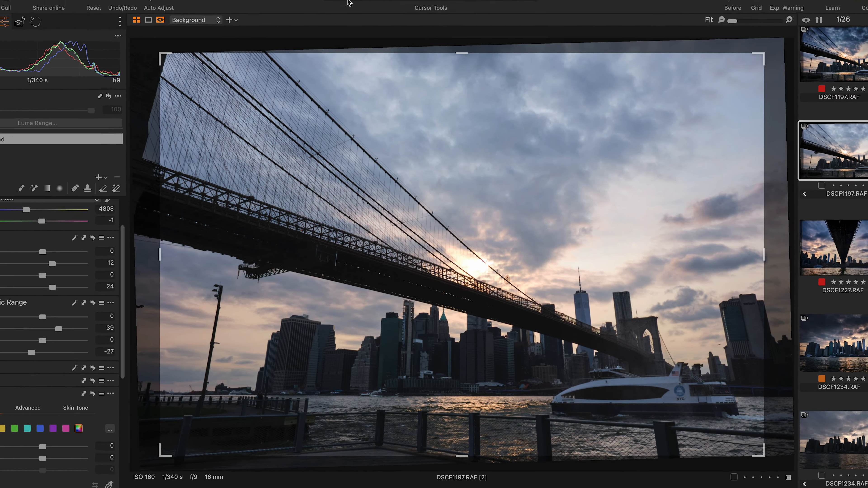
key("h")
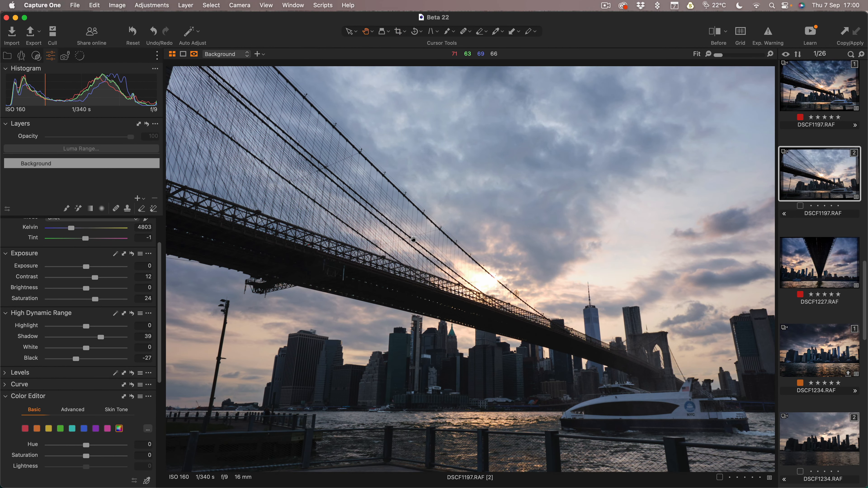
Darken the sky with a linear gradient mask, using Highlight -49, Exposure -0.8, Contrast 21 and Saturation 24
left_click(91, 209)
left_click_drag(470, 198, 470, 411)
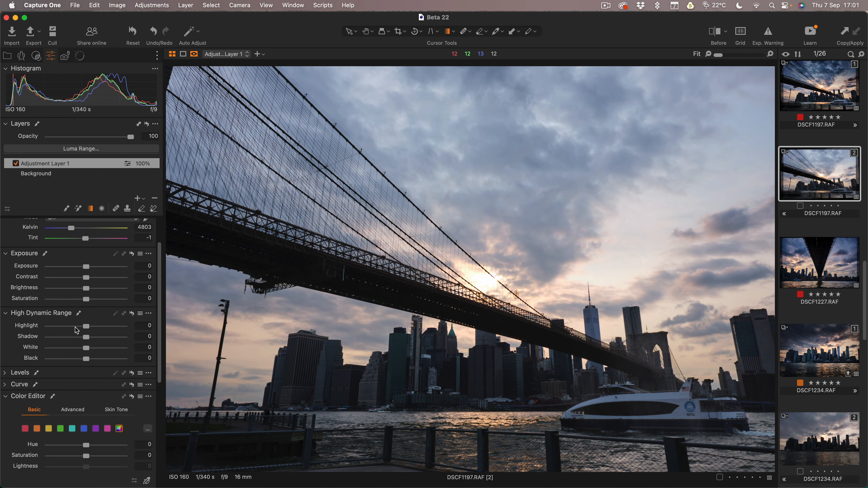
mouse_move(79, 329)
left_mouse_down()
mouse_move(61, 325)
mouse_move(70, 327)
left_mouse_up()
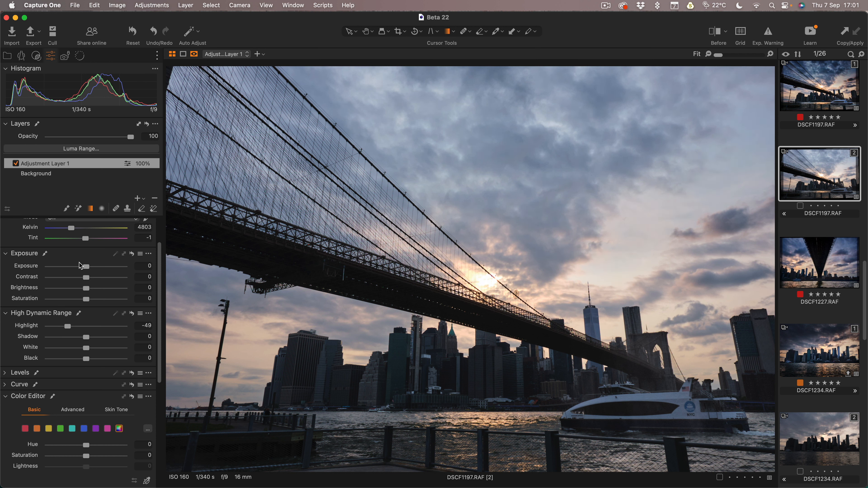
left_click_drag(86, 266, 97, 301)
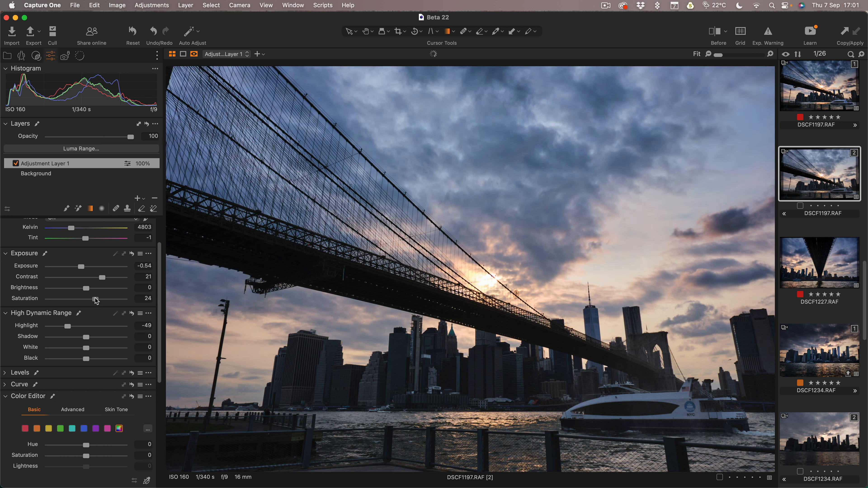
left_click_drag(84, 271, 81, 265)
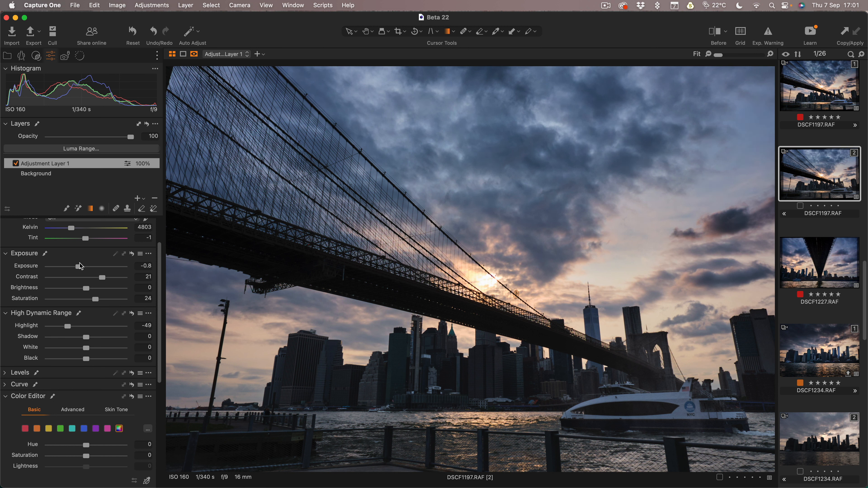
Adjust the gradient mask's fade between the upper clouds and the skyline, and compare the photo with its unedited version
left_click_drag(747, 199, 748, 374)
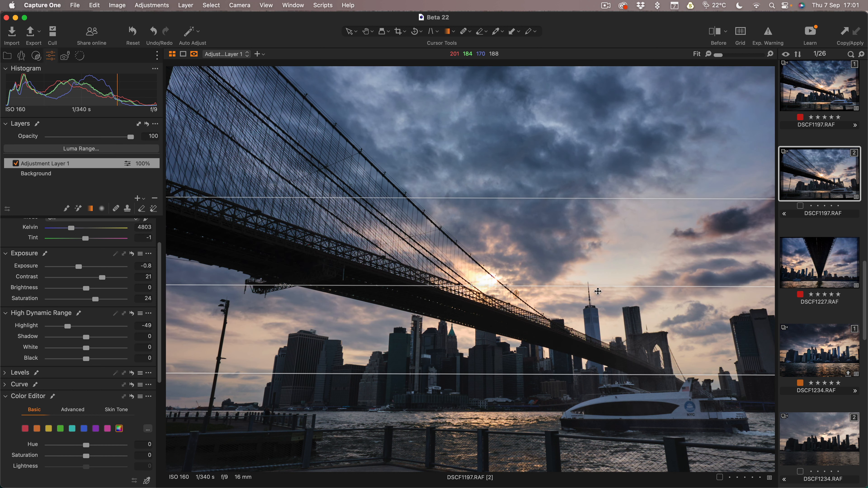
left_click_drag(525, 267, 537, 299)
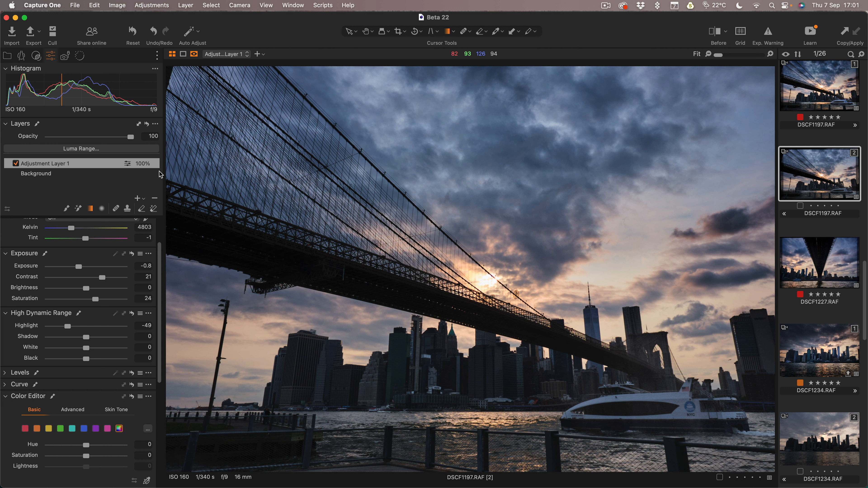
key("y")
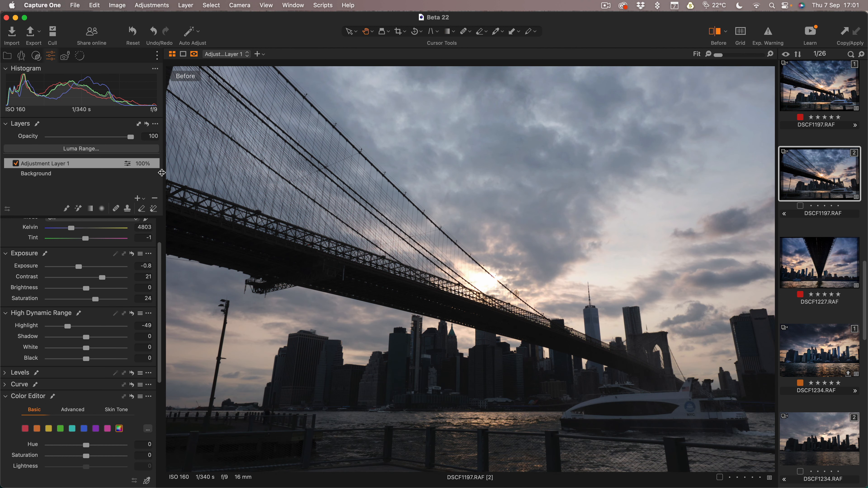
key("y")
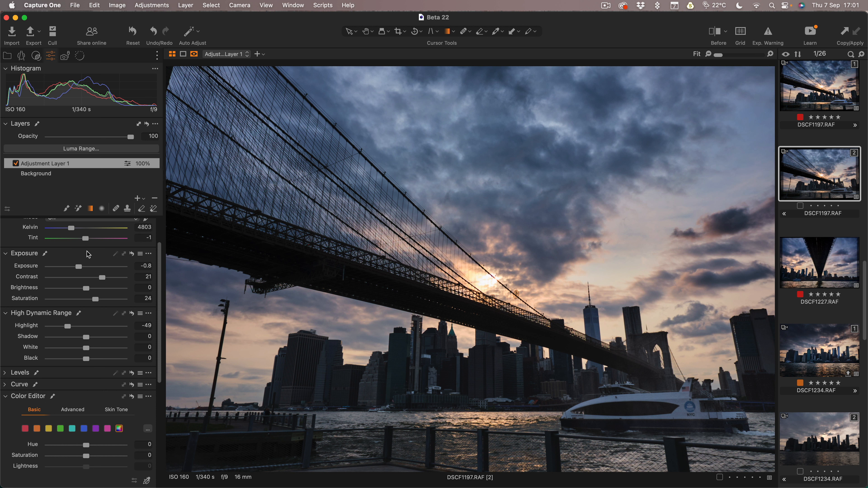
Tint the sky layer's highlights slightly towards magenta with the 3-Way Color Balance
scroll(96, 250, "down", 10)
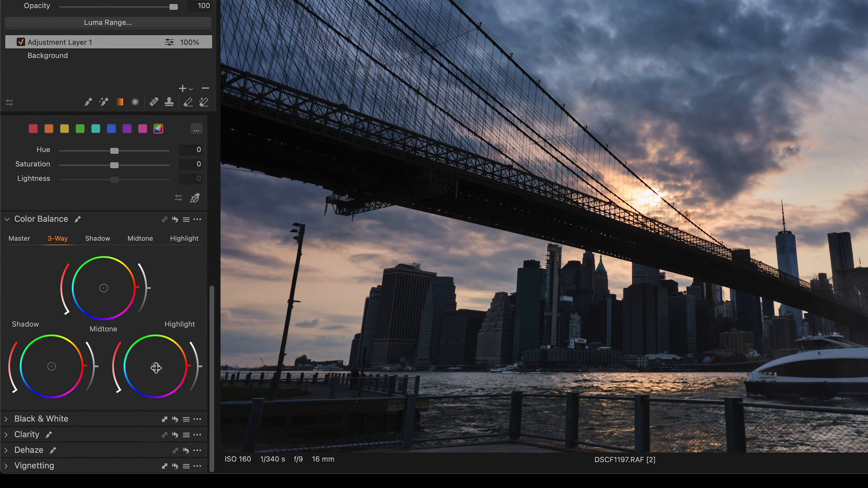
left_click_drag(117, 408, 117, 408)
left_click_drag(156, 367, 161, 370)
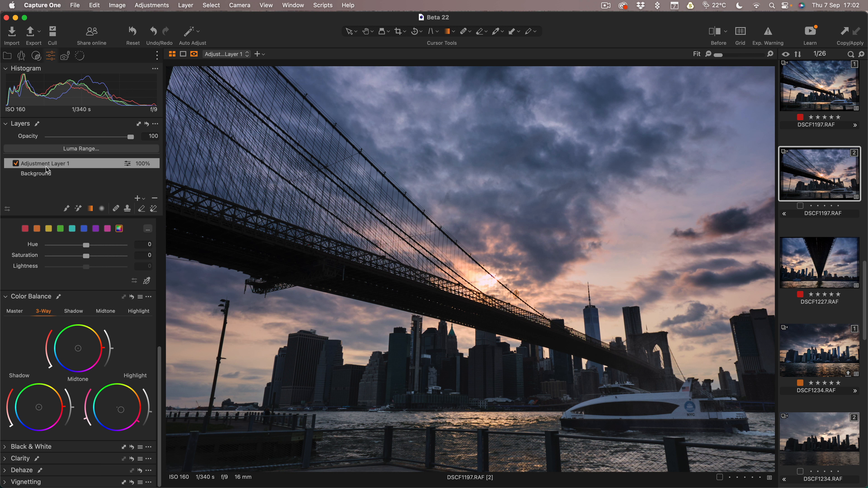
Apply a Vignetting amount of -0.39 to the Background layer and compare the photo before and after editing
left_click(54, 173)
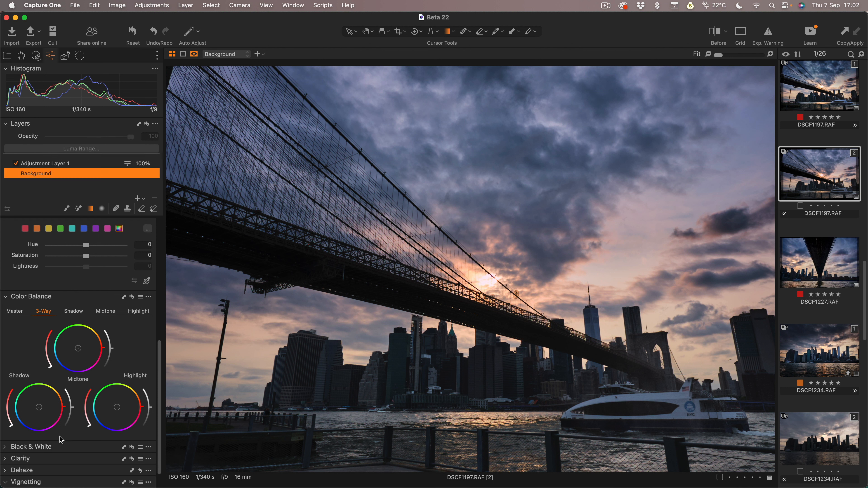
left_click(20, 481)
left_click_drag(86, 469, 85, 471)
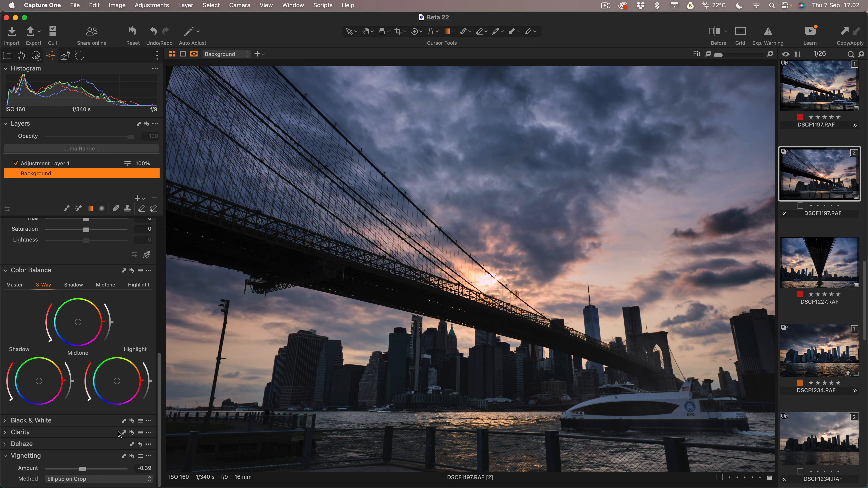
key("y")
key("y")
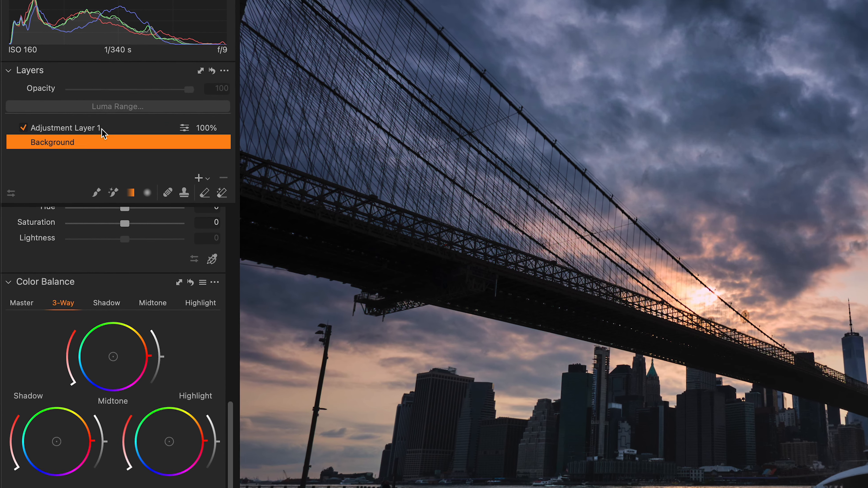
Brighten the ferry on a new empty adjustment layer by brushing a mask over it with Shadow 33 and Black -6
left_click(65, 164)
left_click(205, 176)
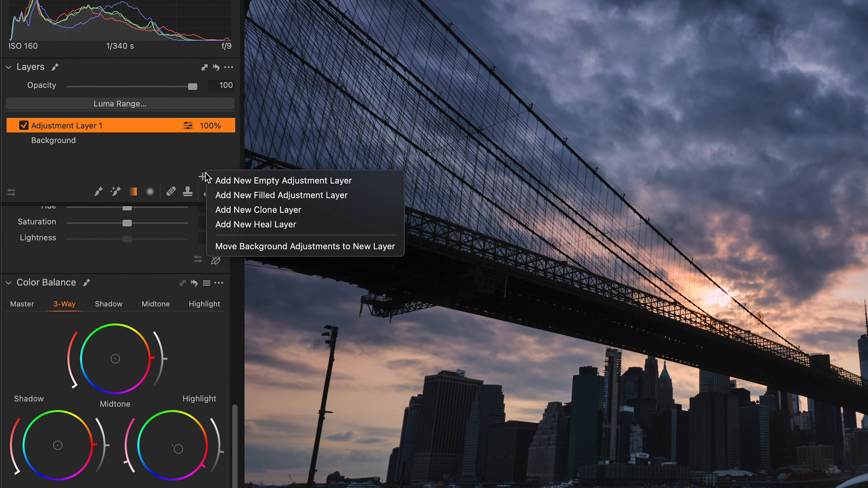
left_click(257, 187)
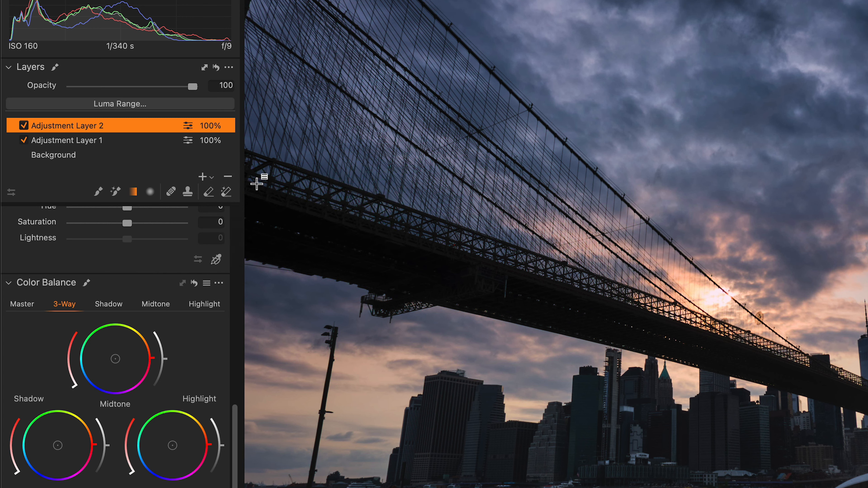
left_click(98, 192)
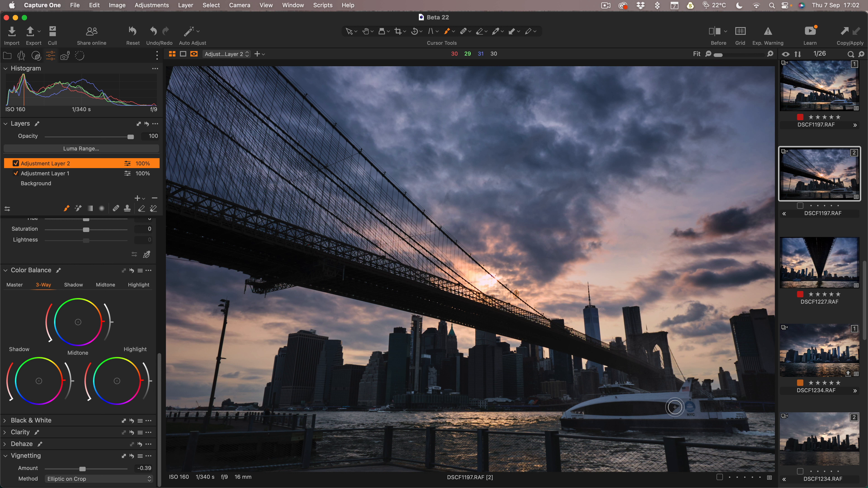
mouse_move(730, 417)
left_mouse_down()
mouse_move(562, 422)
mouse_move(610, 406)
mouse_move(684, 406)
mouse_move(611, 400)
mouse_move(641, 410)
left_mouse_up()
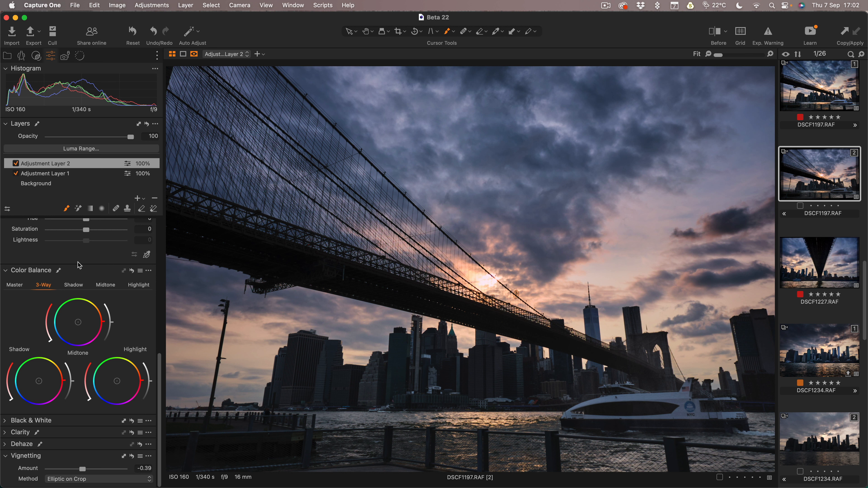
scroll(79, 265, "up", 10)
left_click_drag(93, 379, 99, 383)
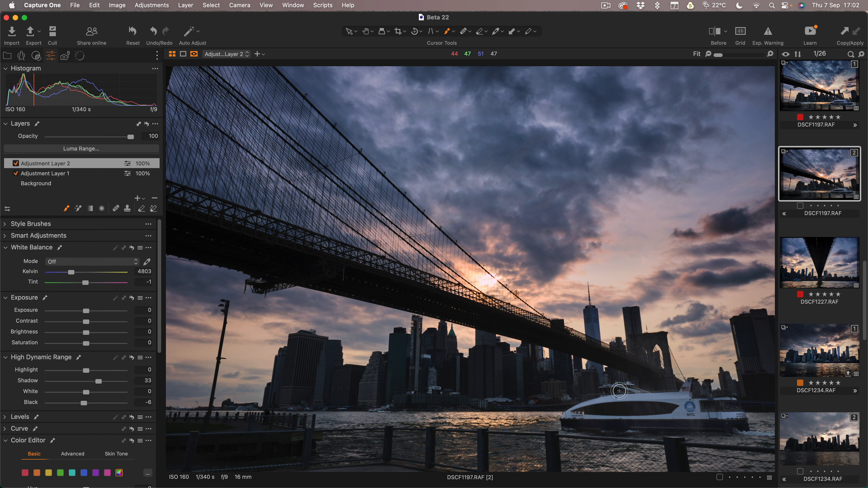
Refine the ferry mask with the brush and eraser, and compare the photo with that layer off and on
left_click(620, 391)
left_click(587, 395)
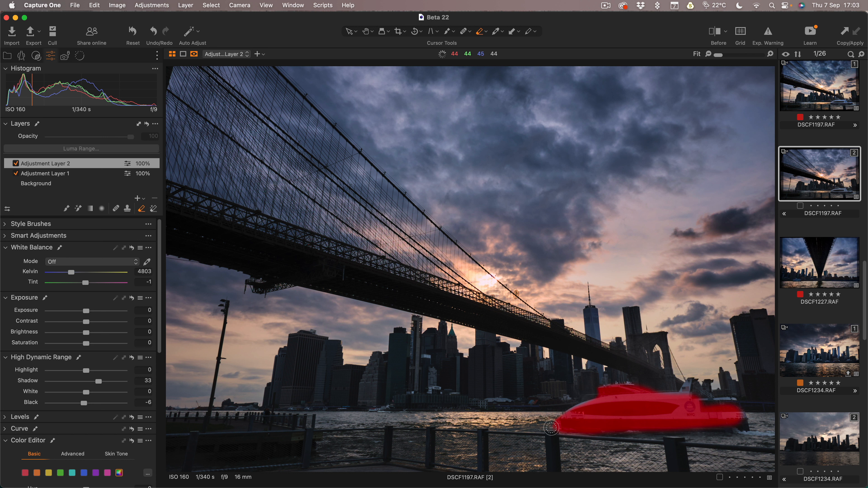
left_click(16, 164)
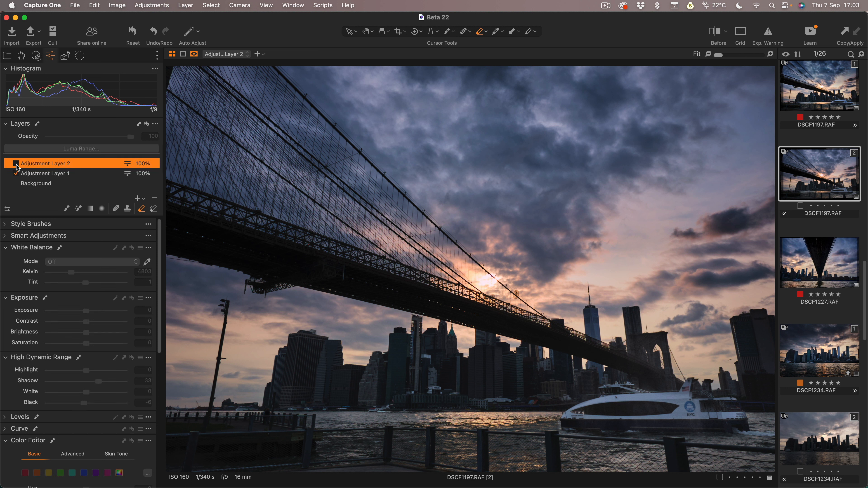
left_click(16, 164)
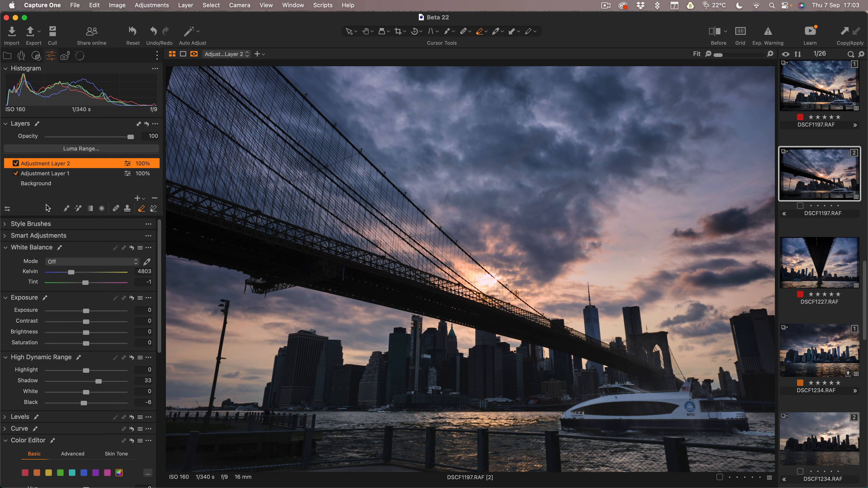
Add another adjustment layer and paint a mask along the bridge's dark underside with an enlarged brush
left_click(136, 199)
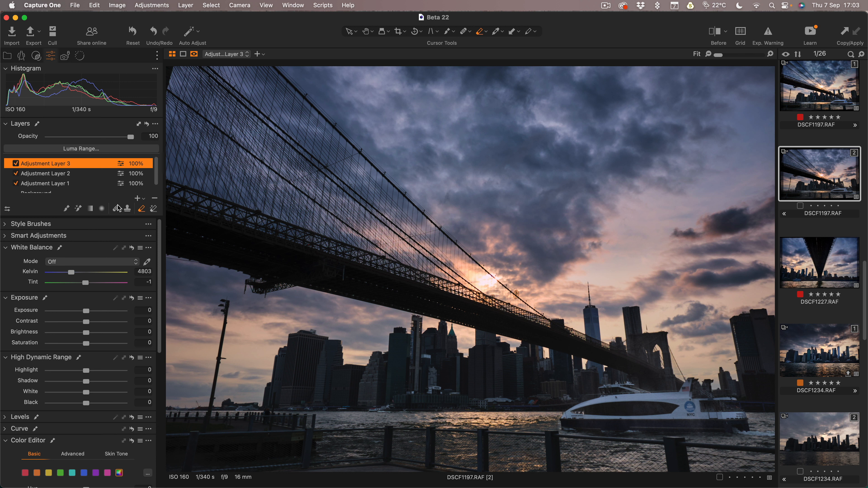
left_click(67, 209)
key("]")
key("]")
key("]")
key("]")
left_click_drag(181, 231, 597, 354)
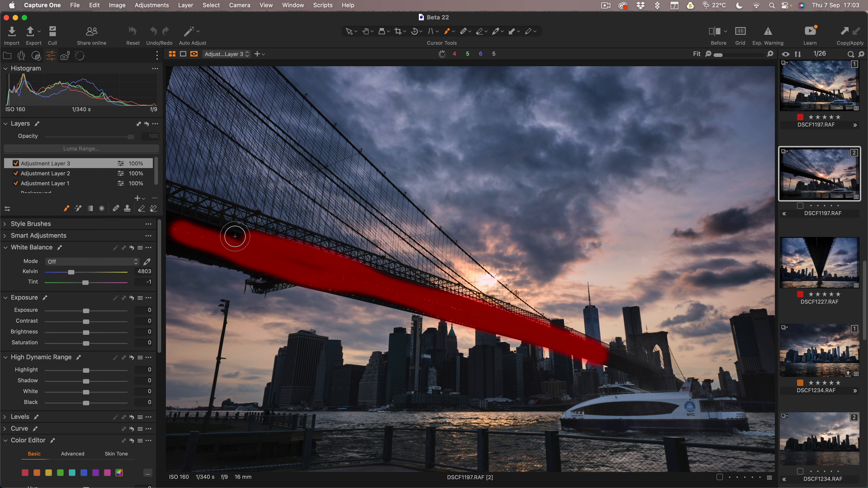
mouse_move(235, 236)
left_mouse_down()
mouse_move(159, 219)
mouse_move(391, 299)
mouse_move(163, 236)
left_mouse_up()
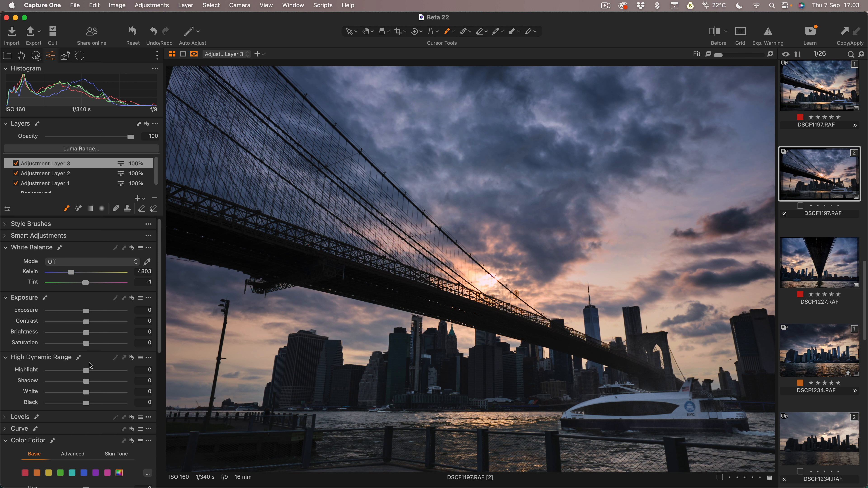
Raise the bridge layer's Shadow to 100, feather its mask with a radius of 60.6, and compare the photo with that layer off and on
left_click_drag(87, 381, 129, 385)
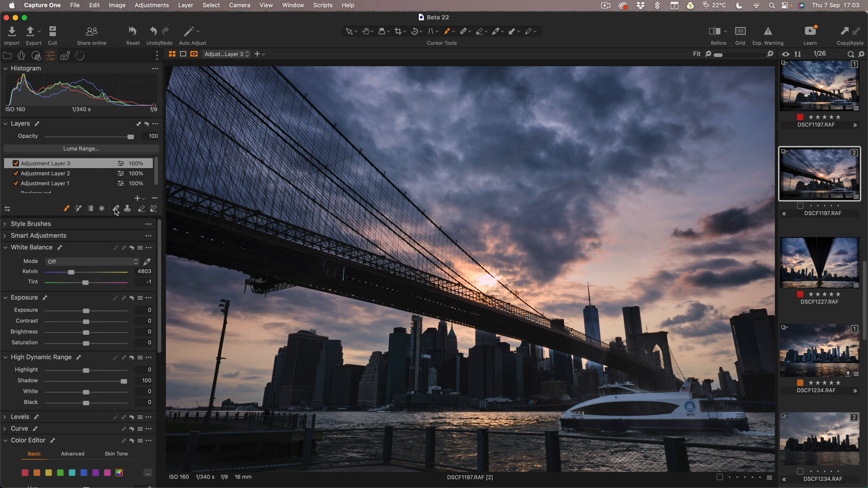
left_click(142, 209)
left_click(156, 124)
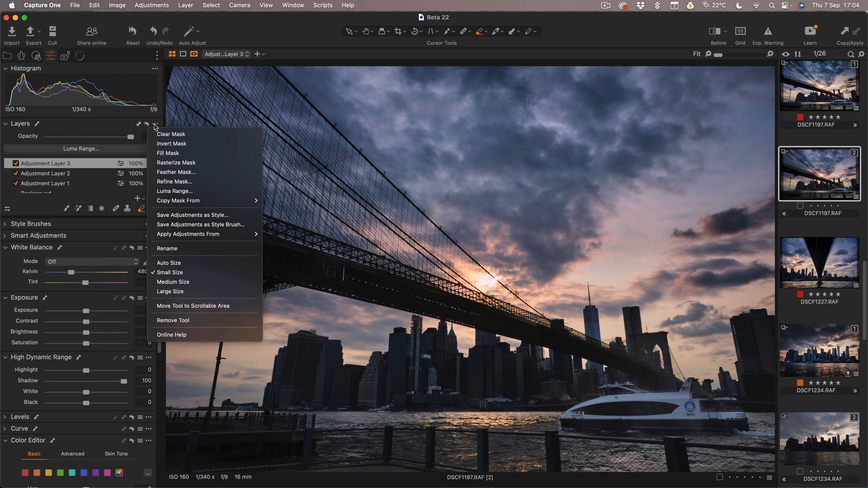
left_click(181, 173)
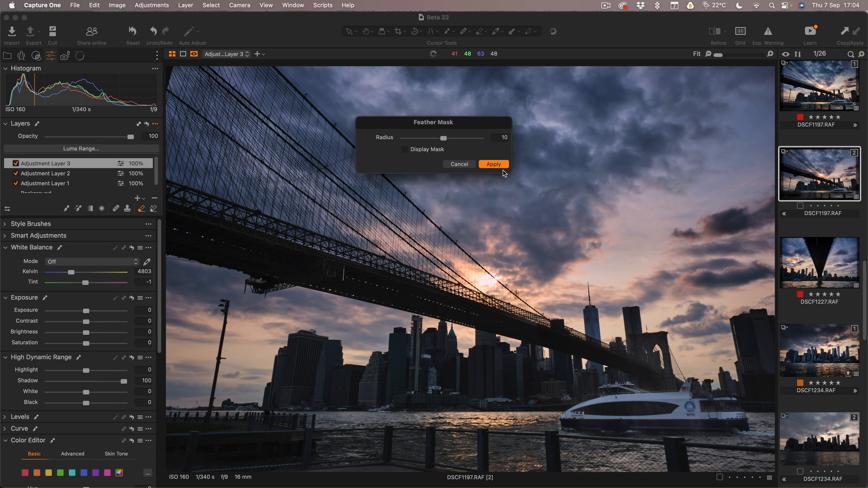
left_click(418, 152)
left_click_drag(443, 138, 472, 139)
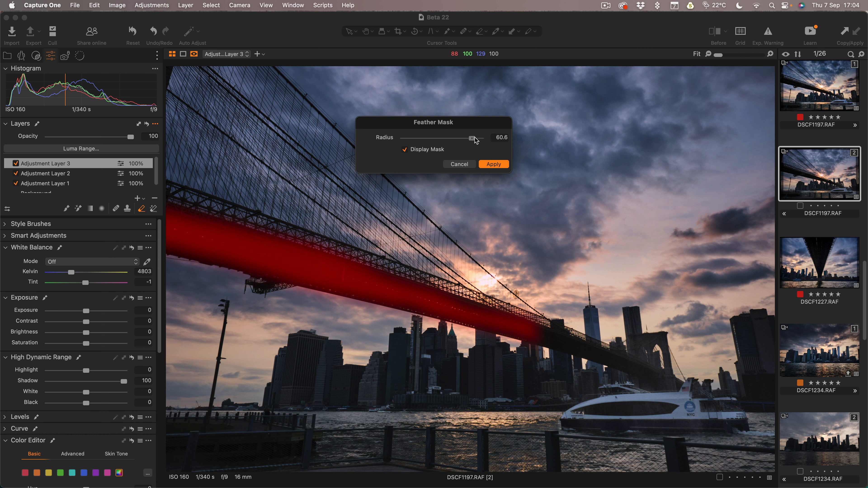
left_click(498, 165)
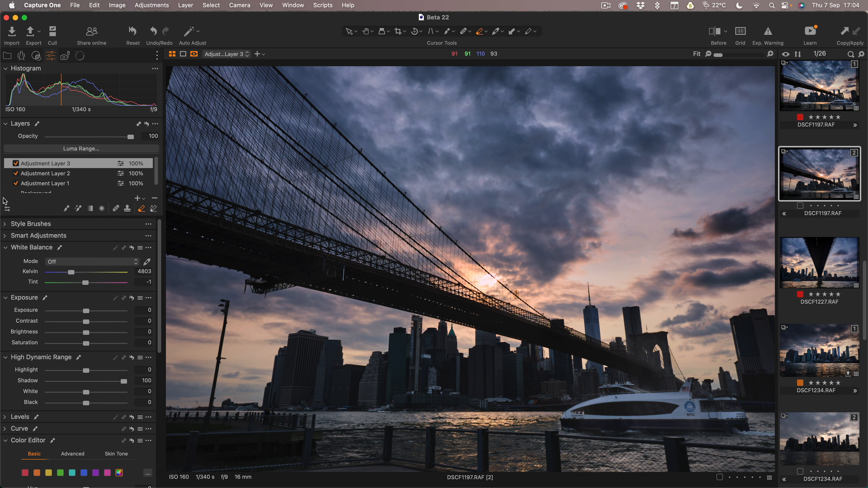
left_click(15, 164)
left_click(15, 163)
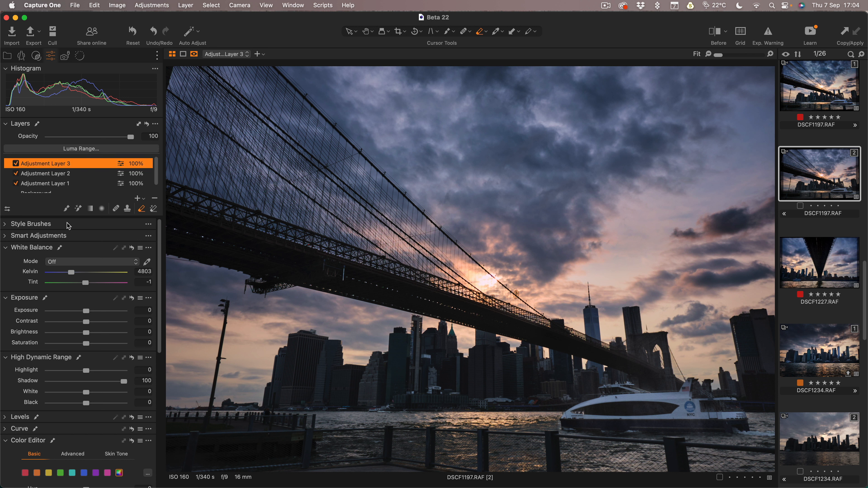
Rename Adjustment Layer 3 to Bridge, Adjustment Layer 1 to Sky and Adjustment Layer 2 to boat
double_click(51, 165)
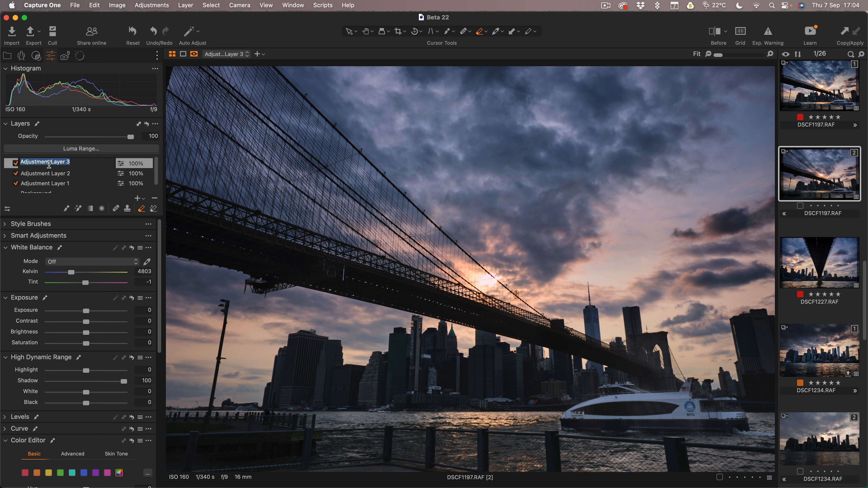
type("Bridge")
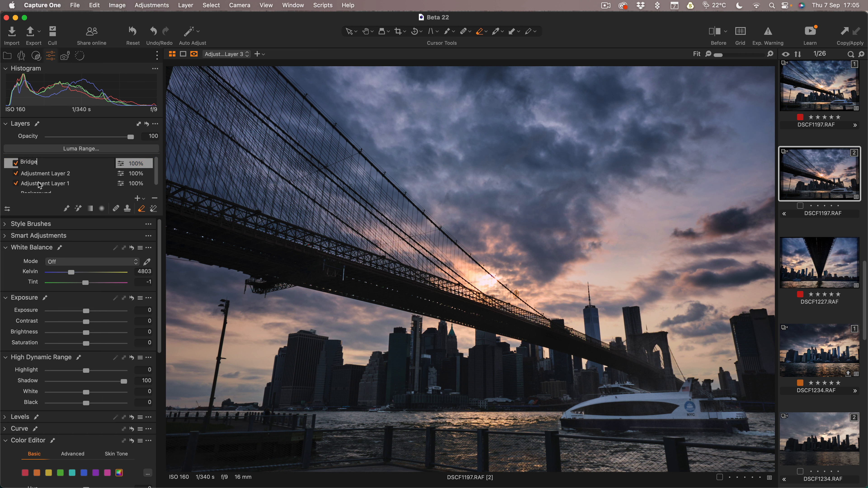
left_click(44, 184)
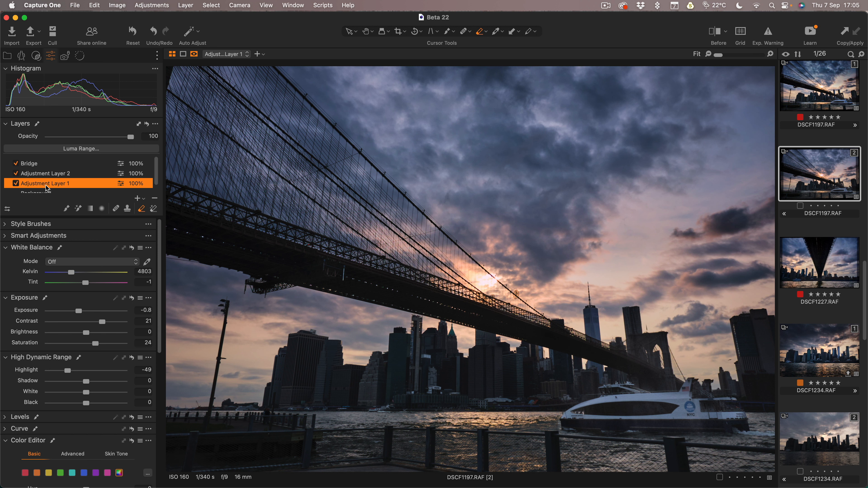
double_click(47, 185)
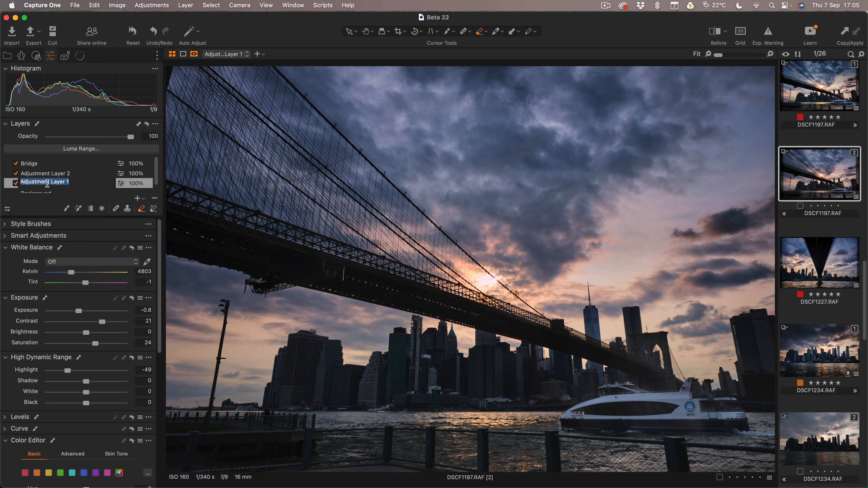
type("Sky")
key("Return")
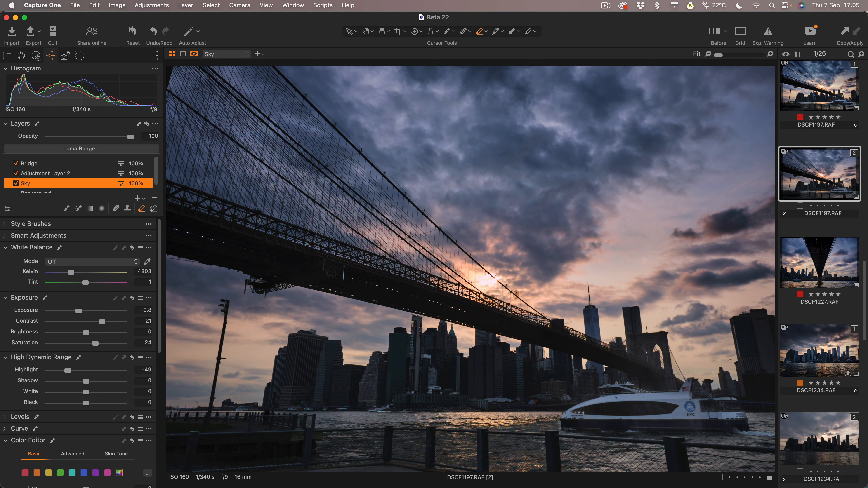
double_click(53, 174)
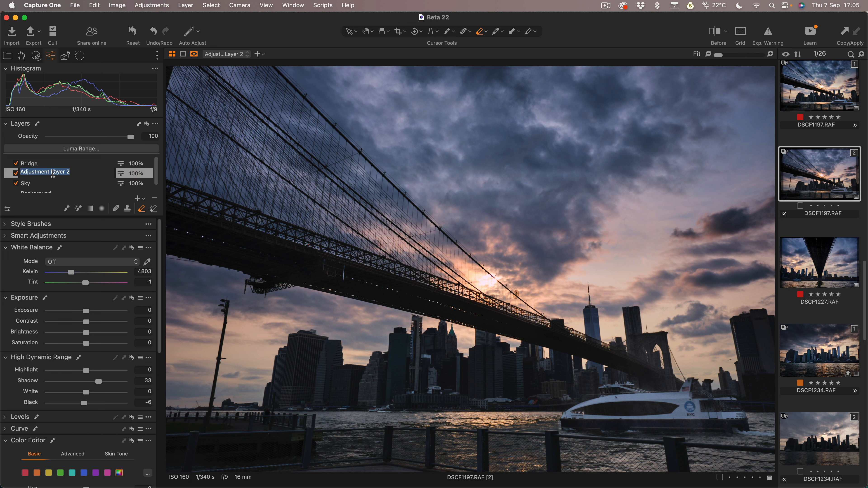
type("boat")
key("Return")
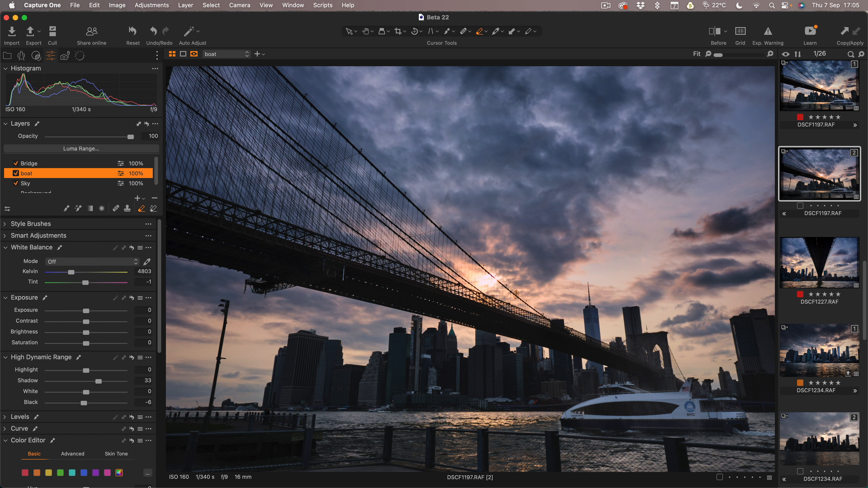
Add another adjustment layer and draw a narrow horizontal linear gradient mask at the waterline to cover the river
left_click(142, 199)
left_click(102, 211)
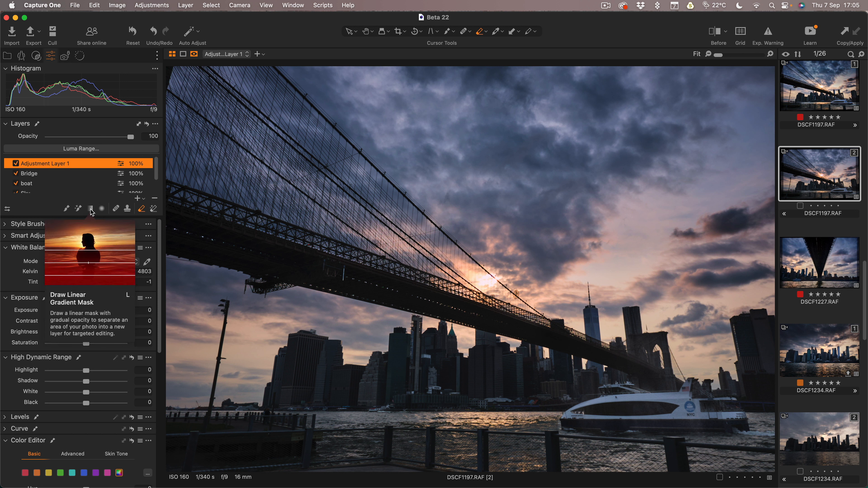
left_click(91, 209)
left_click_drag(483, 422, 483, 405)
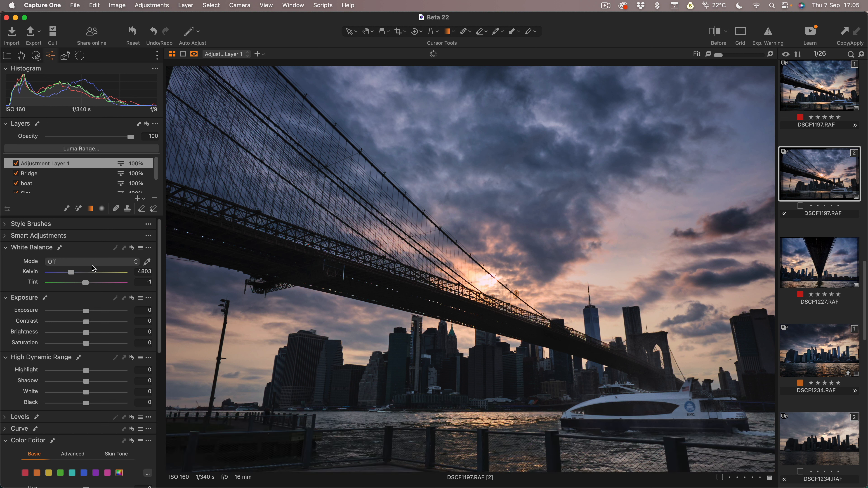
Set Clarity to 36 with the Natural method on the water layer, and compare the photo before and after editing
scroll(103, 370, "down", 5)
scroll(103, 369, "down", 5)
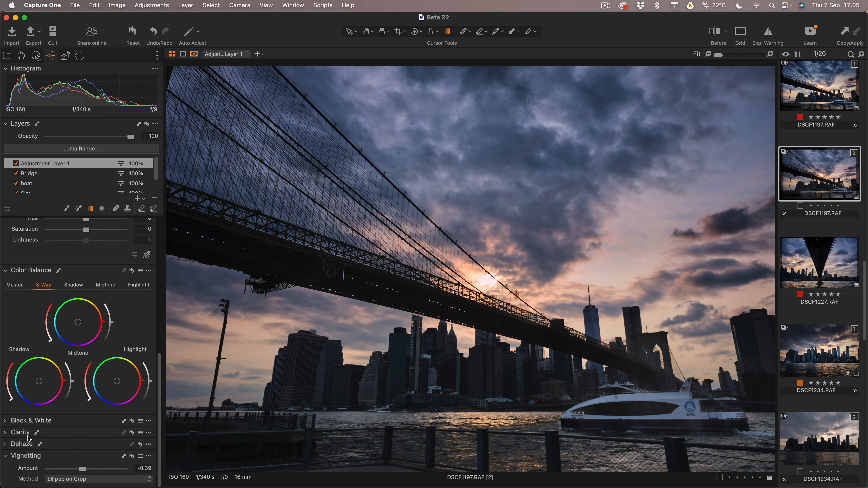
left_click(30, 439)
scroll(61, 430, "down", 2)
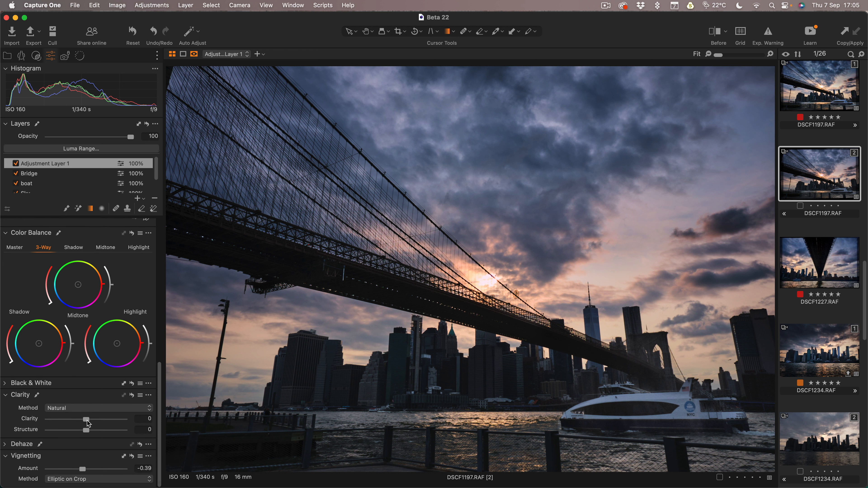
mouse_move(101, 422)
left_mouse_down()
mouse_move(110, 420)
mouse_move(100, 421)
left_mouse_up()
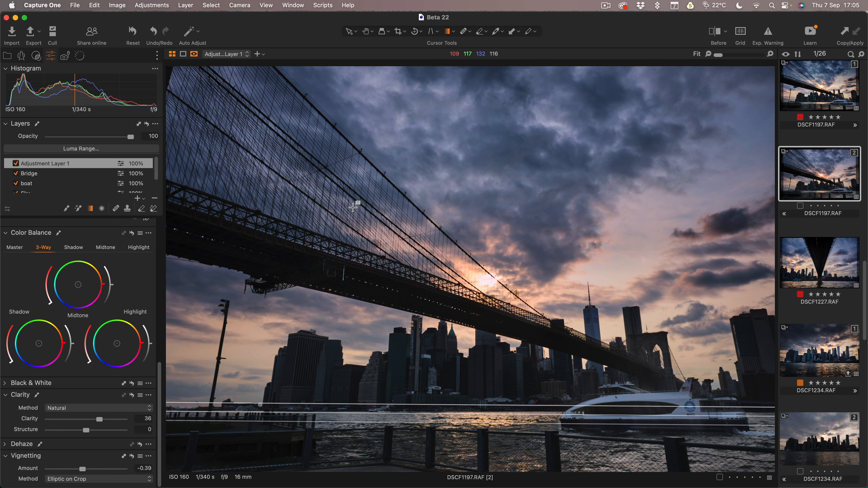
key("y")
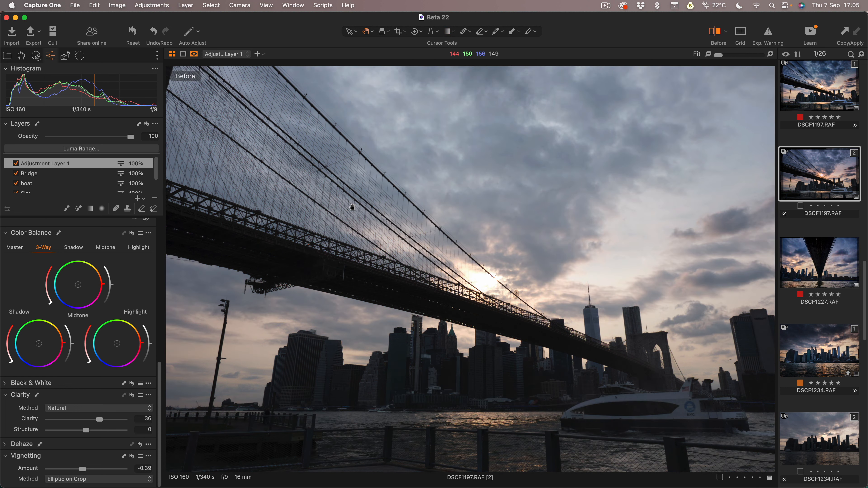
key("y")
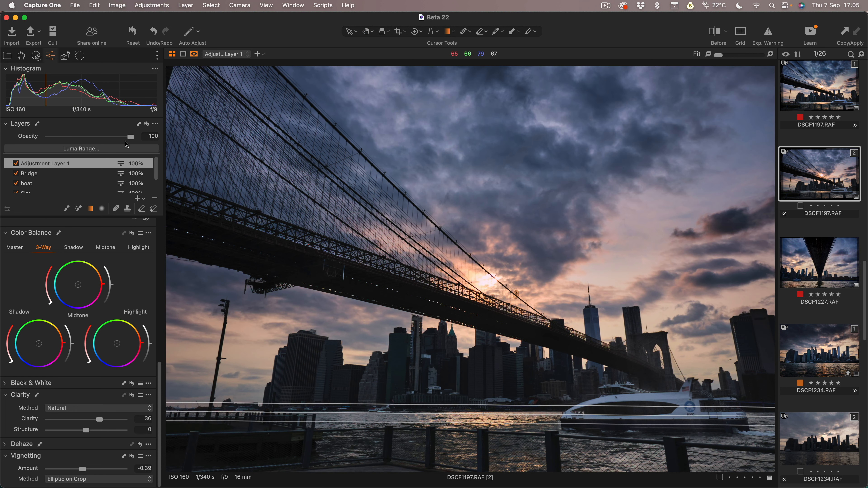
Set Clarity to 45 and Dehaze to 46 on the Sky layer, and compare the photo before and after editing
scroll(63, 184, "down", 2)
left_click(45, 175)
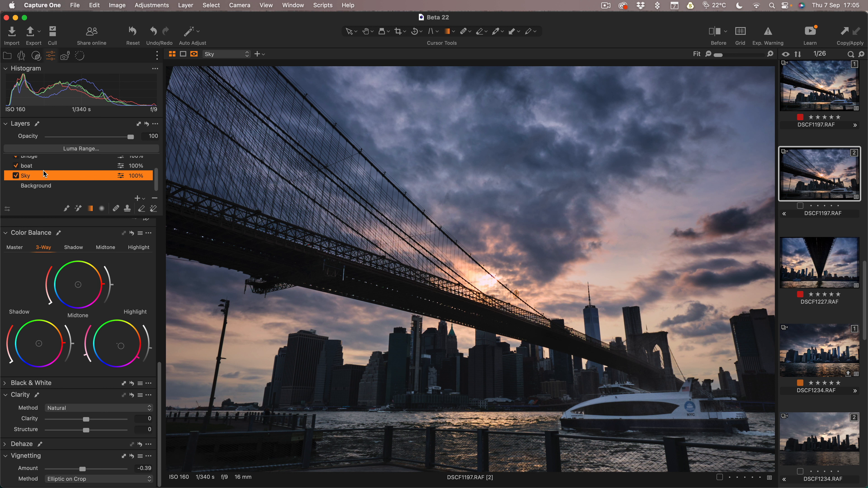
left_click_drag(86, 419, 105, 423)
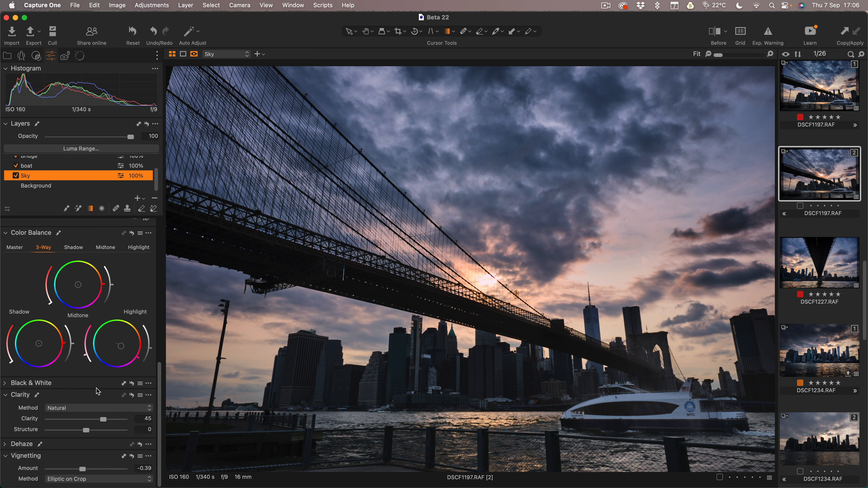
left_click(35, 445)
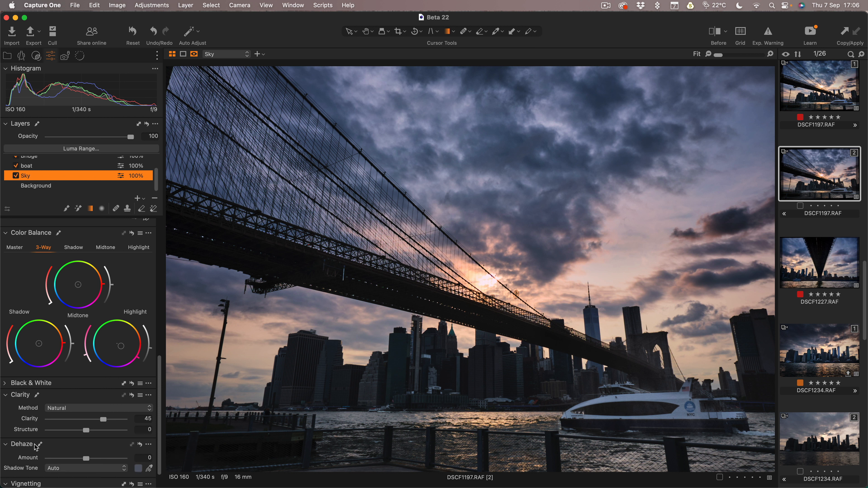
left_click_drag(99, 459, 105, 462)
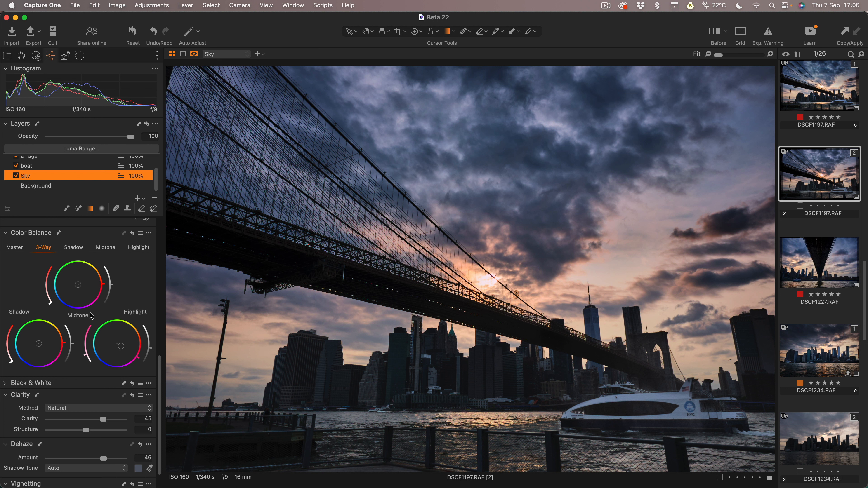
key("y")
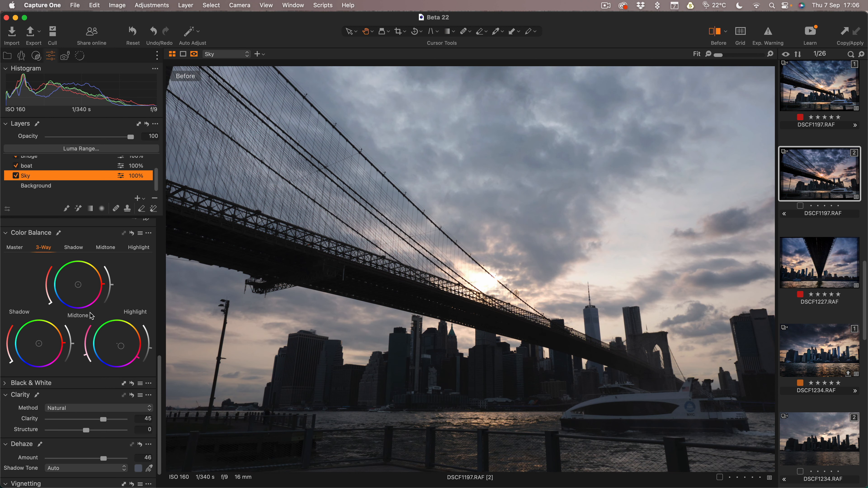
key("y")
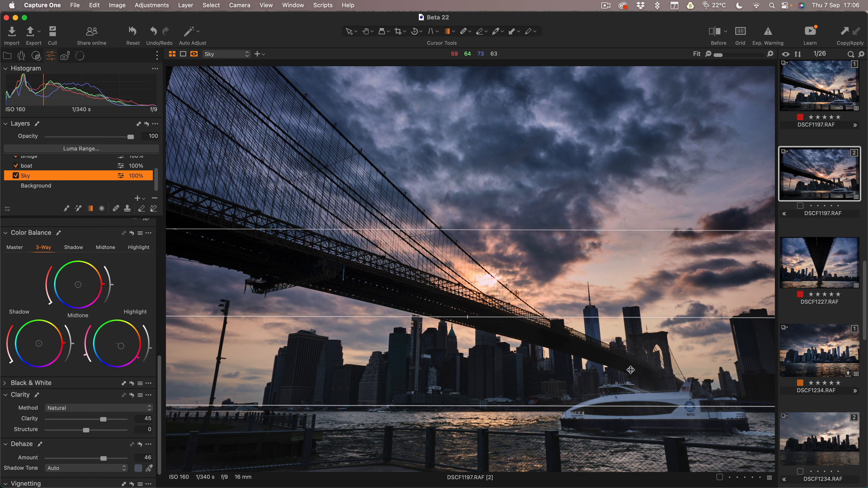
Open the unedited skyline variant of DSCF1234.RAF and set Contrast to 12, Shadow to 56, Black to -24 and Highlight to -56
scroll(819, 364, "down", 2)
scroll(819, 364, "down", 3)
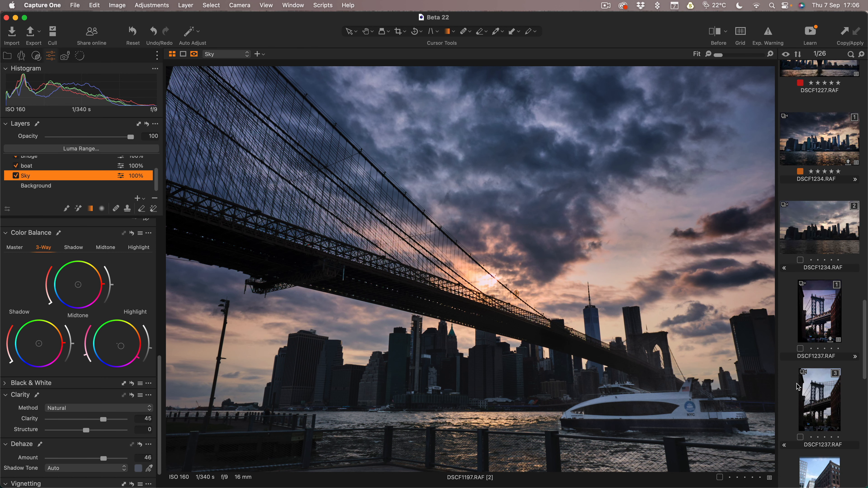
left_click(810, 220)
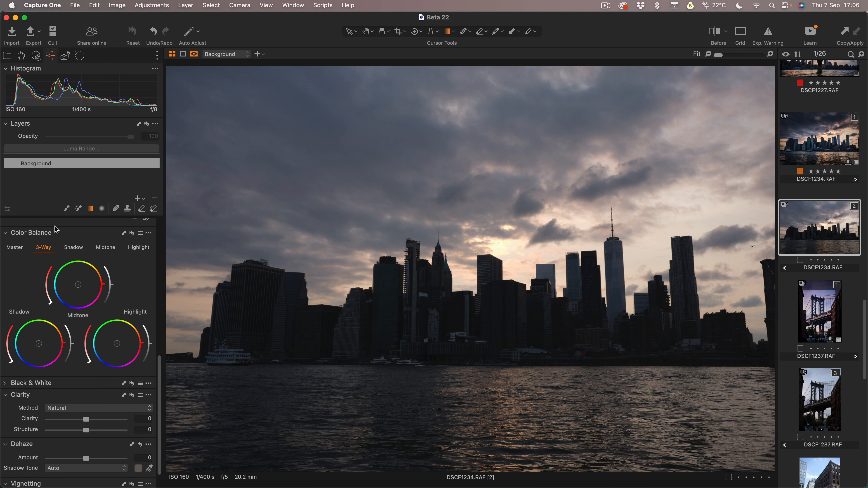
scroll(56, 229, "up", 10)
left_click_drag(86, 344, 102, 349)
left_click_drag(86, 285, 94, 285)
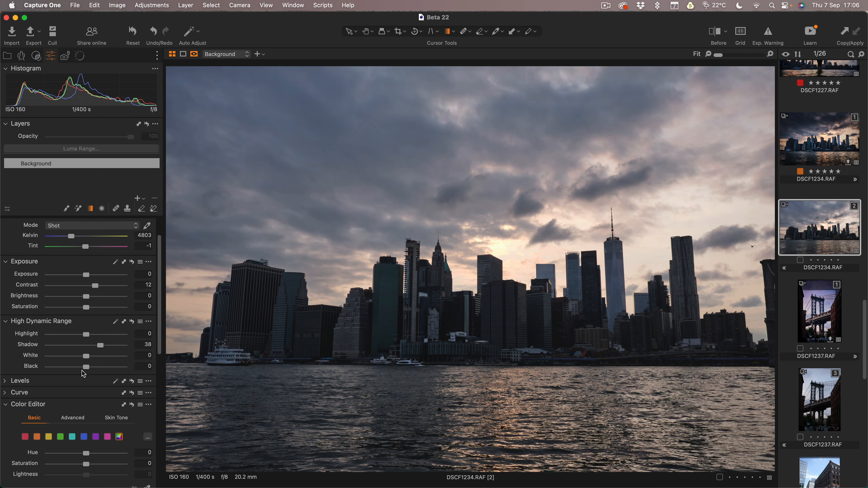
left_click_drag(86, 368, 107, 348)
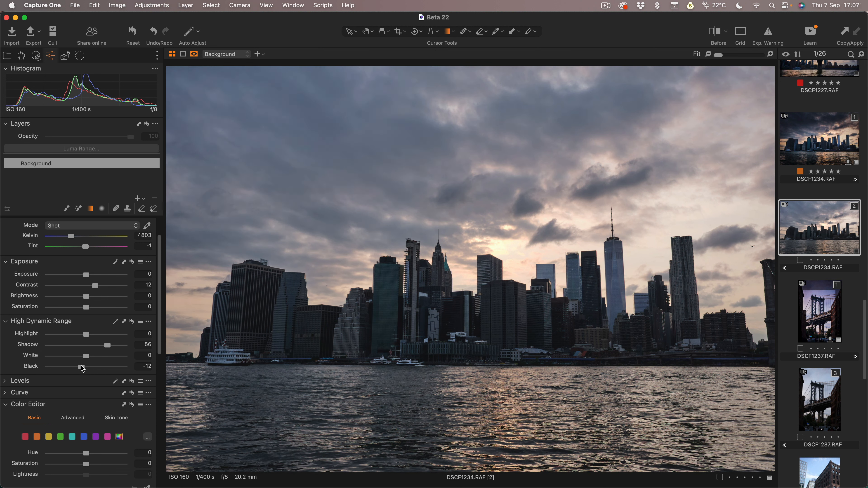
left_click_drag(79, 370, 77, 368)
left_click_drag(87, 334, 67, 335)
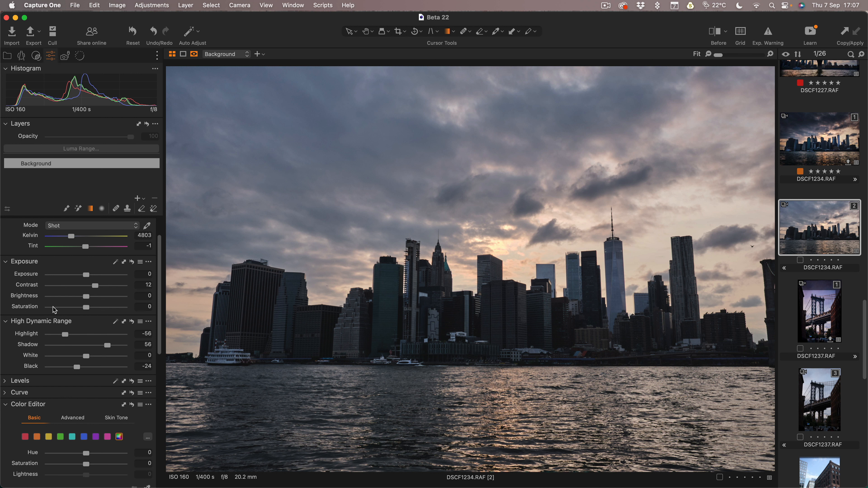
Set Clarity to 28 on the skyline photo's Background layer and change the clarity method to Punch
scroll(57, 321, "down", 5)
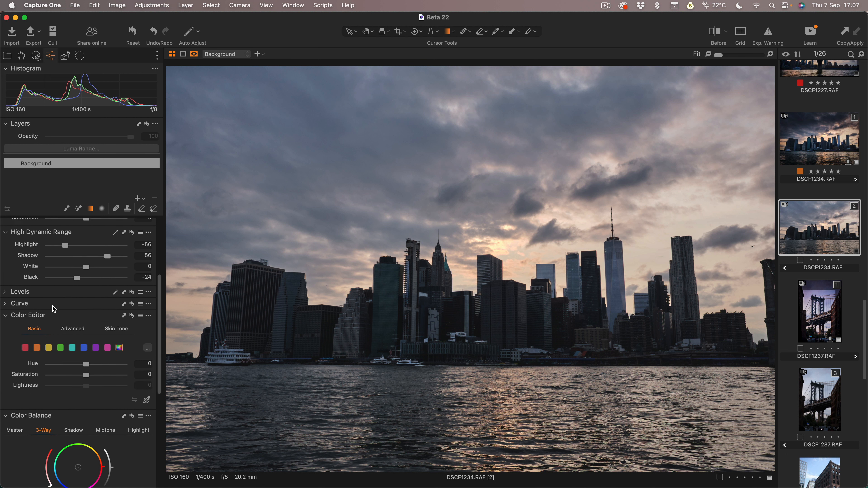
scroll(79, 359, "down", 10)
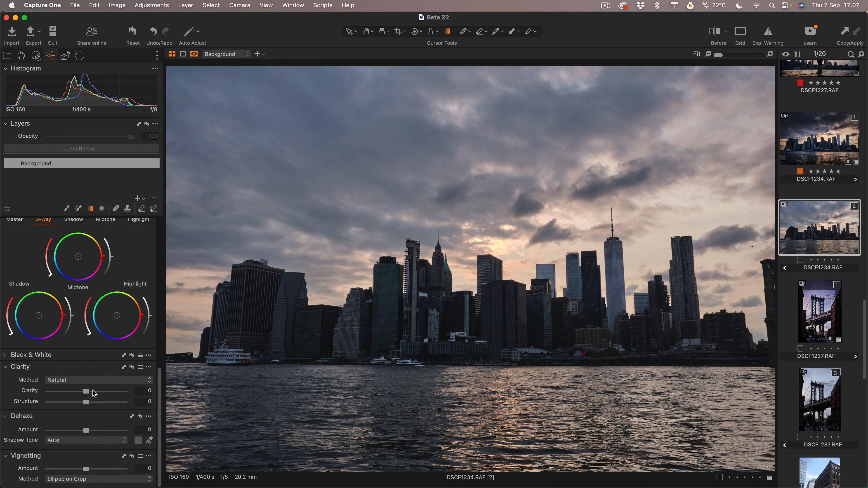
left_click_drag(93, 392, 98, 392)
left_click(80, 381)
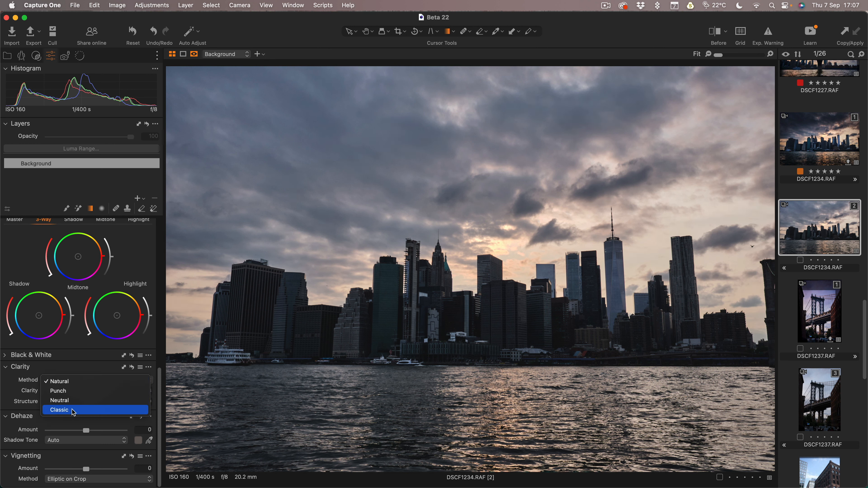
left_click(76, 393)
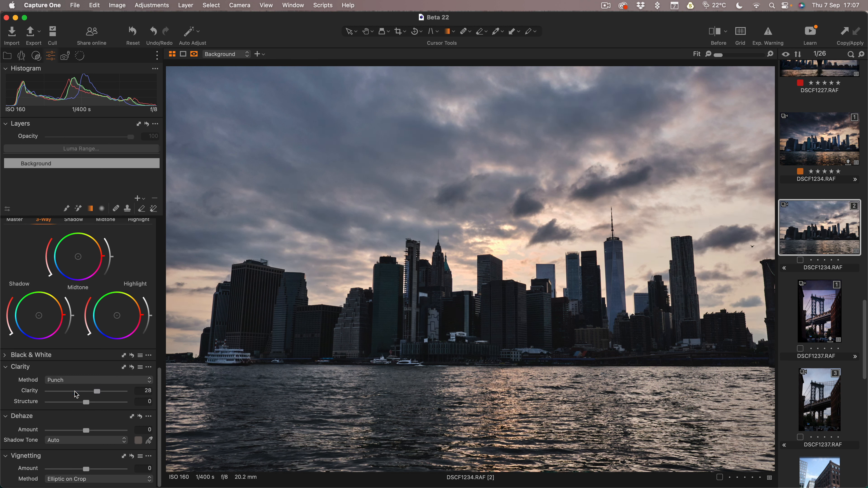
Set Shadow to 59, Saturation to 20 and the white balance Kelvin to 4992 on the skyline photo's Background layer
scroll(84, 355, "up", 15)
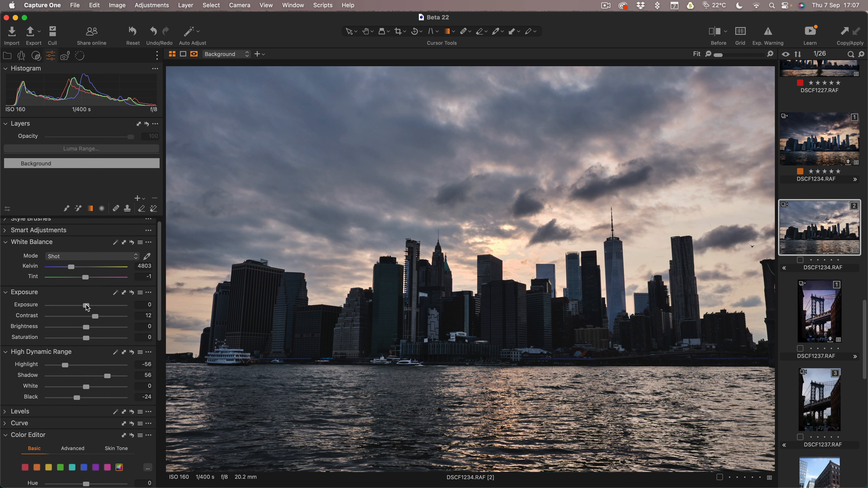
left_click_drag(112, 371, 114, 371)
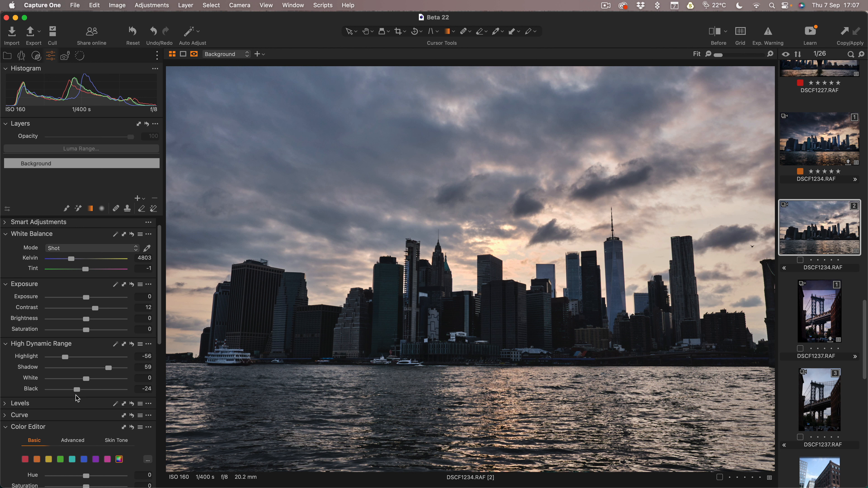
scroll(77, 383, "down", 1)
left_click_drag(86, 324, 94, 326)
scroll(83, 322, "up", 3)
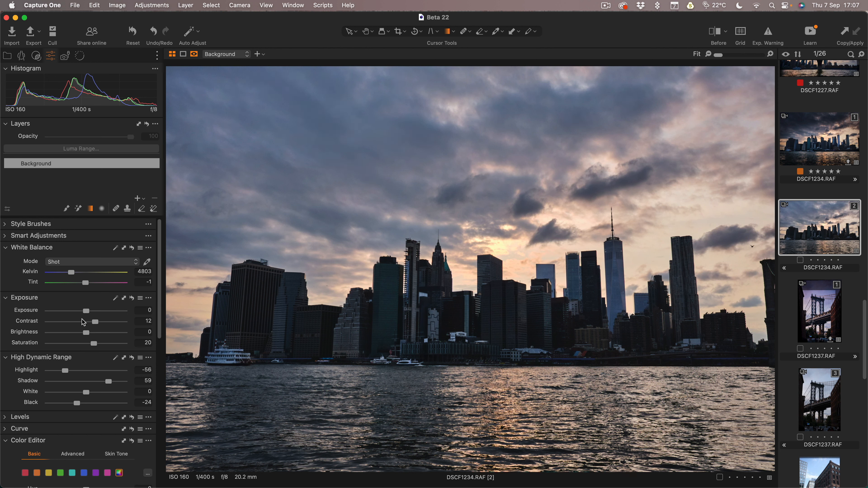
left_click_drag(74, 277, 76, 276)
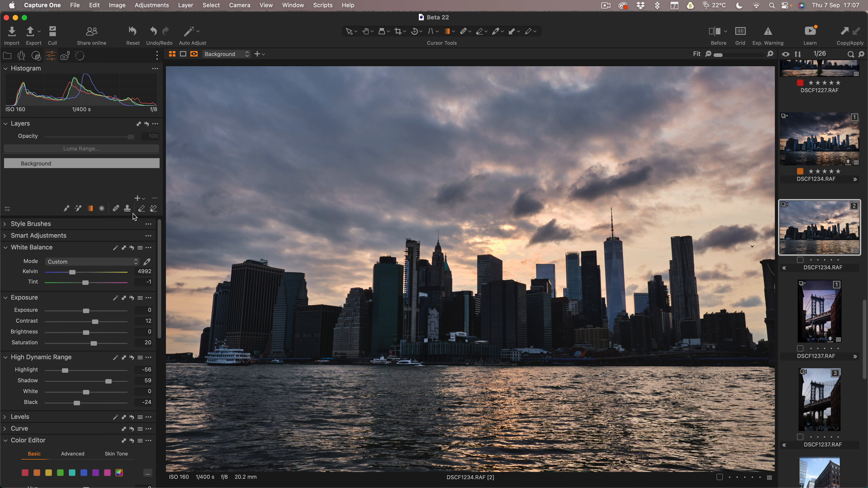
Add a radial gradient mask centred on the skyline buildings and stretch its ellipse taller and wider, past the photo's side edges
left_click(102, 209)
left_click(475, 307)
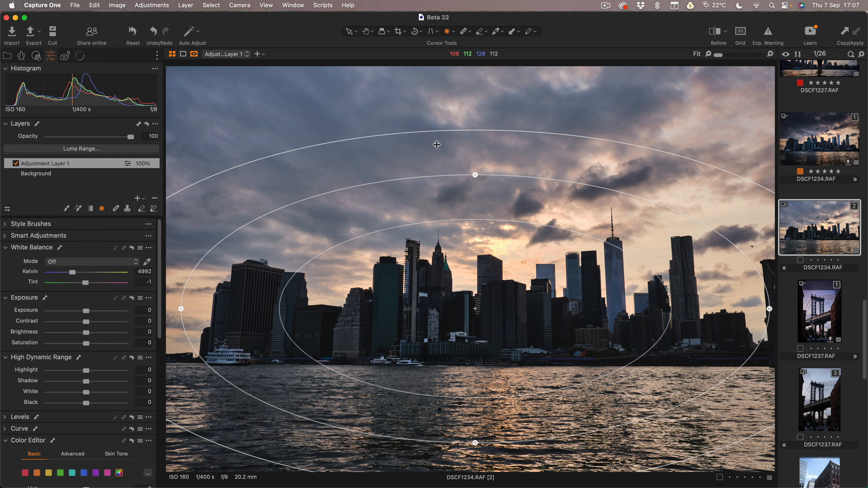
left_click_drag(475, 175, 475, 143)
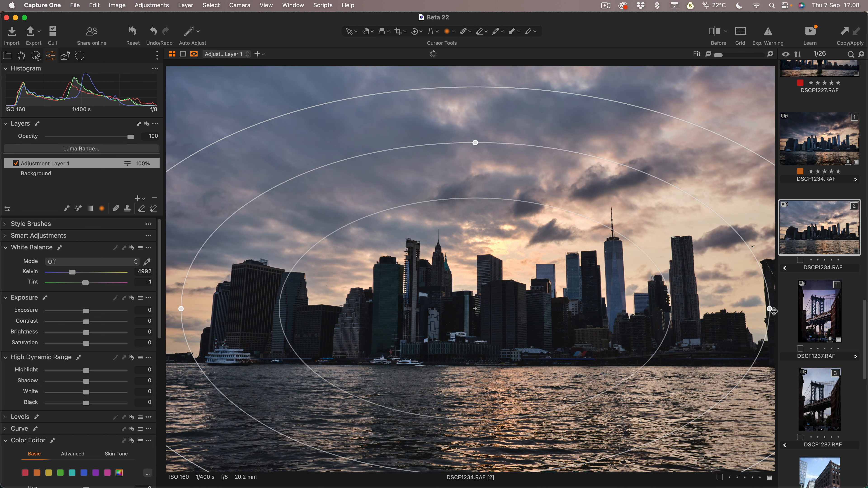
left_click_drag(769, 308, 865, 310)
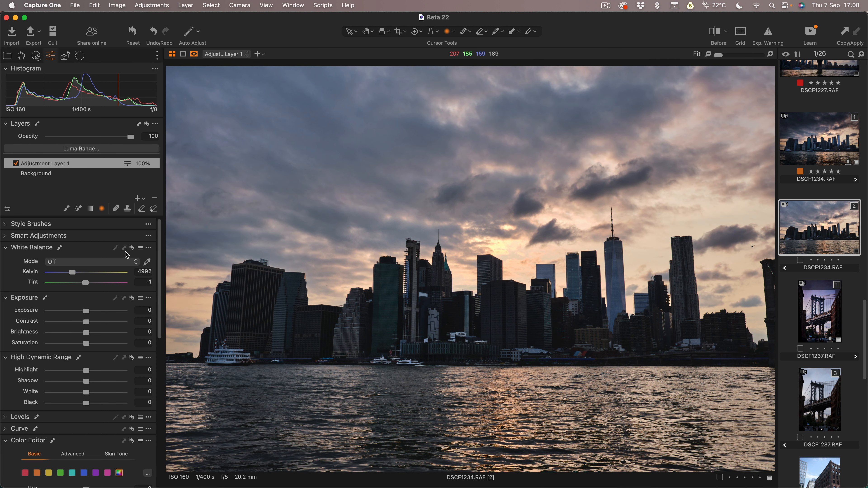
Set Exposure to -1.1 and Contrast to 12 on the radial mask layer, and shrink the mask's inner ring to soften its falloff
left_click_drag(86, 311, 76, 311)
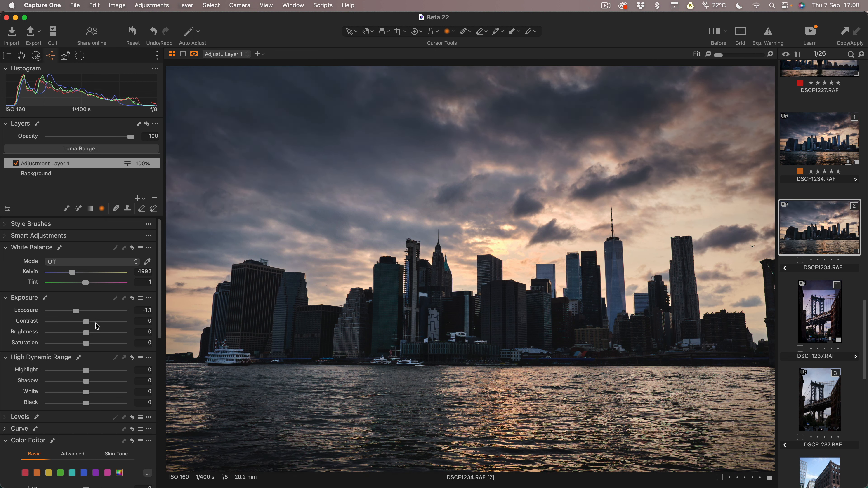
left_click(95, 321)
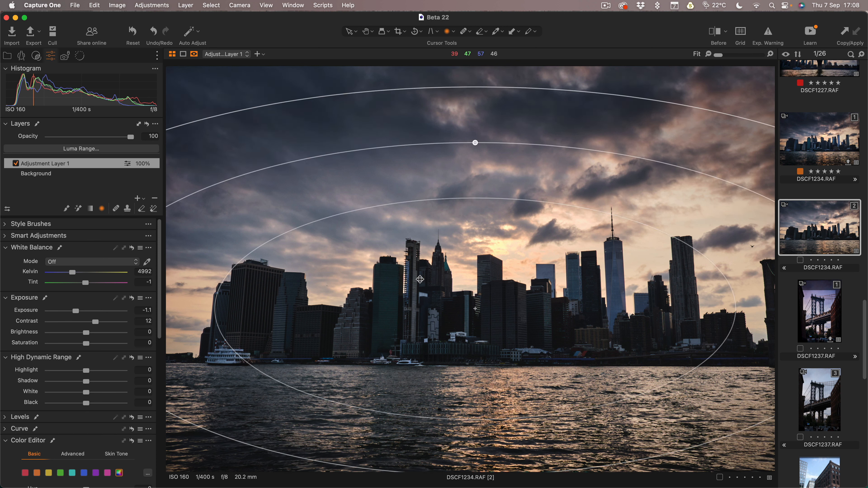
left_click_drag(490, 200, 474, 245)
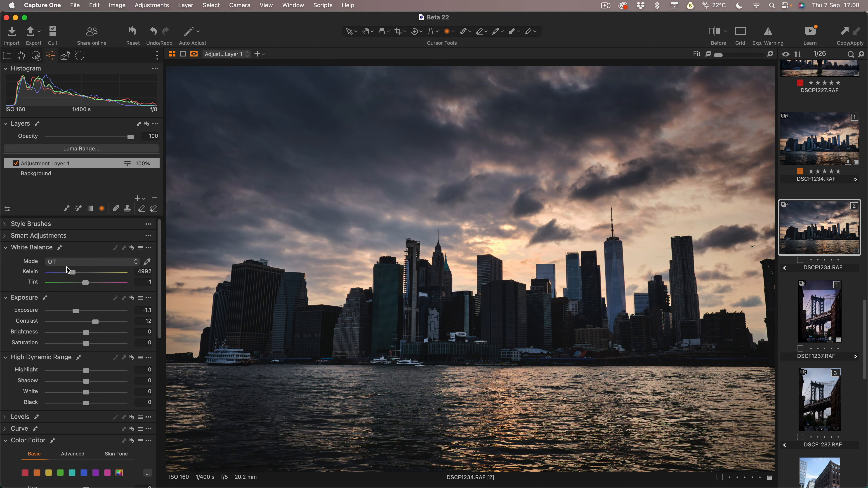
scroll(78, 264, "down", 1)
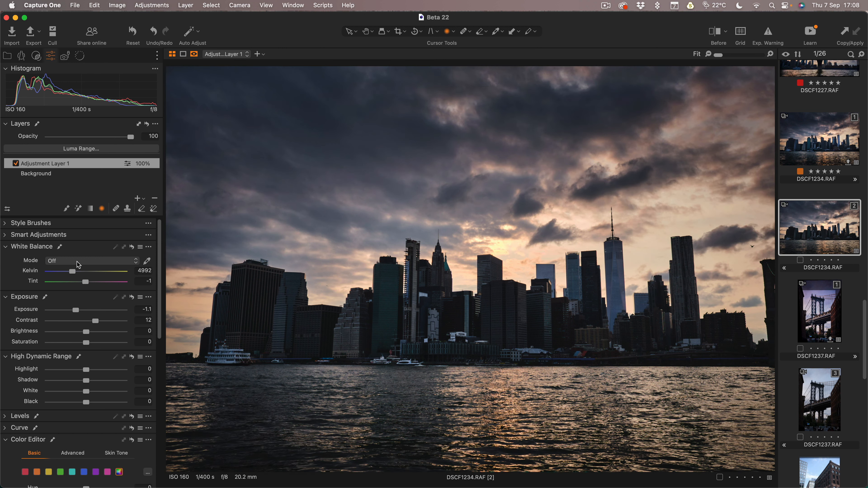
left_click(16, 164)
left_click(16, 163)
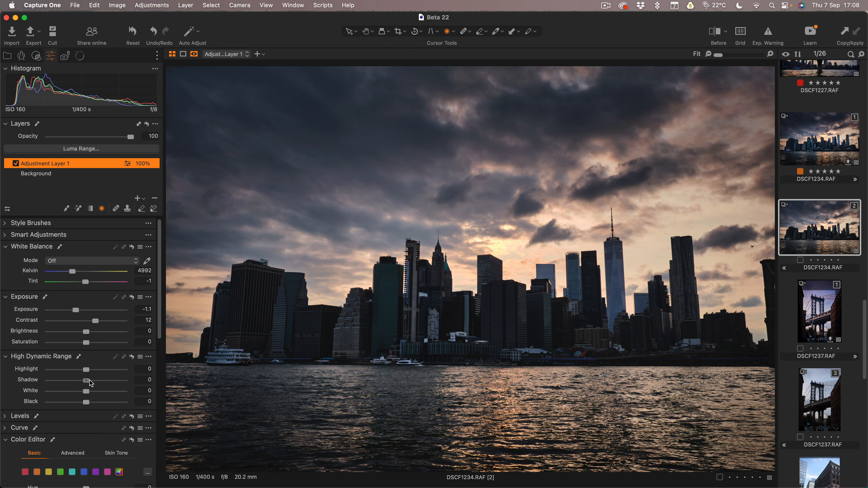
Set Shadow to 9, Clarity to 18 and Dehaze to 36 on the radial mask layer
scroll(96, 359, "down", 10)
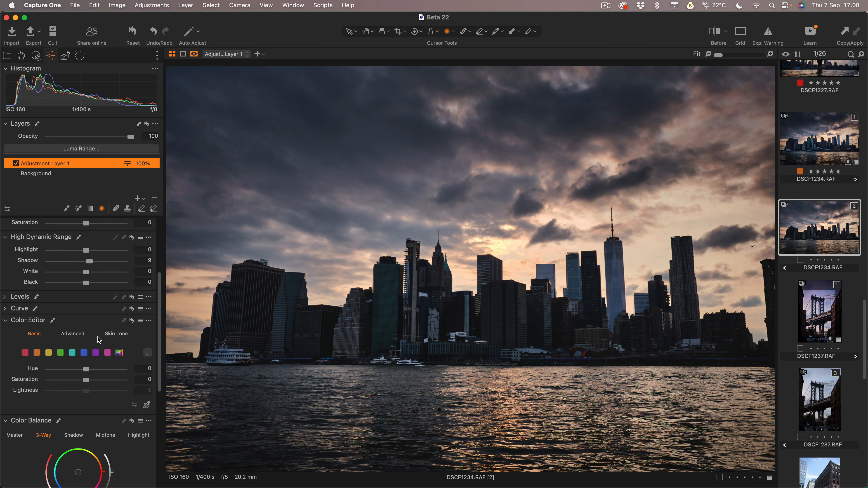
scroll(99, 338, "down", 1)
left_click_drag(86, 391, 95, 394)
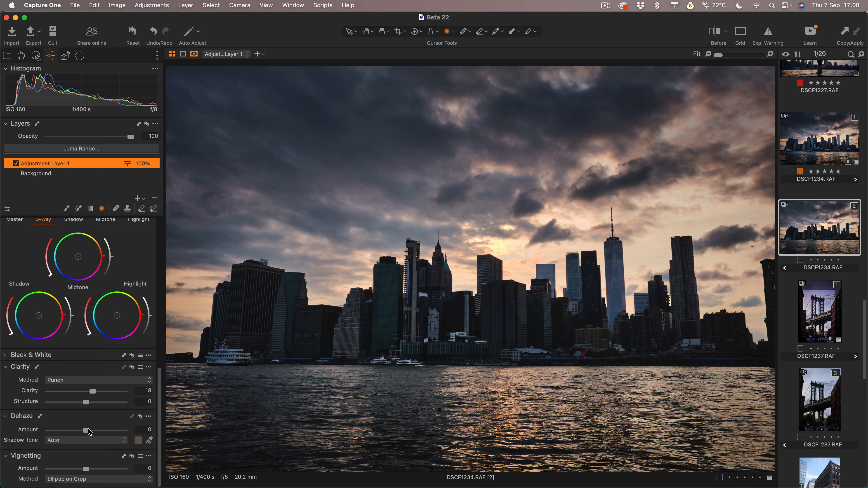
mouse_move(88, 432)
left_mouse_down()
mouse_move(113, 434)
mouse_move(103, 434)
left_mouse_up()
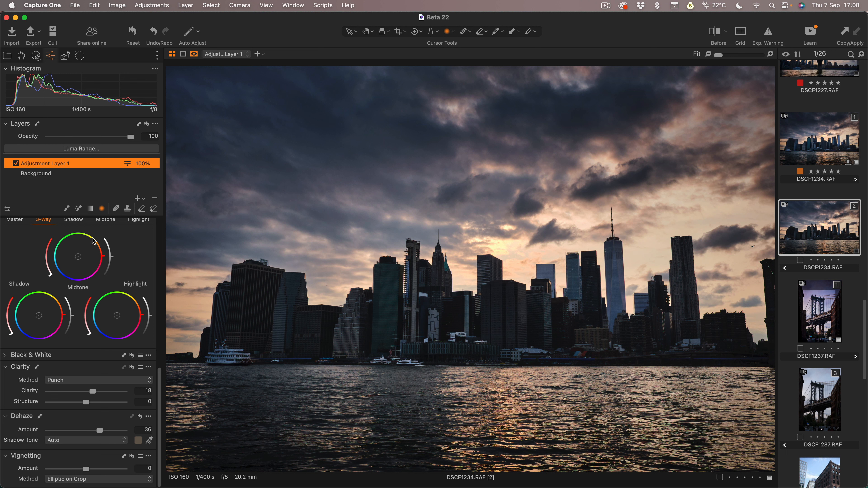
Shift the Highlight color balance slightly toward red on the radial mask layer
scroll(88, 264, "up", 10)
scroll(88, 264, "down", 10)
left_click_drag(120, 318, 124, 316)
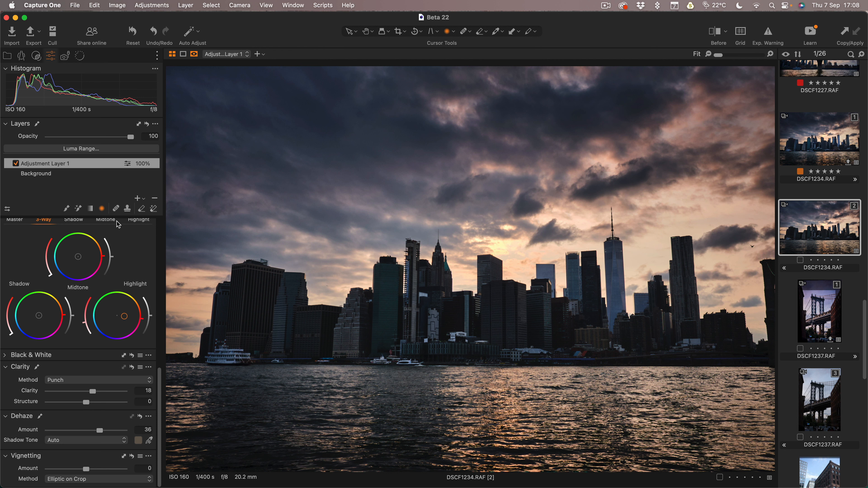
Add a new adjustment layer and paint its mask across the whole row of skyline buildings with an enlarged brush
left_click(139, 198)
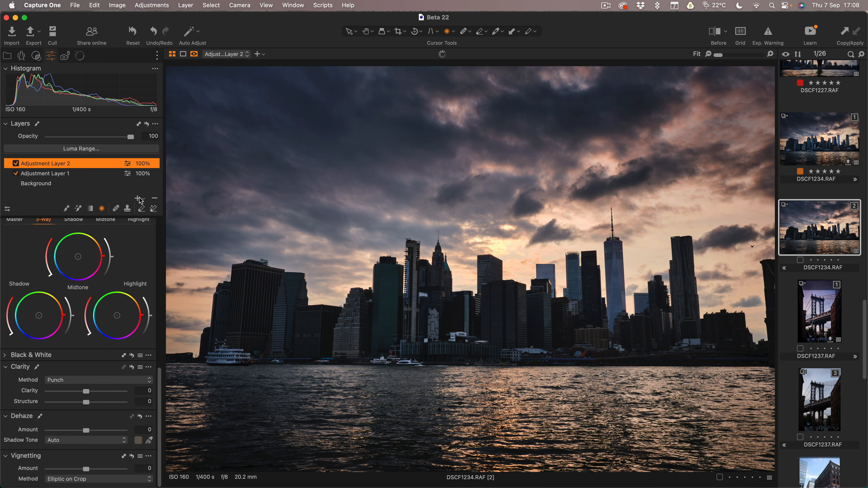
left_click(67, 210)
key("bracketright")
key("bracketright")
key("bracketright")
key("bracketright")
key("bracketright")
key("bracketright")
key("bracketright")
key("bracketright")
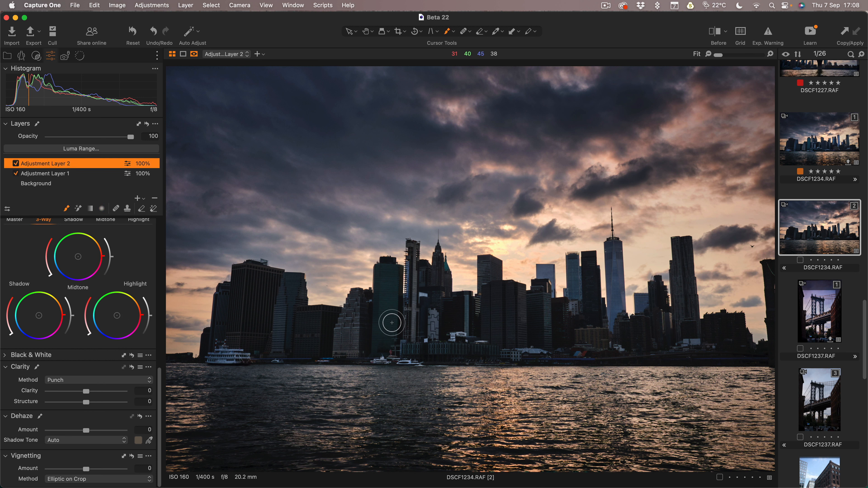
key("bracketright")
key("bracketright")
key("bracketright")
key("bracketright")
key("bracketright")
key("bracketright")
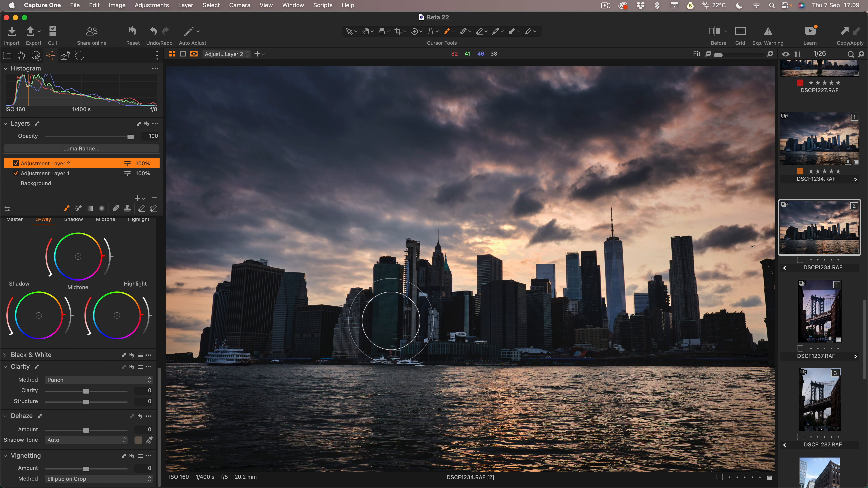
mouse_move(252, 316)
left_mouse_down()
mouse_move(732, 319)
mouse_move(687, 286)
mouse_move(224, 300)
mouse_move(724, 295)
left_mouse_up()
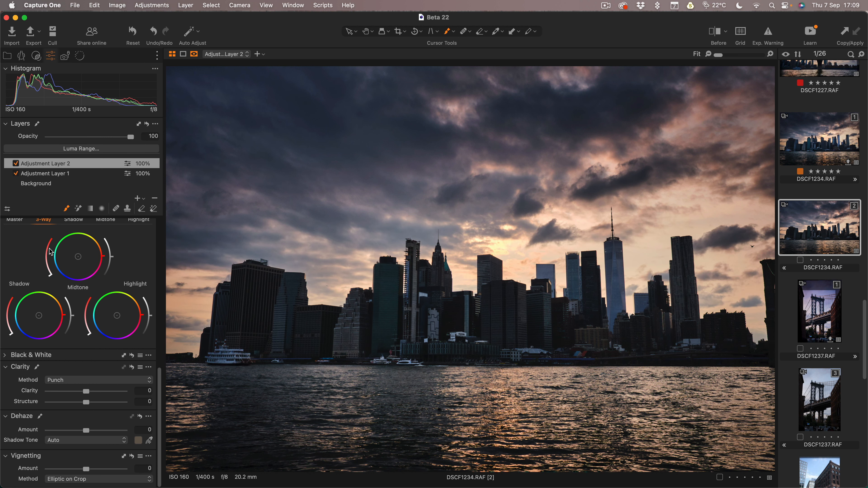
Set Shadow to 34 on the brushed buildings layer and compare the photo before and after editing
scroll(52, 253, "up", 10)
scroll(51, 259, "up", 1)
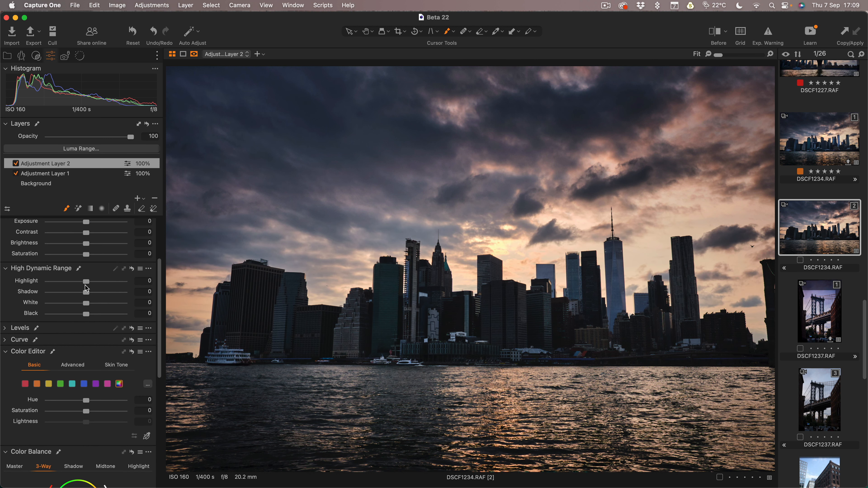
left_click_drag(86, 291, 99, 293)
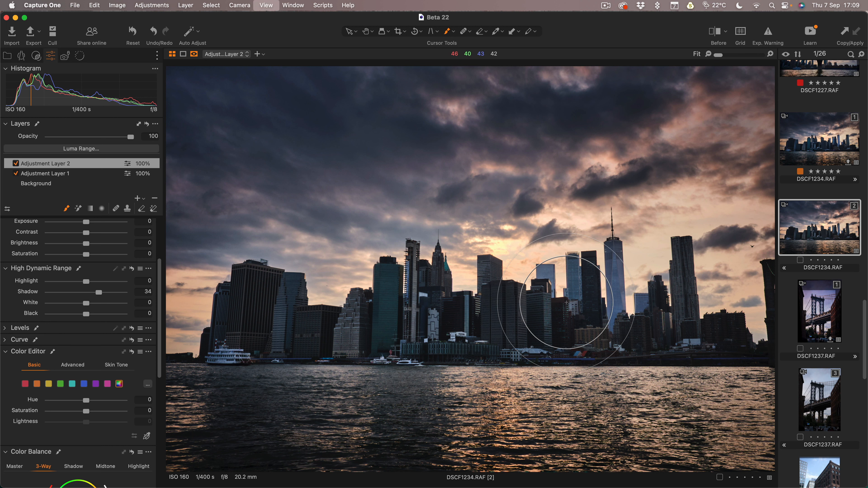
key("y")
key("y")
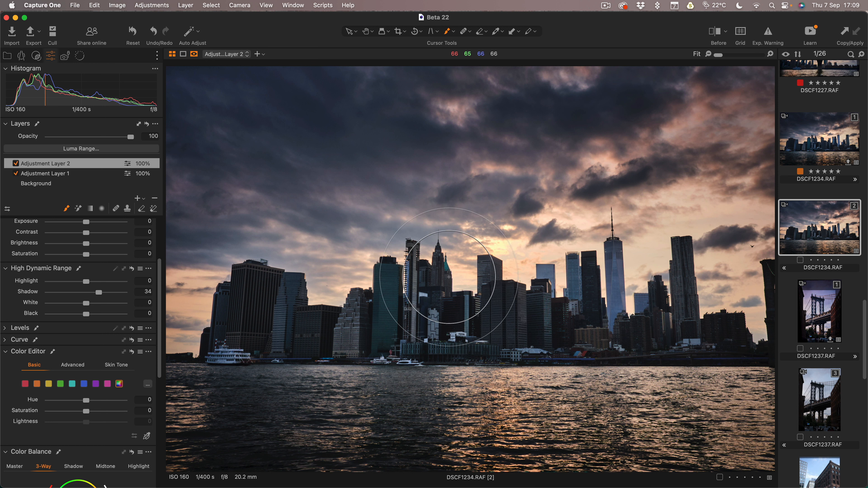
Set the skyline photo's Vignetting amount to -0.04 with the Elliptic on Crop method
scroll(92, 383, "down", 10)
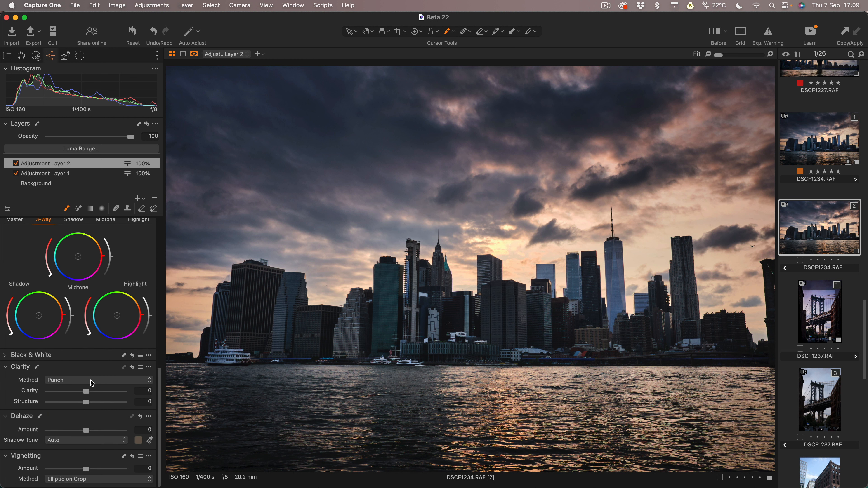
mouse_move(85, 471)
left_mouse_down()
mouse_move(66, 469)
mouse_move(84, 467)
left_mouse_up()
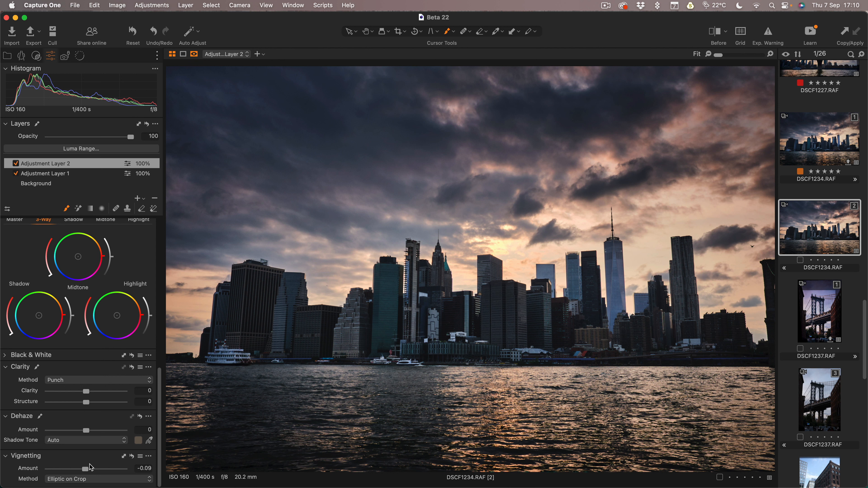
left_click_drag(88, 470, 87, 468)
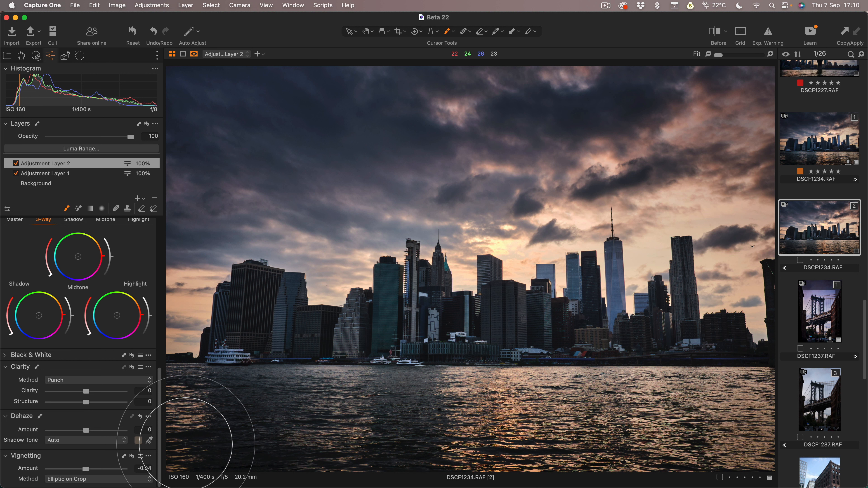
Open the unedited bridge variant of DSCF1237.RAF and straighten its verticals with the automatic Keystone correction
scroll(805, 366, "down", 3)
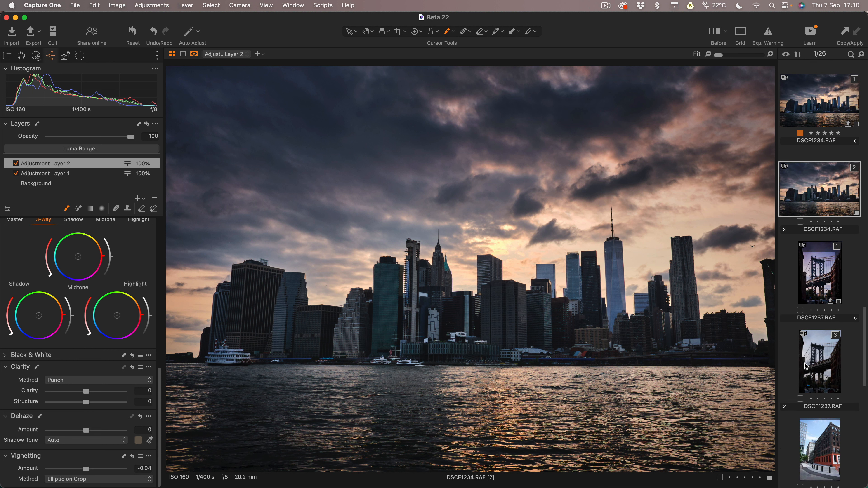
left_click(813, 363)
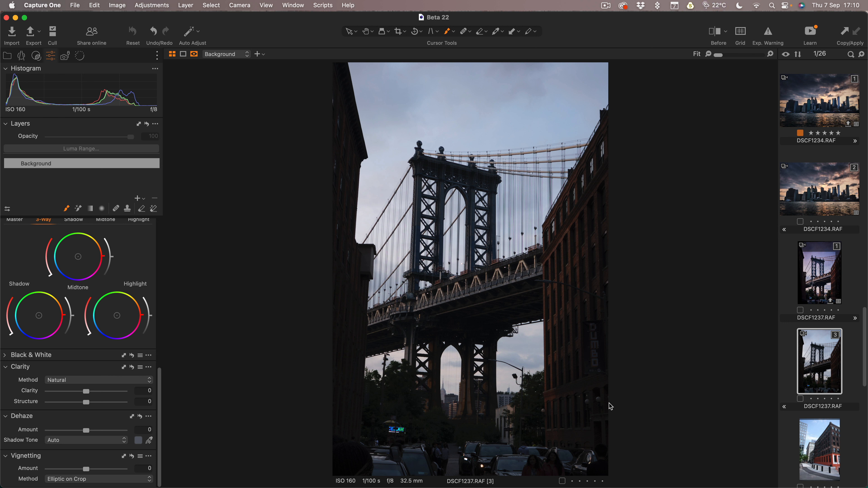
left_click(399, 33)
left_click(21, 56)
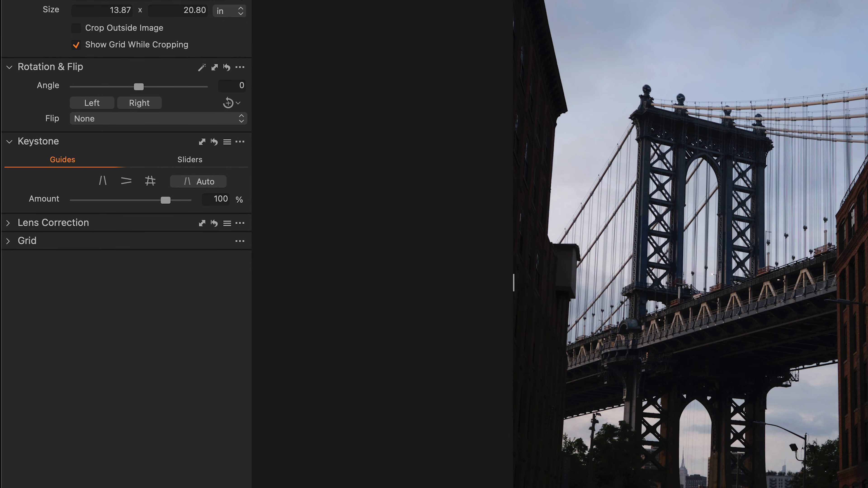
left_click(104, 182)
left_click(188, 182)
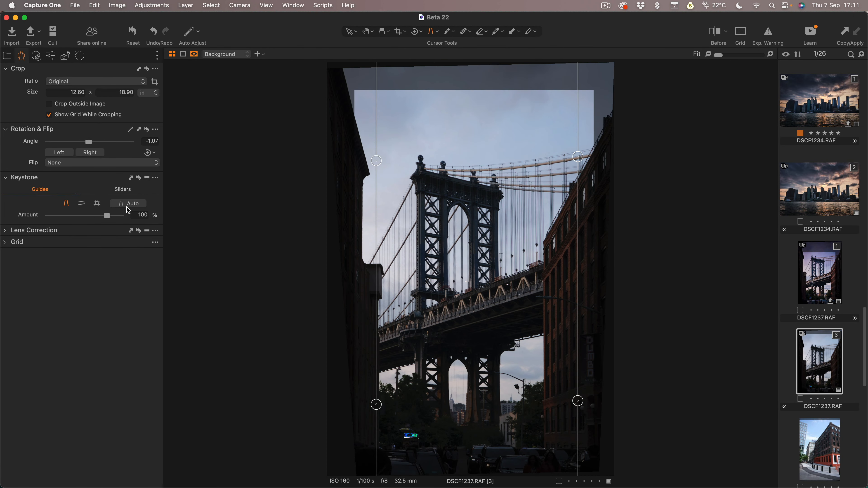
Crop the bridge photo to 12.17 x 18.26 in at the original ratio, with the frame moved down, and return to the adjustment tools
left_click(403, 36)
left_click_drag(504, 229, 485, 244)
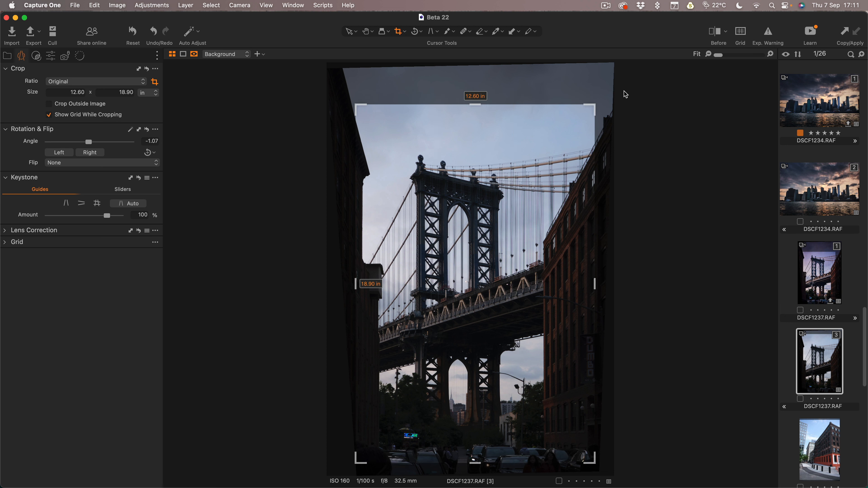
left_click_drag(594, 106, 571, 118)
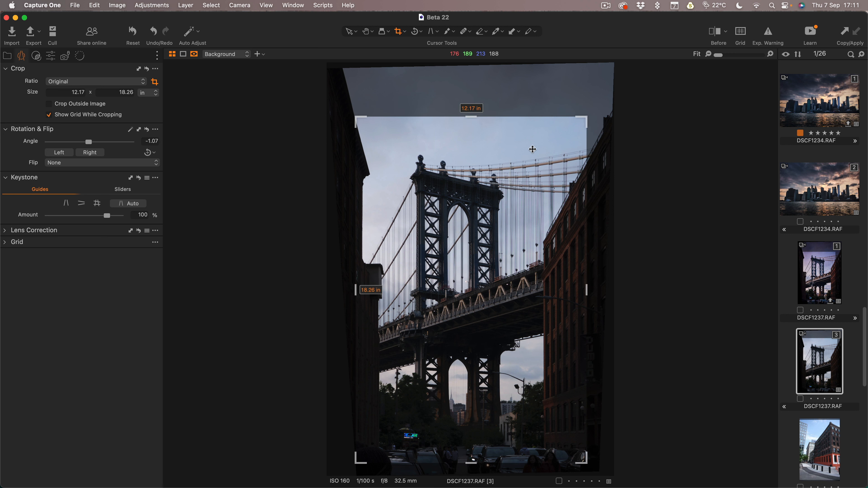
left_click_drag(533, 150, 531, 154)
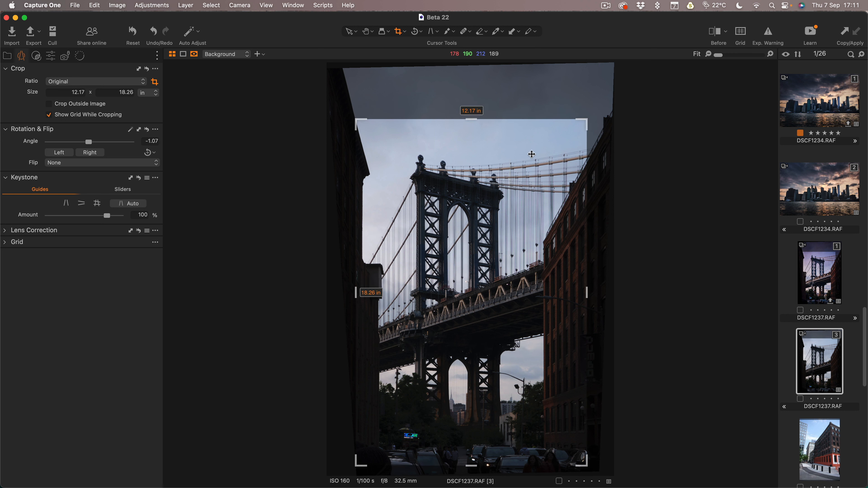
key("h")
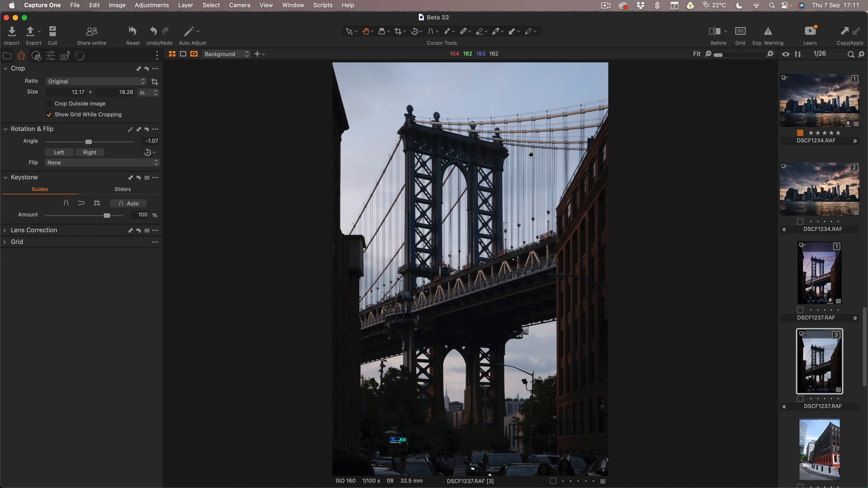
left_click(50, 56)
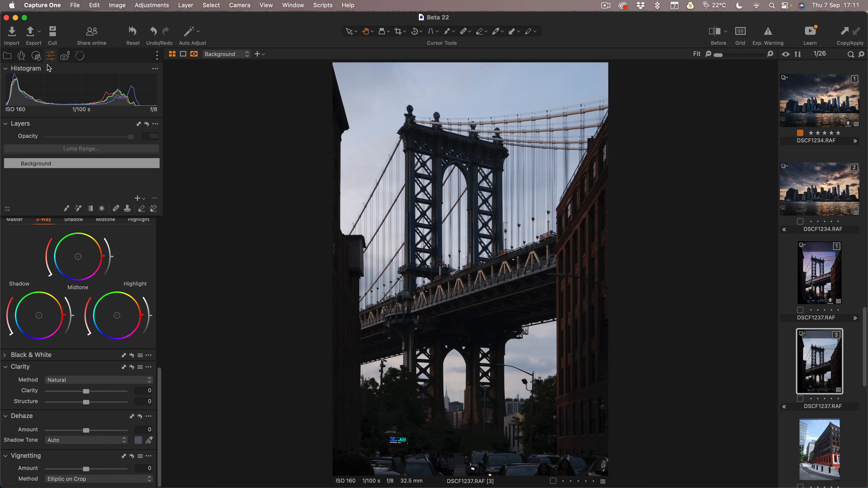
Set the bridge photo's Shadow to 34 and its Clarity to 40 with the Natural method
scroll(86, 278, "up", 10)
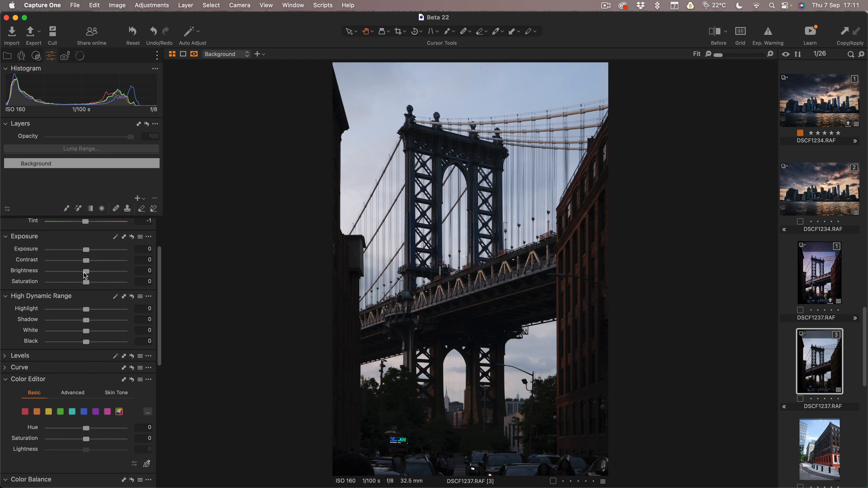
left_click_drag(86, 327, 100, 327)
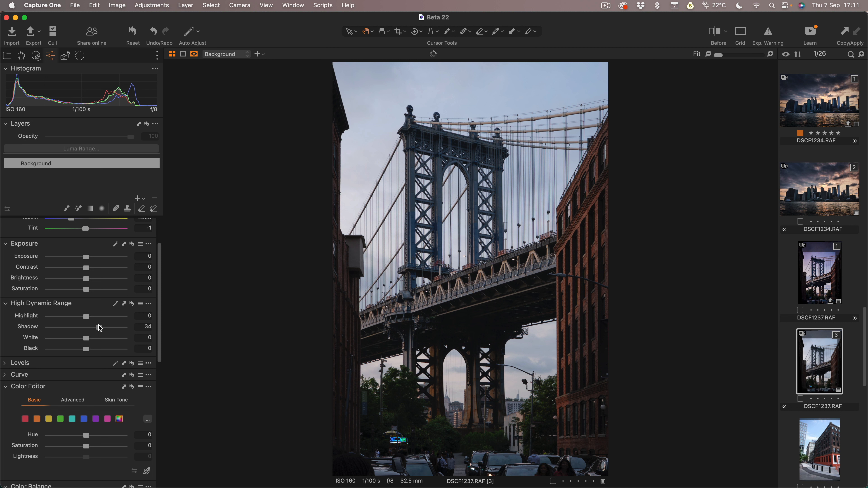
scroll(82, 349, "down", 10)
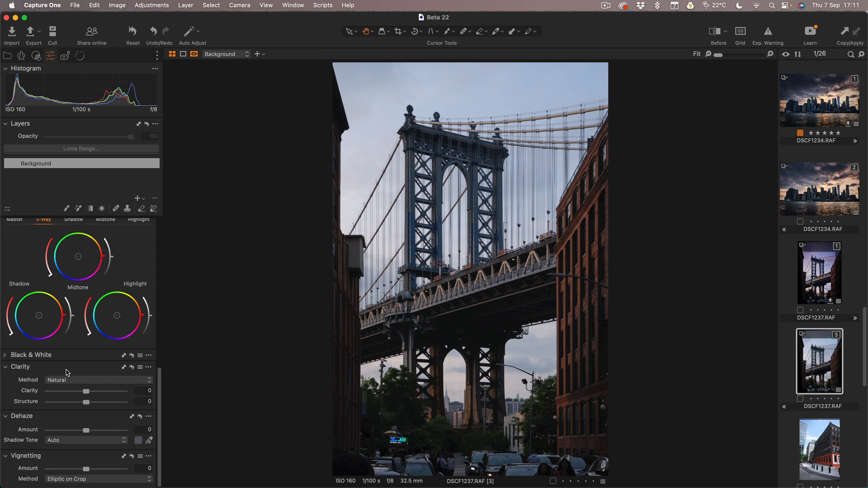
left_click(100, 391)
Set the bridge photo's Contrast to 11 and warm the white balance to 5275 Kelvin
scroll(102, 335, "up", 10)
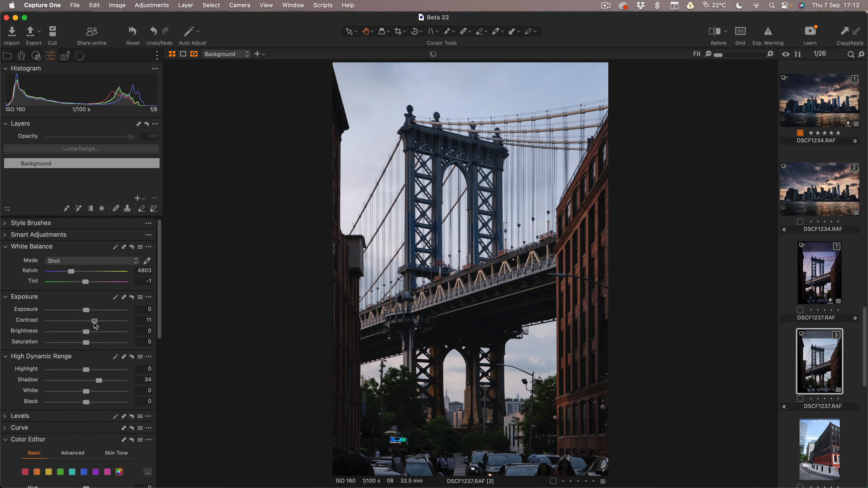
left_click_drag(96, 326, 96, 326)
scroll(102, 277, "down", 3)
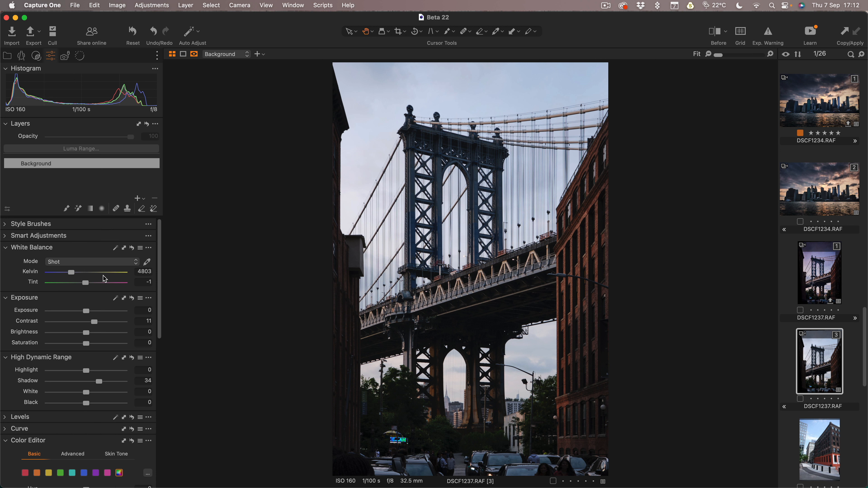
left_click_drag(75, 241, 77, 240)
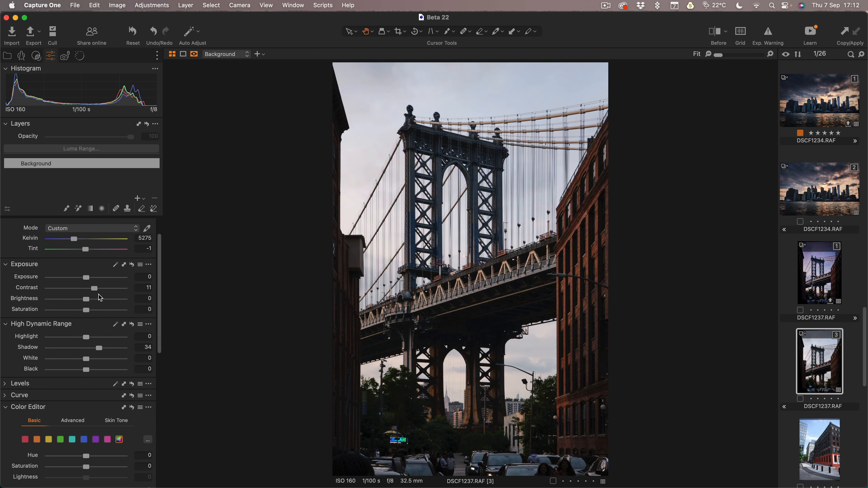
Draw a linear gradient mask on a new layer, fading from the sky above the bridge tower down to the lower arch
scroll(114, 333, "down", 1)
scroll(115, 333, "down", 12)
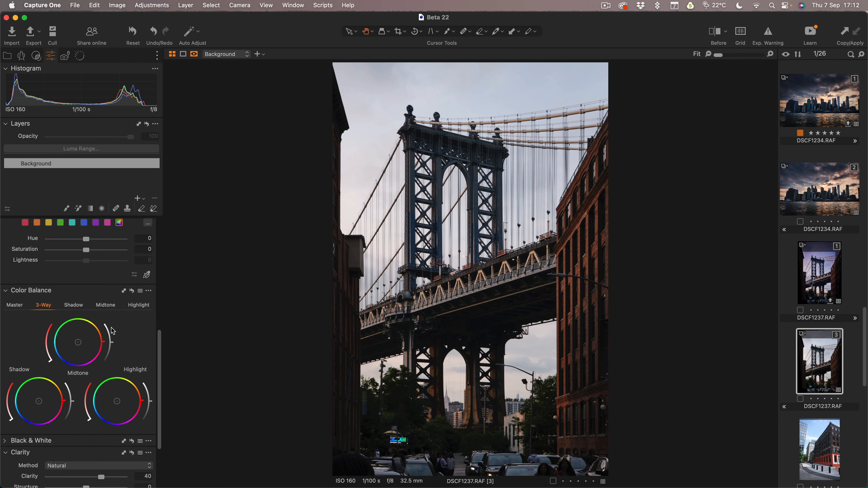
scroll(112, 330, "up", 12)
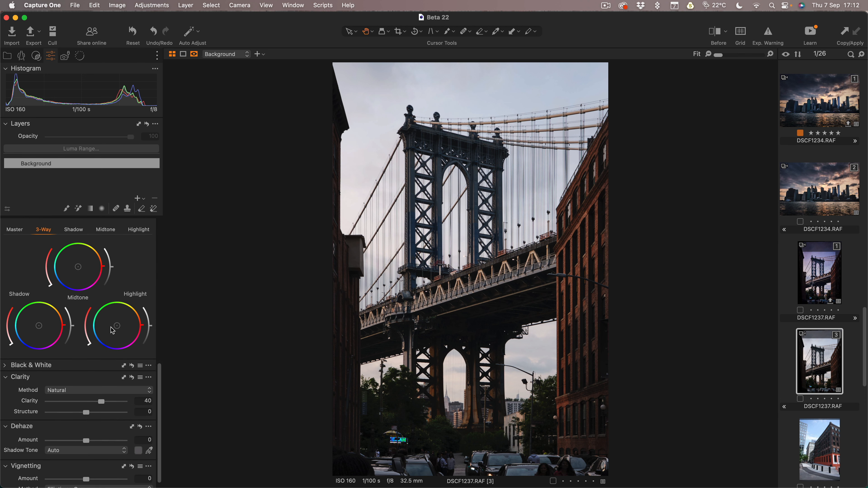
scroll(112, 330, "up", 4)
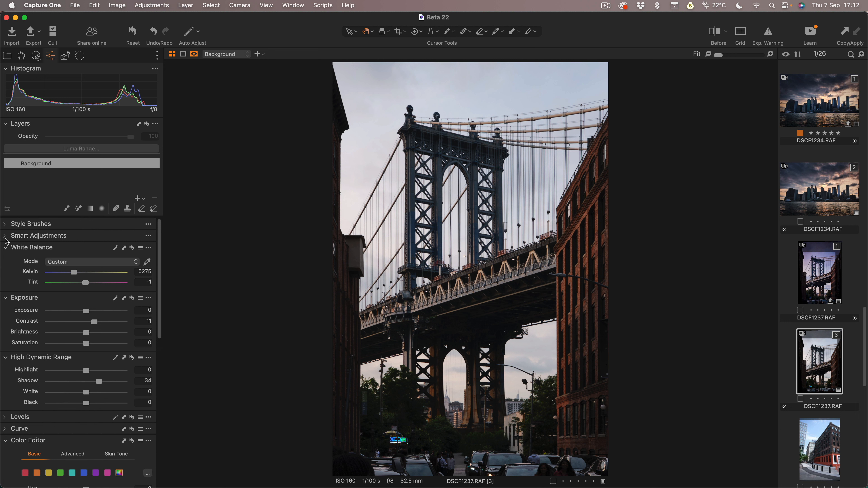
left_click(90, 211)
left_click_drag(474, 110, 473, 352)
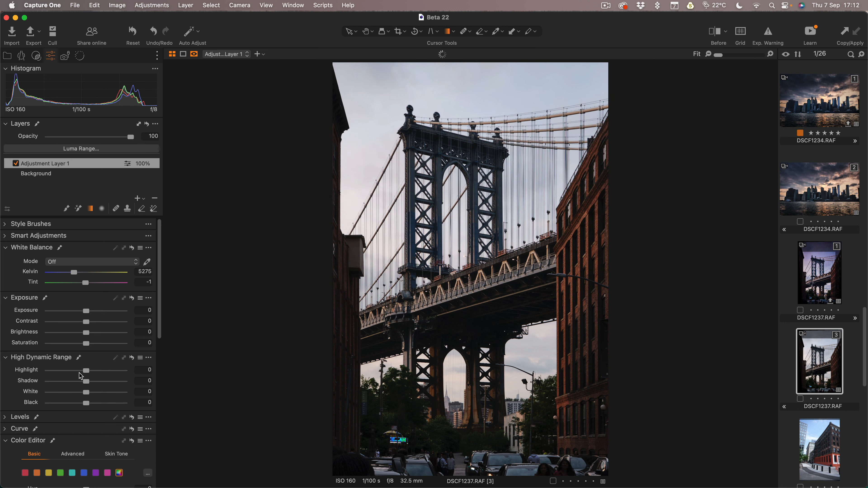
Set the sky gradient layer's Highlight to -100, Exposure to -0.48 and Shadow to 37
left_click_drag(79, 373, 48, 371)
left_click_drag(84, 314, 79, 314)
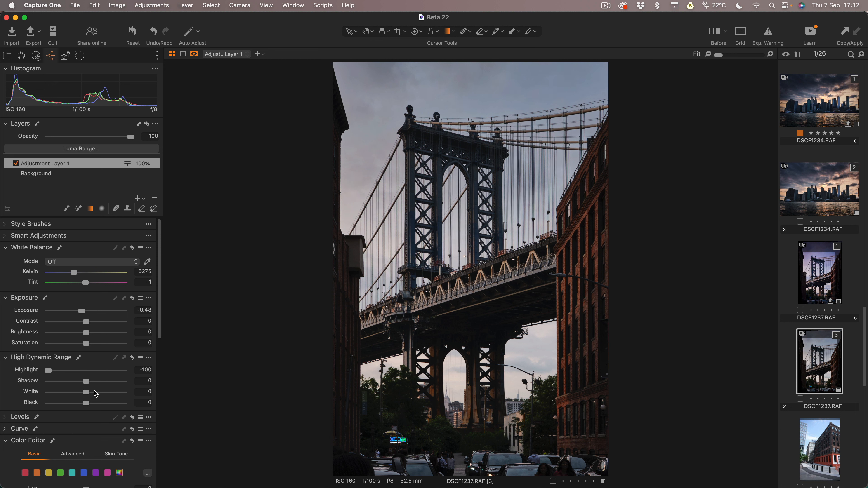
left_click_drag(94, 381, 101, 382)
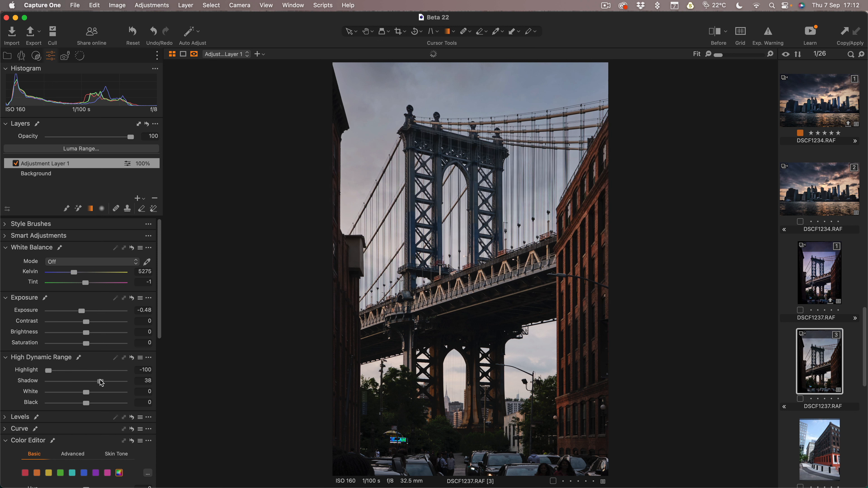
Set the sky gradient layer's Clarity to 34 and Dehaze to 12, and tint its Color Balance highlights pinkish magenta
scroll(97, 369, "down", 10)
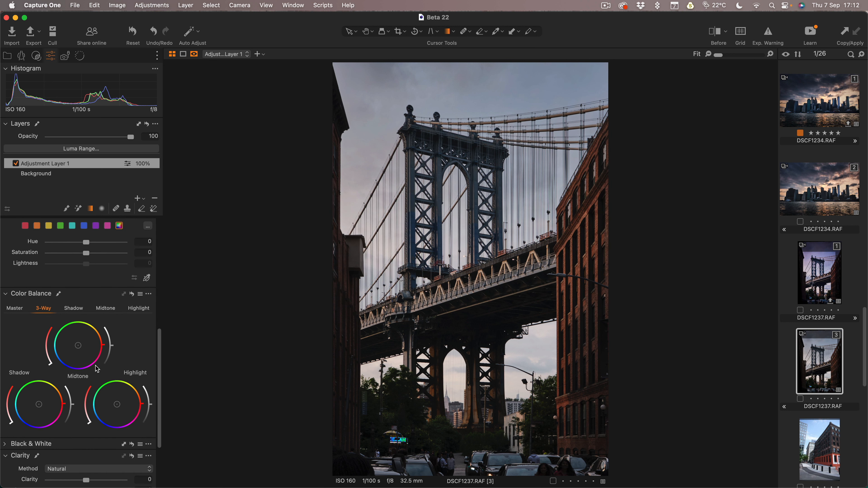
scroll(97, 369, "up", 5)
scroll(95, 344, "down", 10)
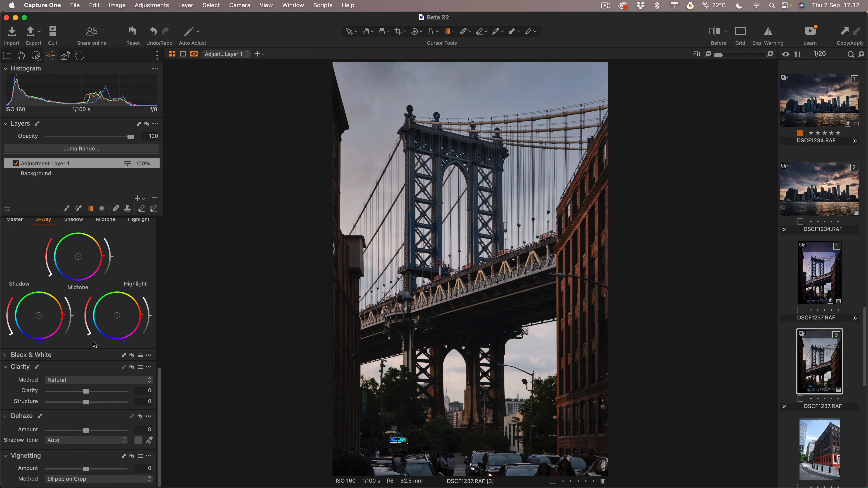
left_click_drag(92, 392, 98, 392)
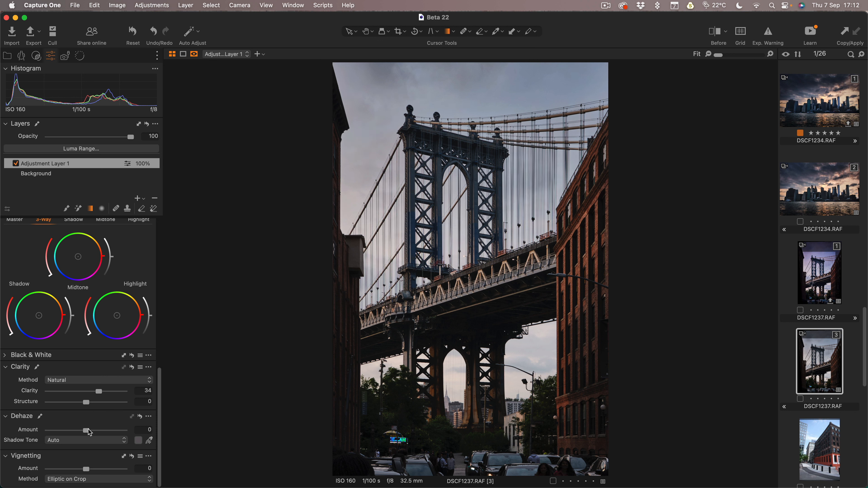
left_click_drag(88, 430, 93, 430)
scroll(99, 318, "up", 1)
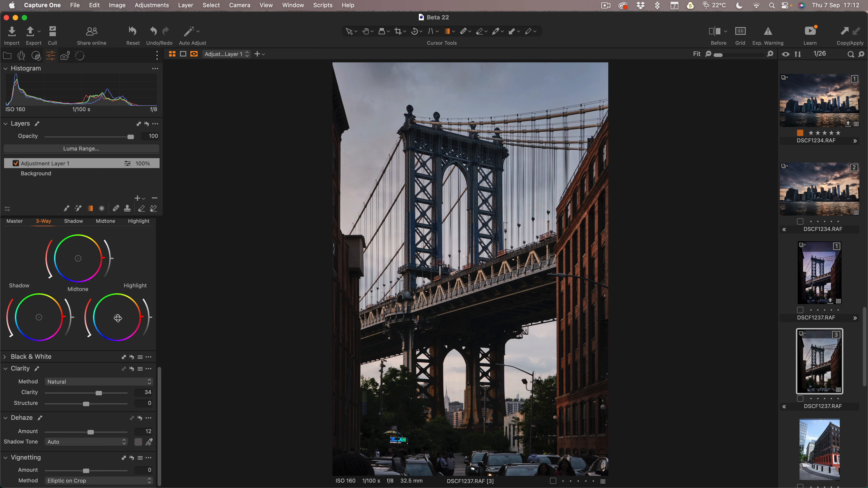
left_click_drag(116, 318, 127, 323)
Set Contrast to 14, Highlight to -43 and Shadow to 51 on the sky gradient layer
scroll(98, 316, "up", 10)
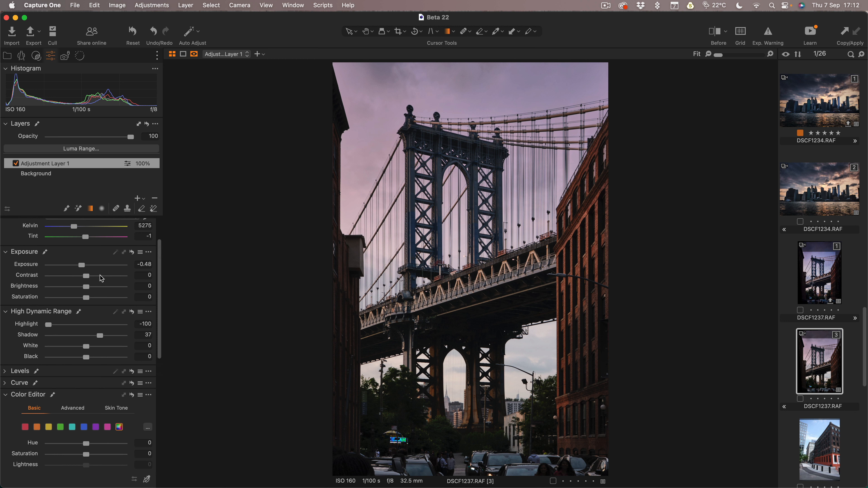
left_click_drag(99, 275, 96, 276)
left_click_drag(64, 327, 71, 327)
left_click(113, 337)
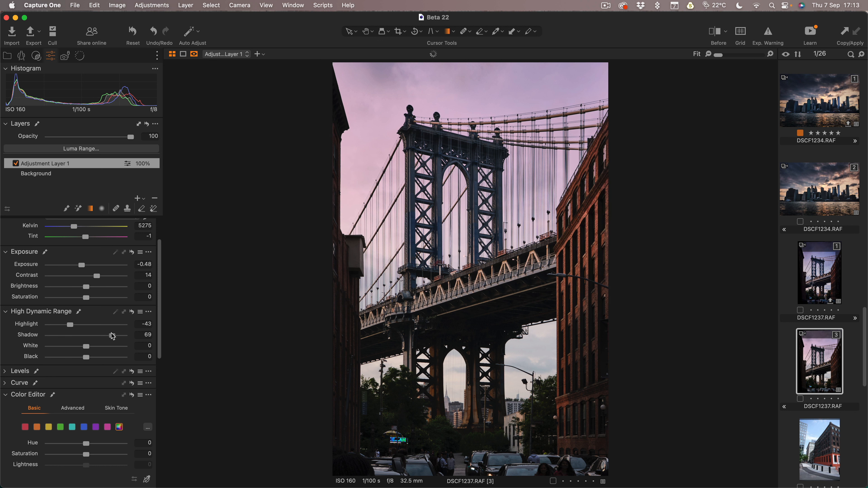
Refine the sky layer's highlight tint slightly toward red, tint its shadows magenta, and compare with the finished DSCF1237.RAF variant
scroll(137, 325, "down", 10)
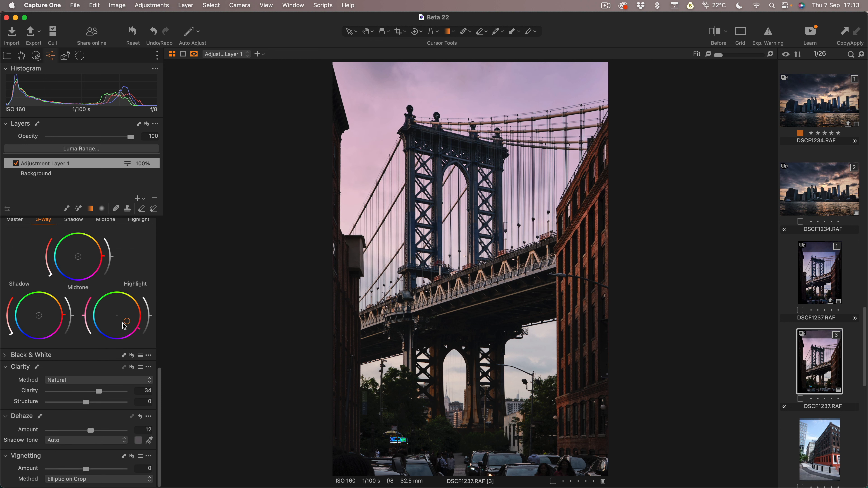
left_click_drag(124, 327, 123, 325)
left_click(41, 318)
left_click(814, 274)
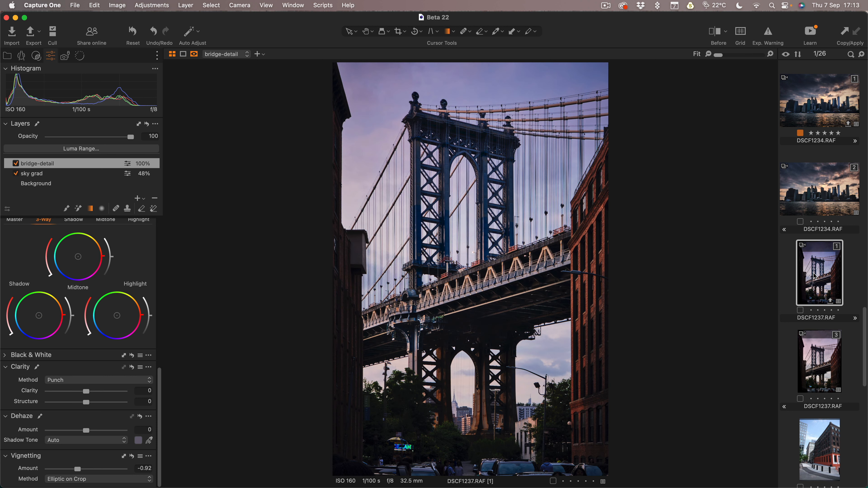
left_click(822, 350)
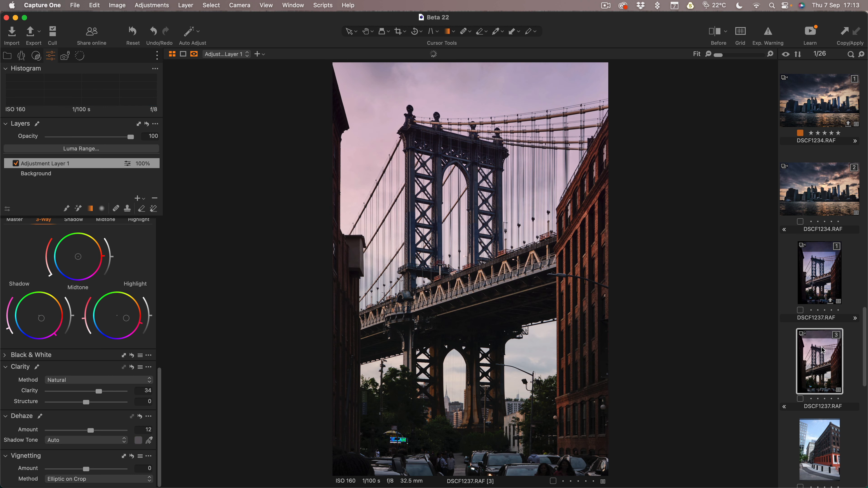
Cool the bridge photo's white balance to 4831 Kelvin and tint the Background layer's Color Balance shadows slightly blue
scroll(30, 265, "up", 15)
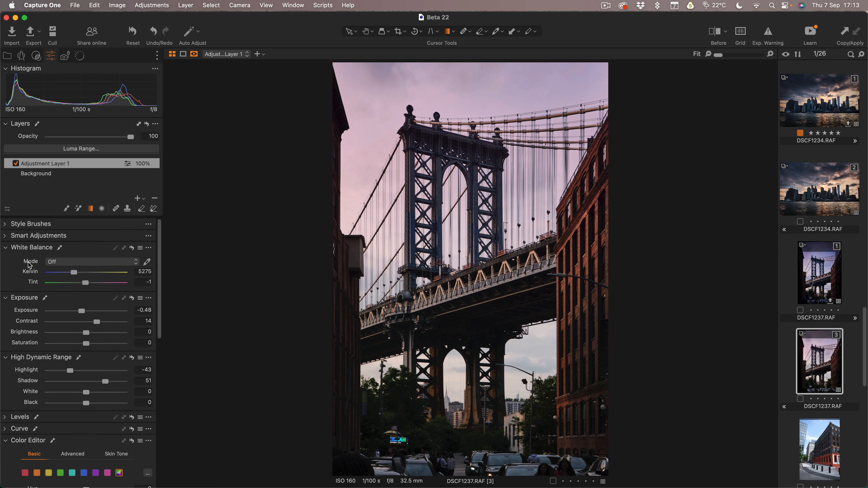
left_click_drag(73, 272, 71, 273)
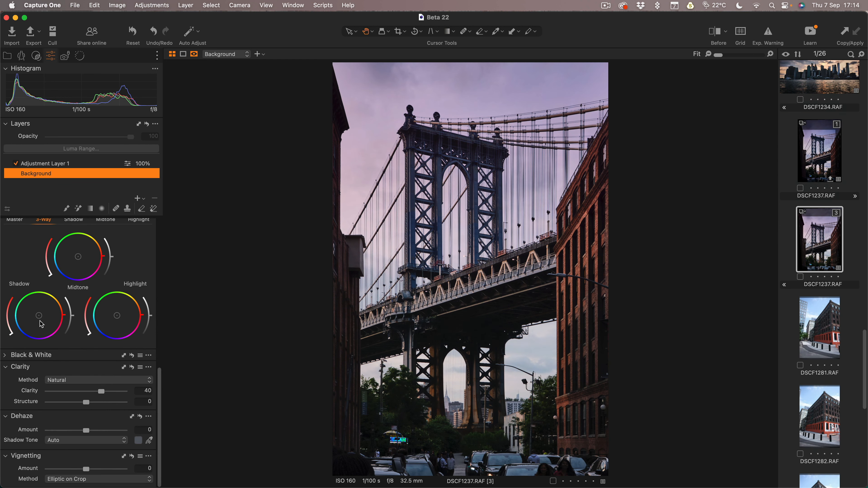
left_click_drag(37, 318, 39, 317)
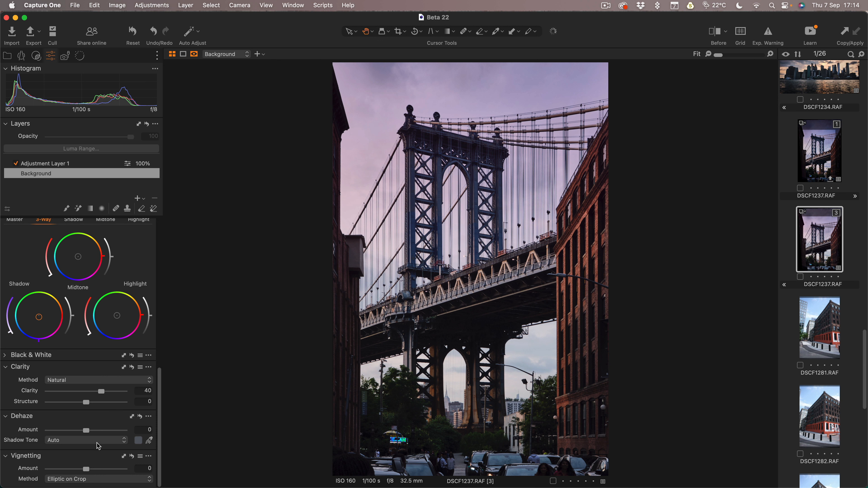
Set Vignetting to -0.83 with the Elliptic on Crop method and compare the bridge photo before and after editing
left_click_drag(86, 469, 79, 469)
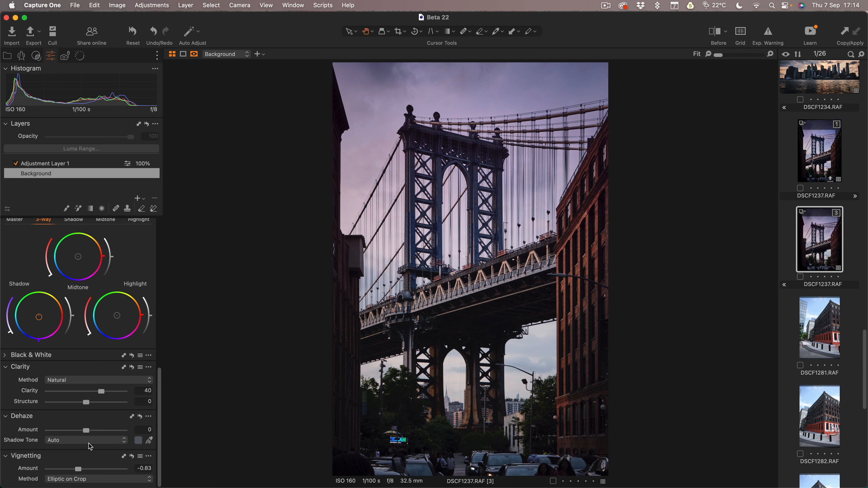
key("y")
key("y")
key("y")
key("y")
key("y")
key("y")
Add a second adjustment layer and brush a mask over the bridge deck and the buildings beside it
left_click(138, 199)
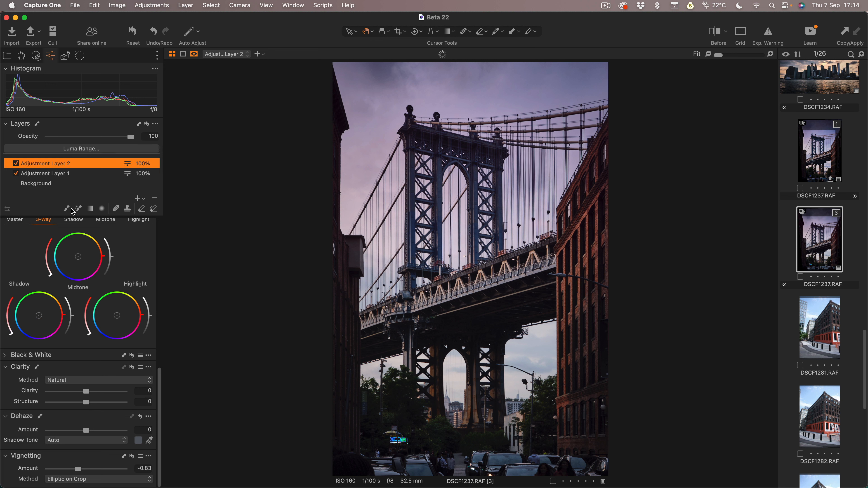
left_click(67, 209)
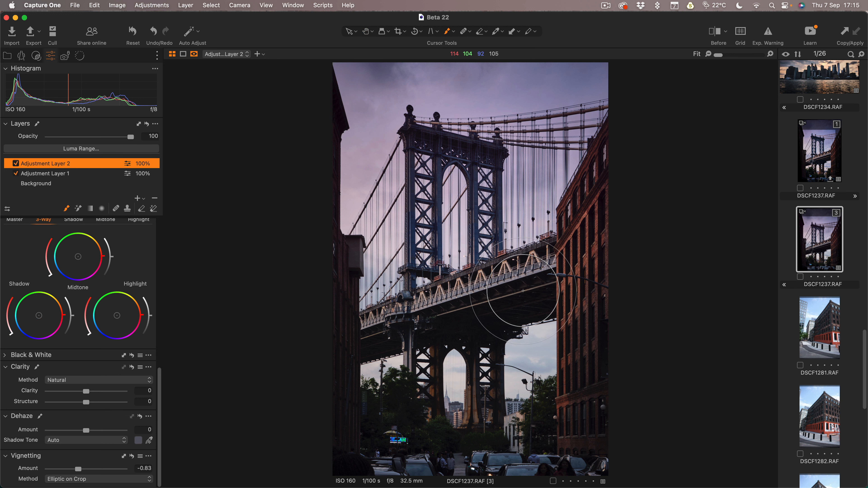
mouse_move(549, 269)
left_mouse_down()
mouse_move(358, 320)
mouse_move(561, 283)
left_mouse_up()
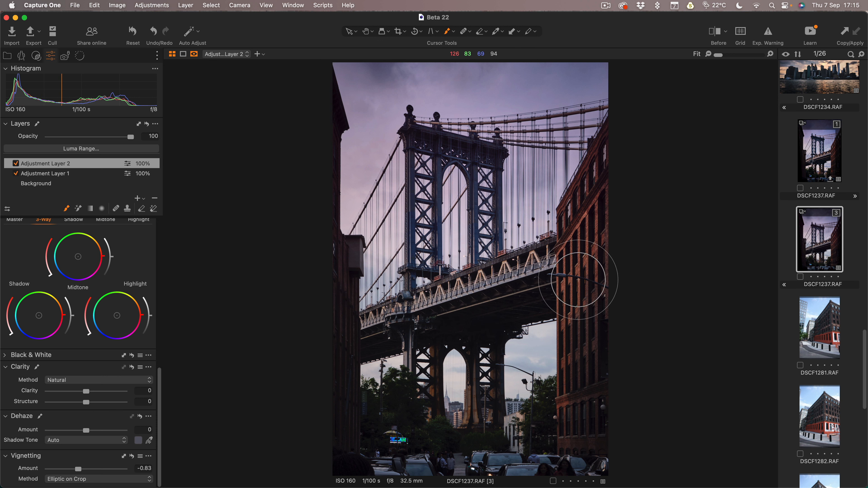
Set Shadow to 100 and Highlight to -41 on the brushed bridge layer
scroll(86, 339, "up", 5)
scroll(86, 339, "up", 7)
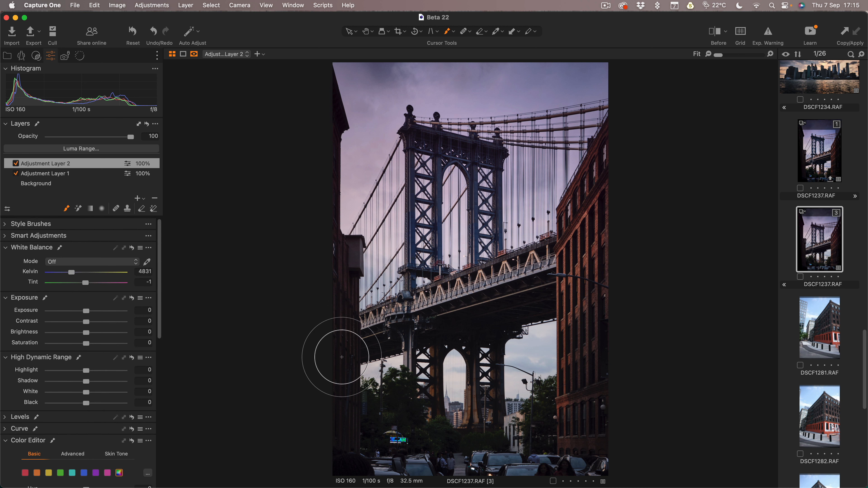
left_click_drag(93, 385, 129, 384)
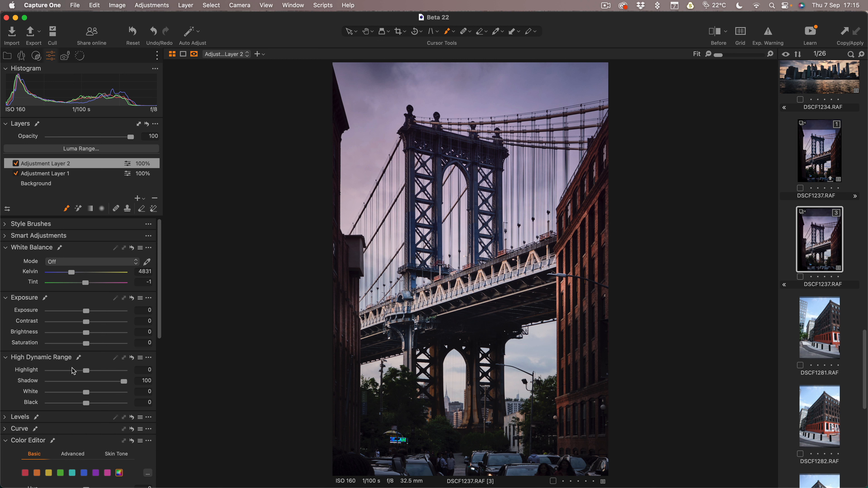
left_click_drag(74, 373, 70, 371)
Compare the photo with the brushed bridge layer off and on, and with the whole edit before and after
left_click(16, 163)
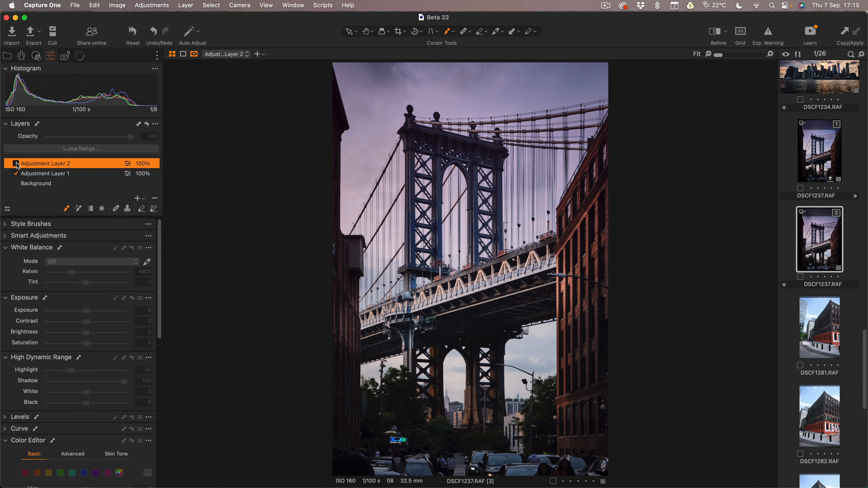
left_click(16, 164)
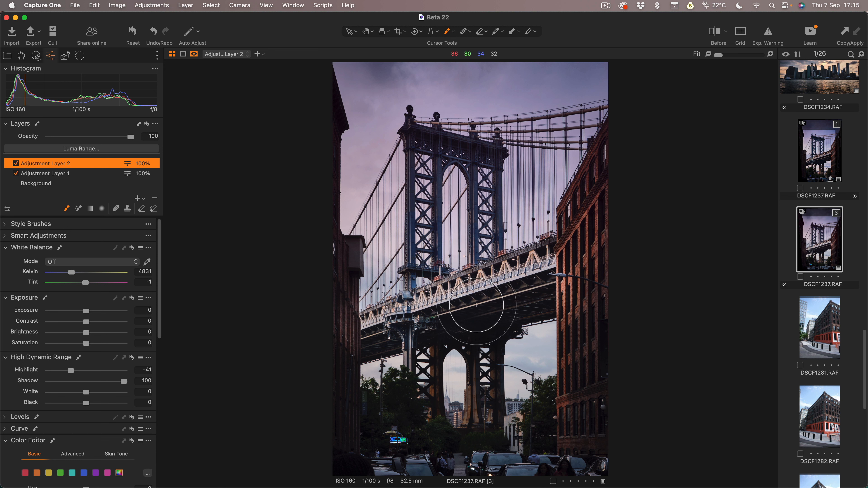
key("y")
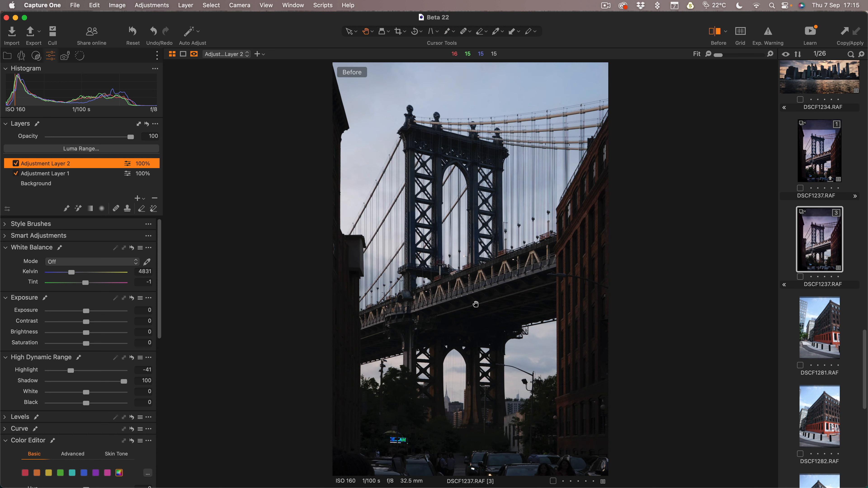
key("y")
key("y")
key("y")
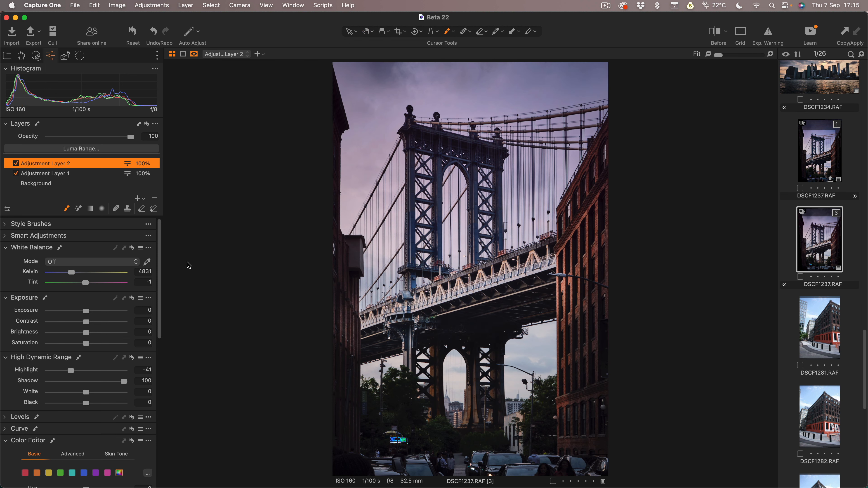
Add a third adjustment layer, brush a mask over the cars along the photo's lower edge, and set its Exposure to -1.28
left_click(137, 199)
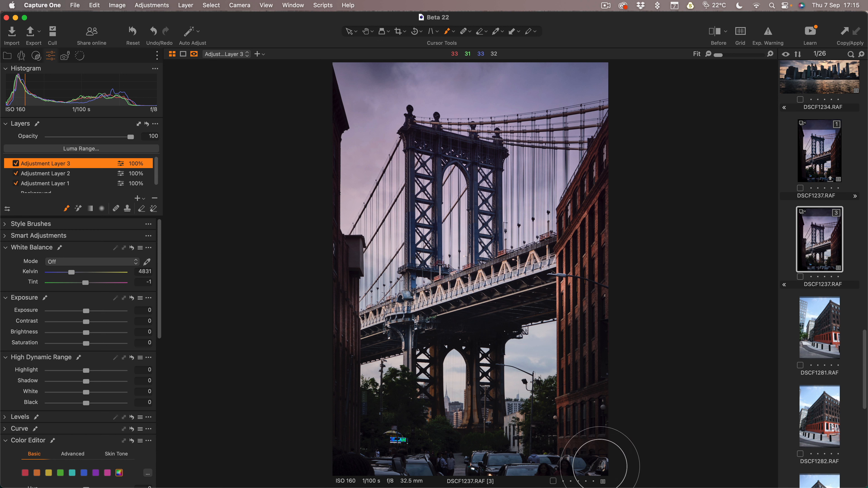
left_click_drag(553, 459, 332, 461)
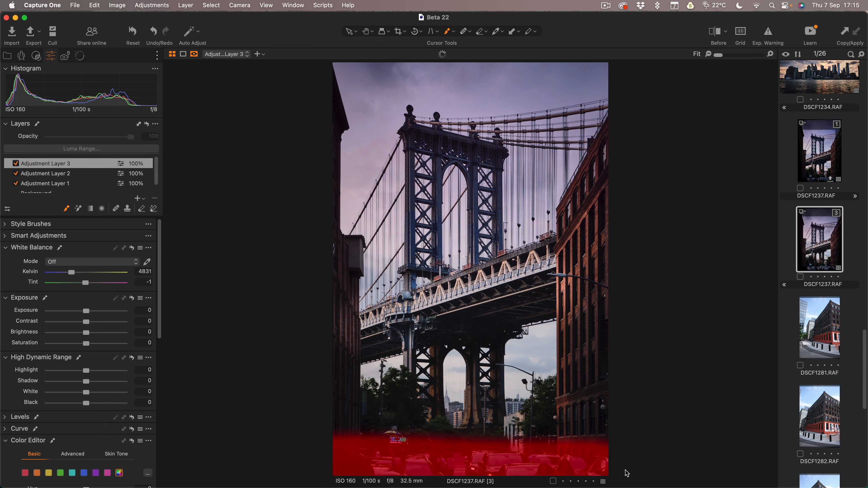
left_click_drag(84, 317, 75, 314)
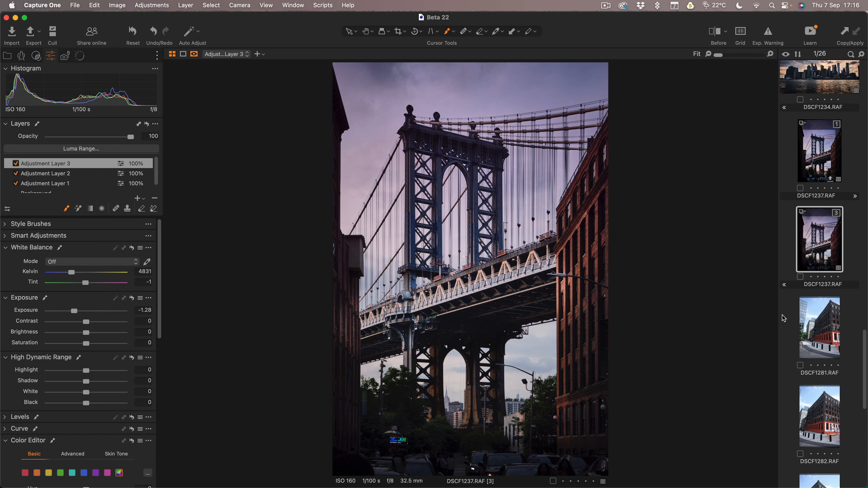
Select the seven library building photos DSCF1281 to DSCF1287 and open them in Stitch to Panorama
scroll(819, 346, "down", 3)
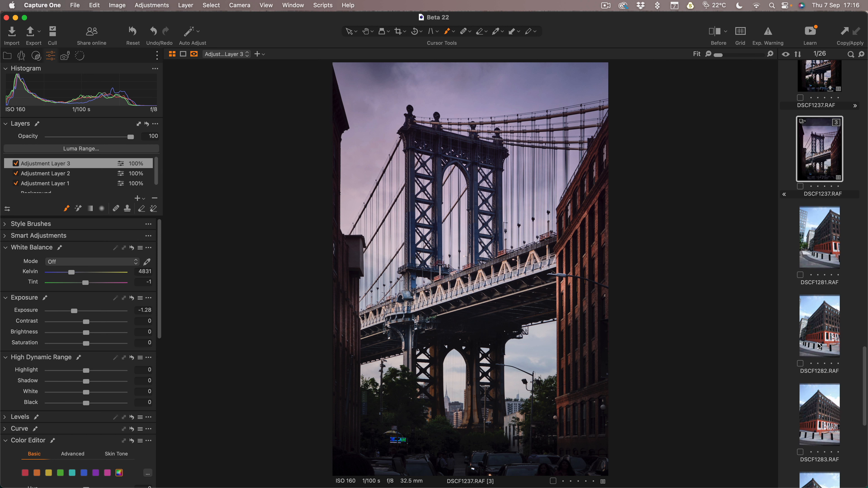
scroll(815, 352, "down", 10)
key("Right")
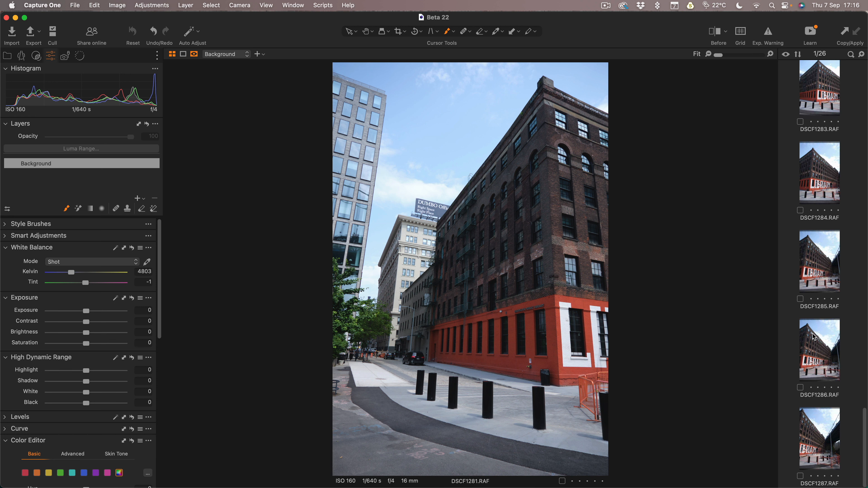
left_click(821, 351)
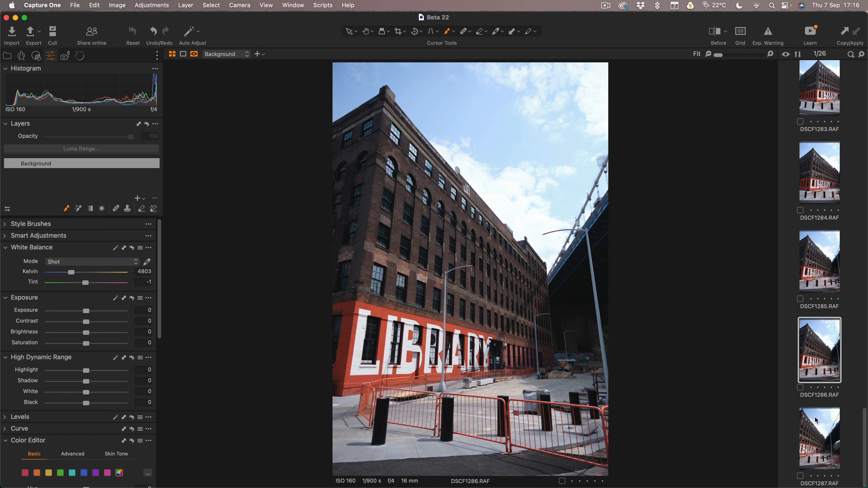
left_click(813, 439)
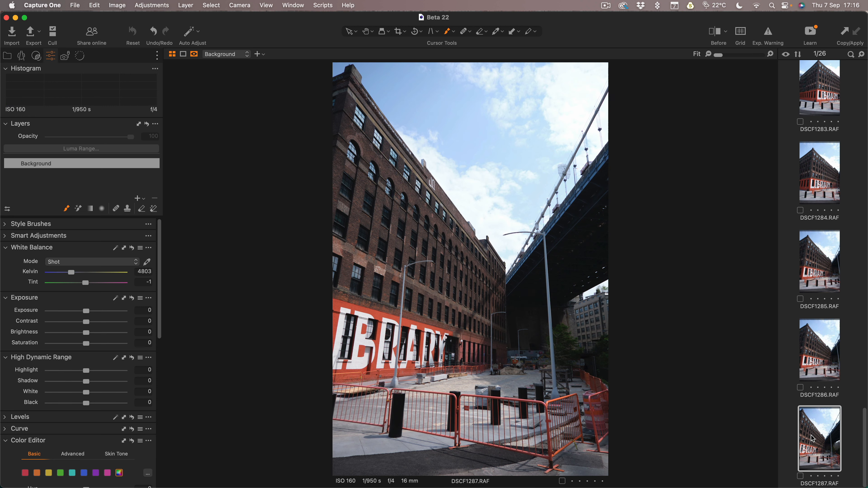
left_click(820, 347)
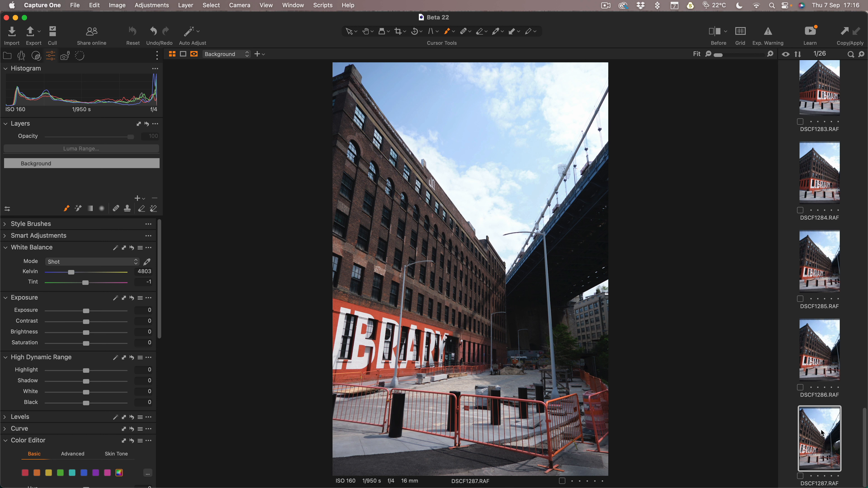
scroll(822, 434, "up", 5)
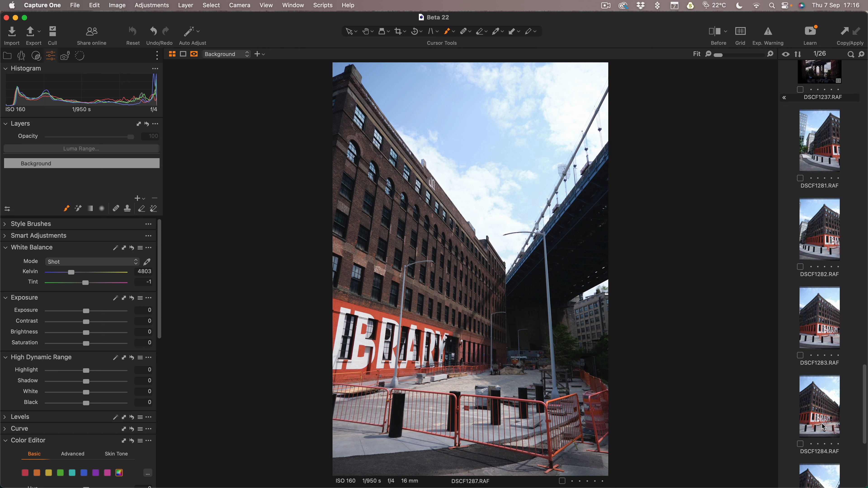
left_click(818, 142, "shift")
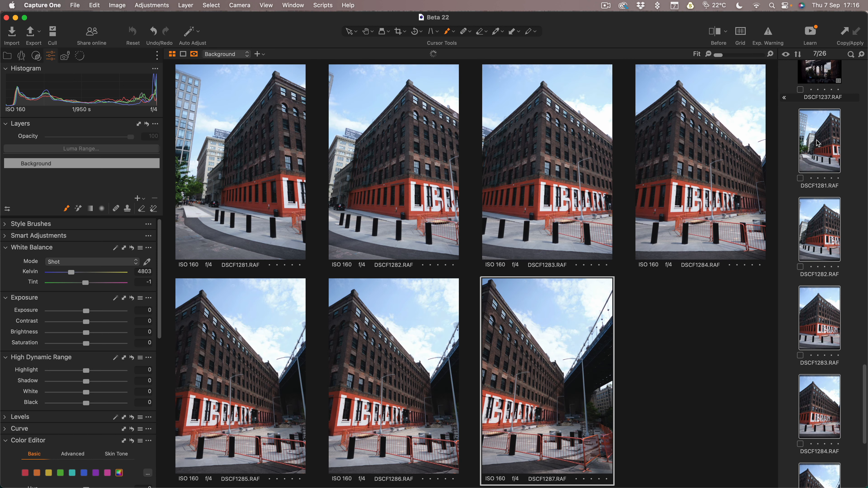
right_click(817, 142)
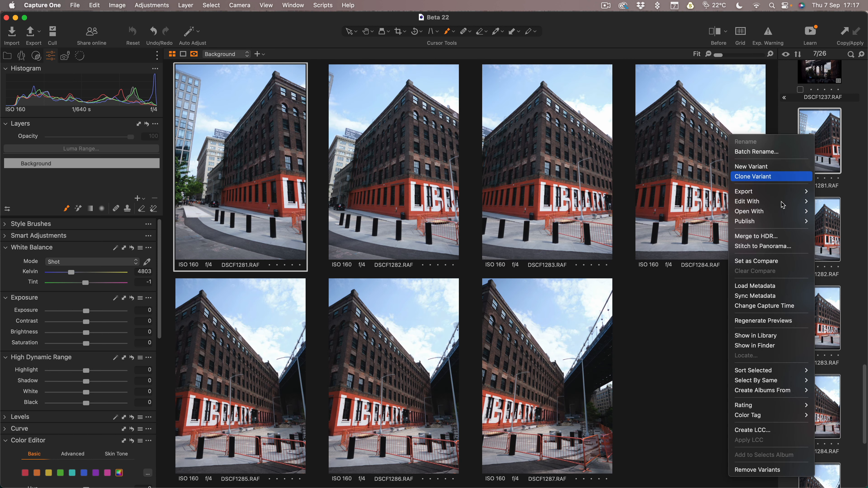
left_click(773, 247)
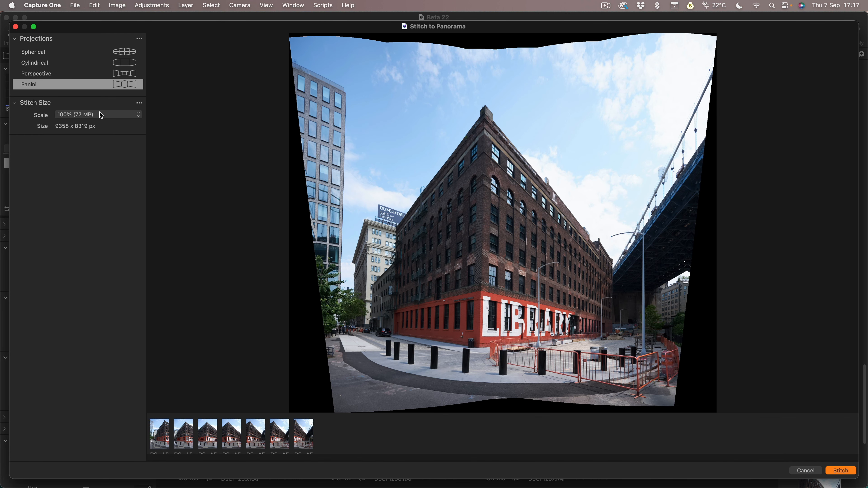
Compare the Perspective and Cylindrical projections, and stitch the panorama with Perspective at 100% scale
left_click(52, 74)
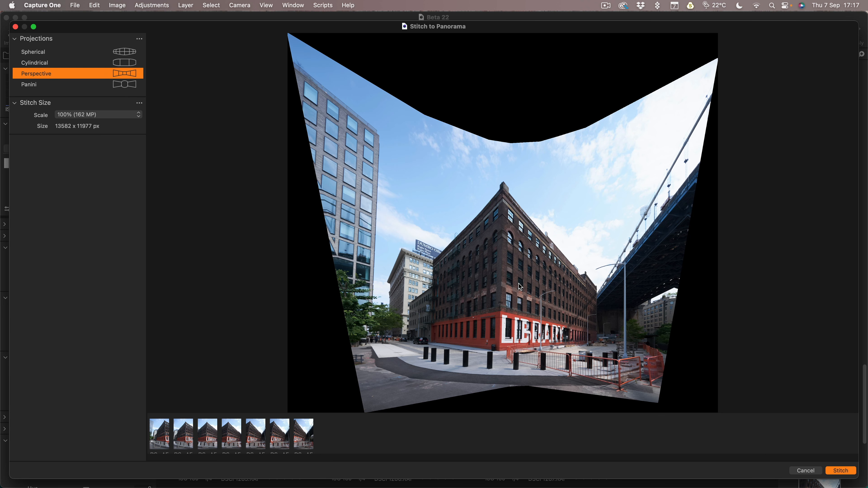
left_click(60, 62)
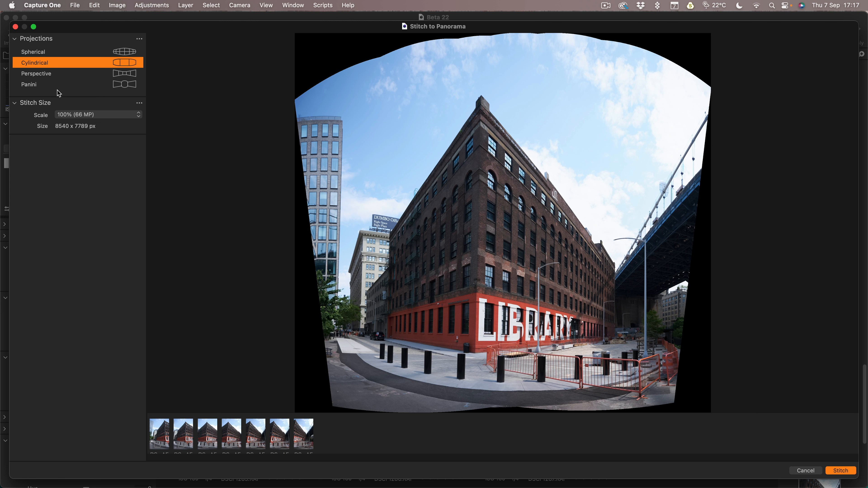
left_click(46, 75)
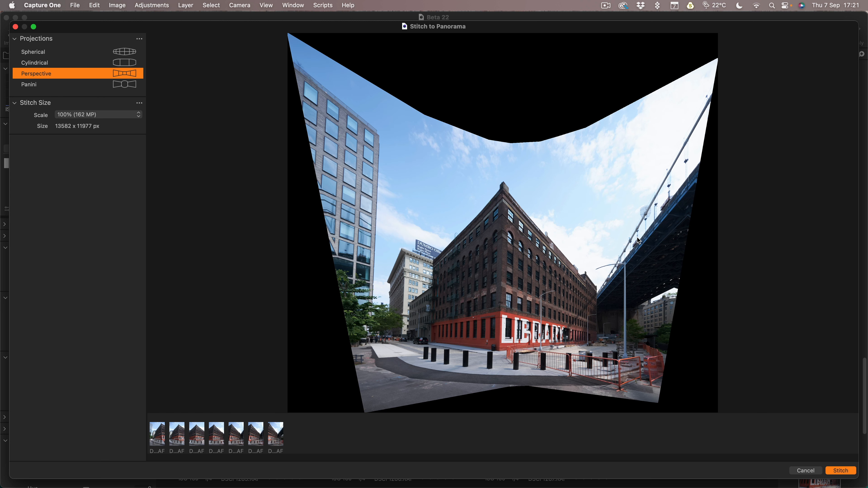
left_click(840, 470)
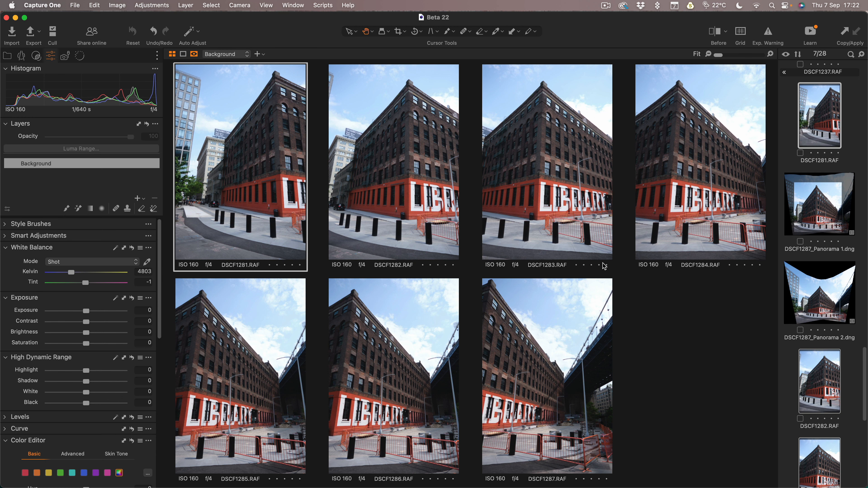
Open DSCF1287_Panorama 2.dng, start a crop on it and set the crop ratio to Unconstrained
left_click(834, 291)
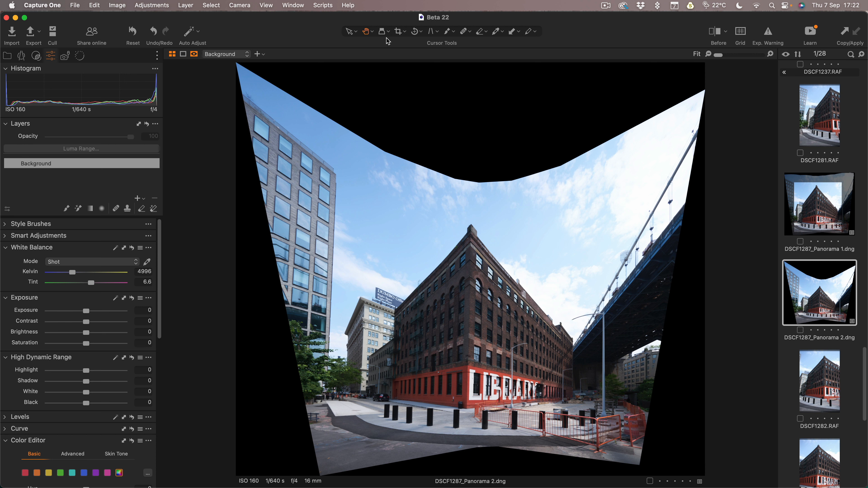
left_click(397, 32)
left_click_drag(705, 66, 655, 109)
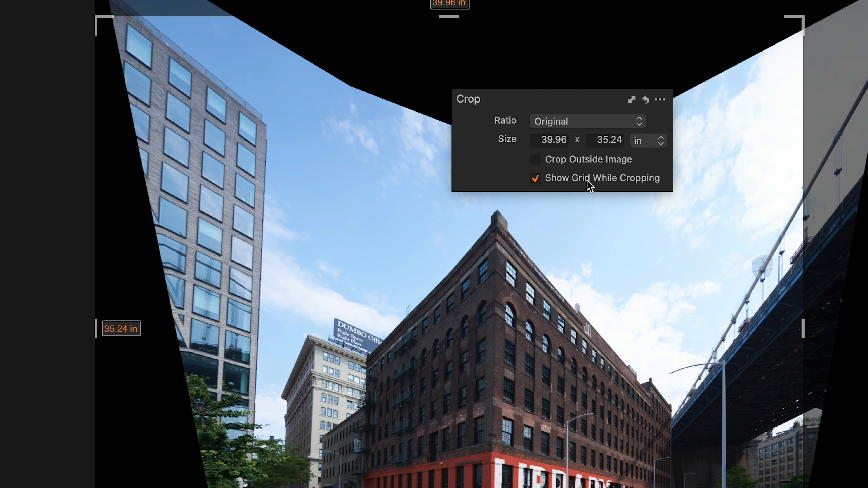
left_click(569, 122)
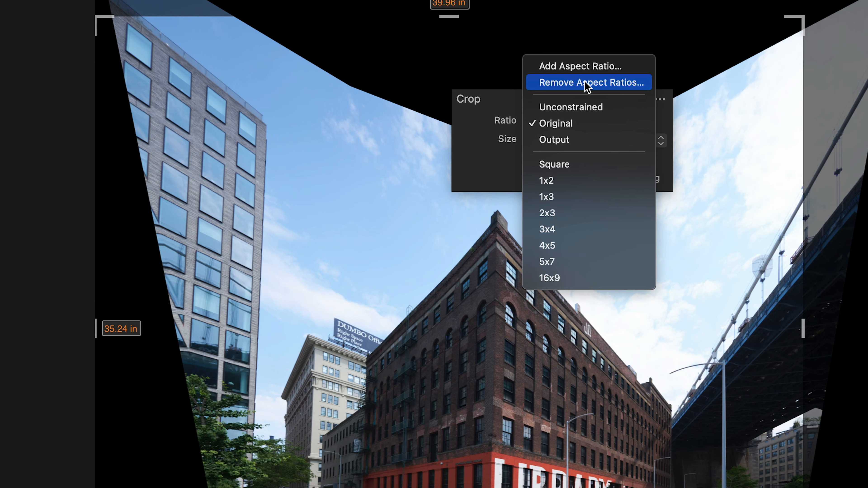
left_click(587, 107)
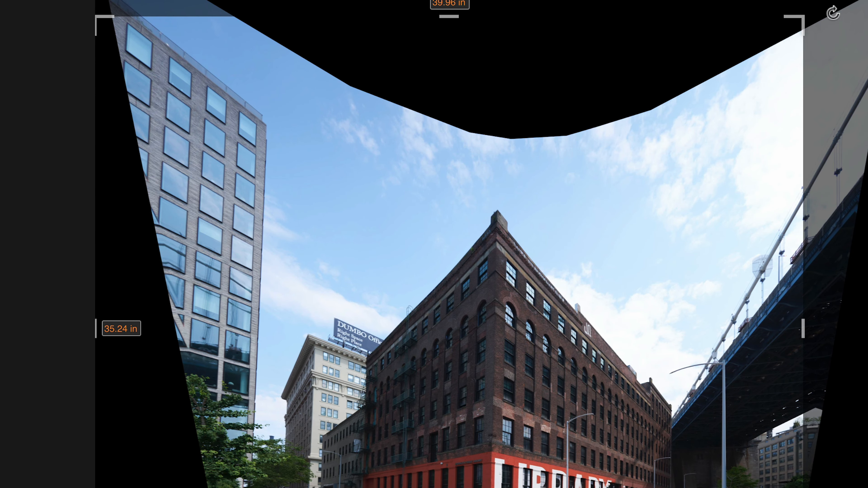
Crop the panorama around the library building, excluding the black edges, to about 30.69 x 24.83 in
left_click_drag(803, 17, 803, 82)
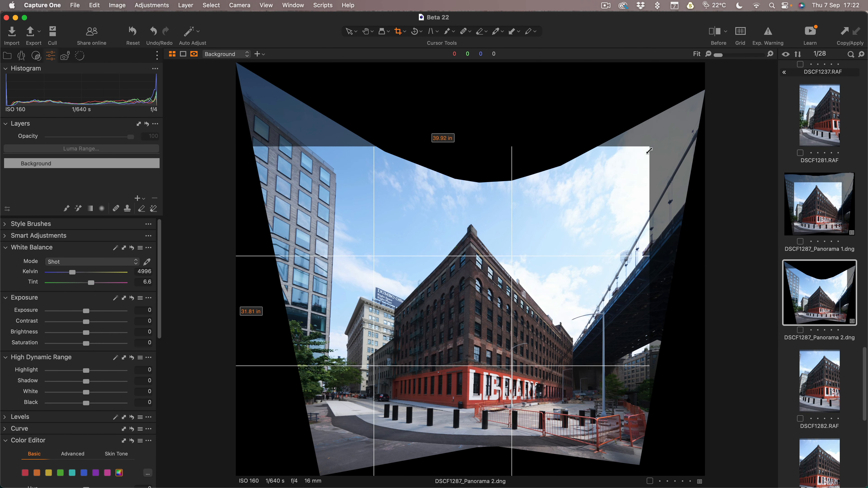
left_click_drag(649, 150, 650, 188)
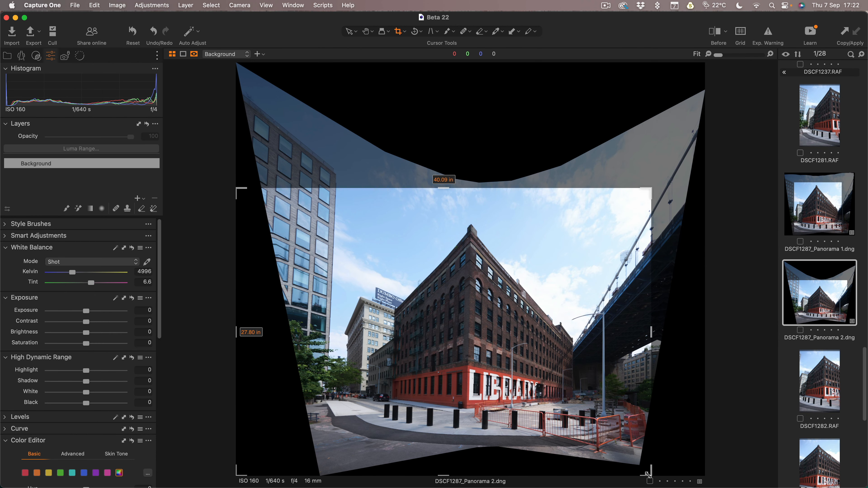
left_click_drag(647, 474, 643, 444)
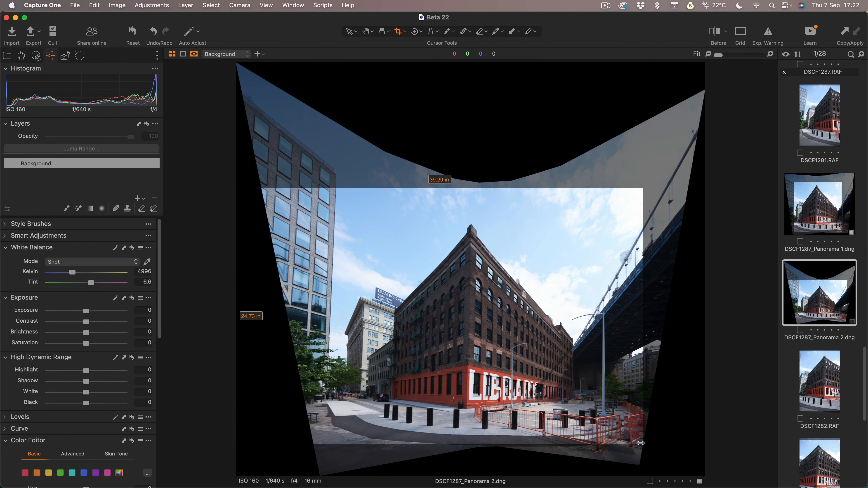
left_click_drag(236, 321, 313, 306)
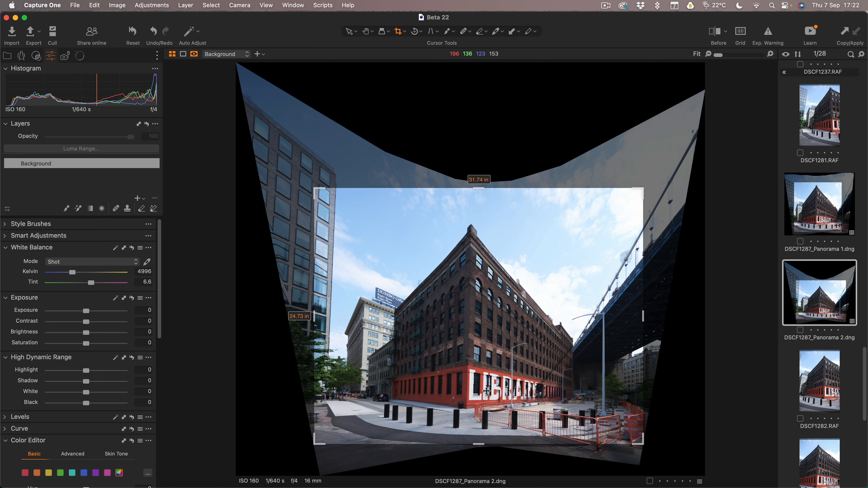
left_click_drag(640, 188, 631, 187)
Change the crop ratio to Square, reduce the crop to about 25.38 in around the library building and apply it
right_click(482, 205)
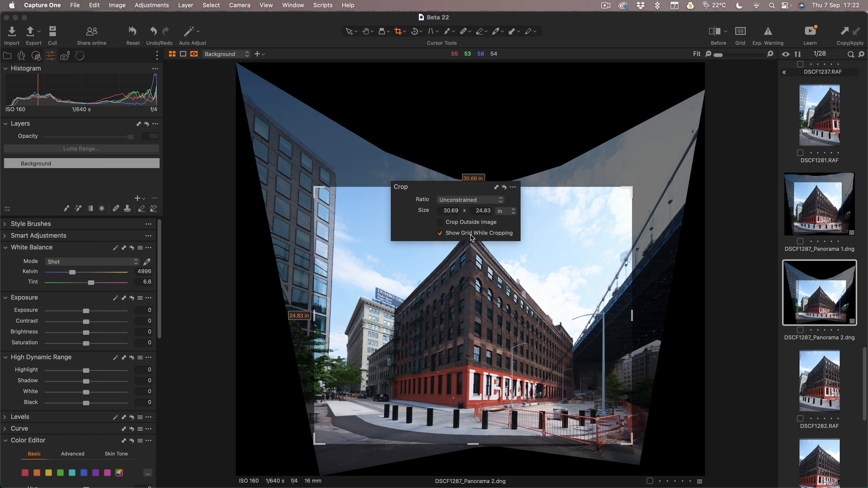
left_click(484, 201)
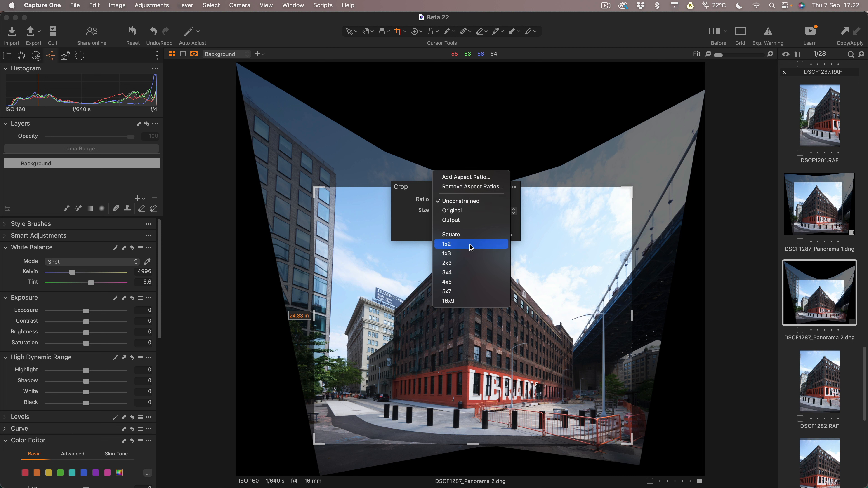
left_click(471, 235)
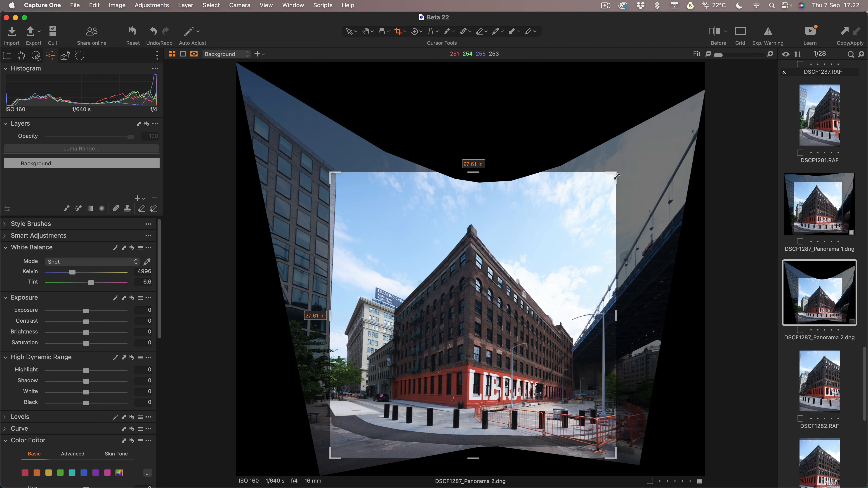
mouse_move(616, 173)
left_mouse_down()
mouse_move(604, 189)
mouse_move(609, 181)
left_mouse_up()
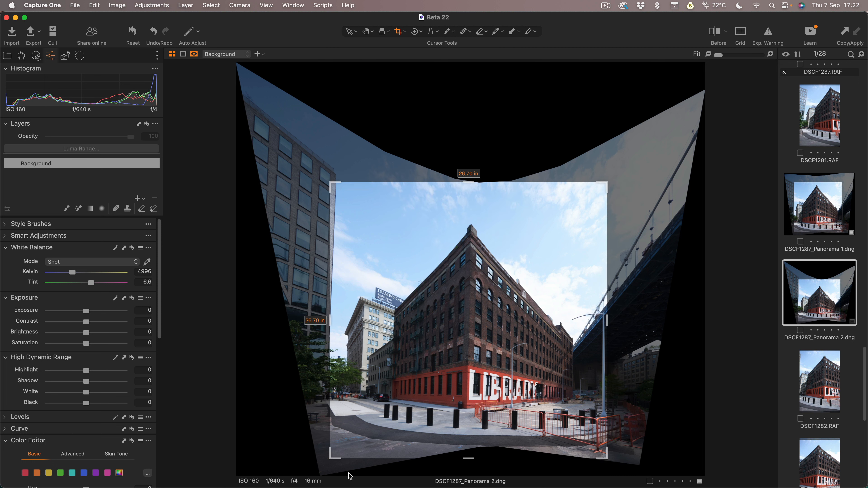
left_click_drag(329, 460, 347, 442)
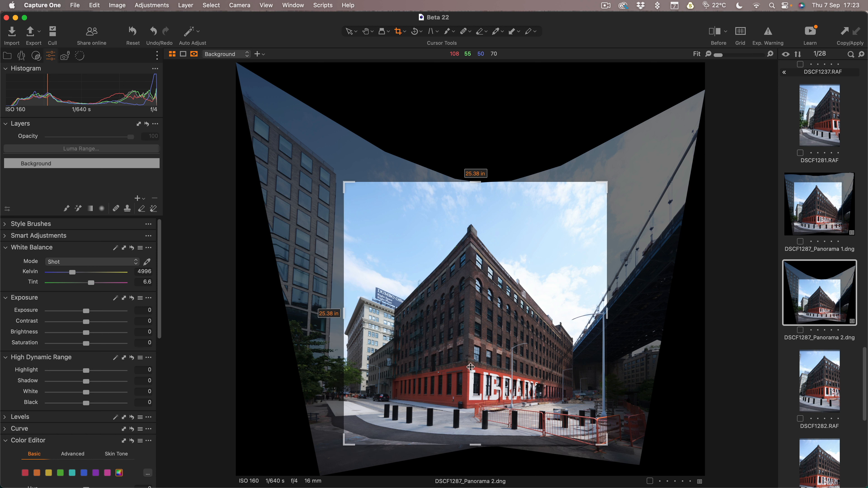
left_click_drag(471, 367, 465, 368)
key("h")
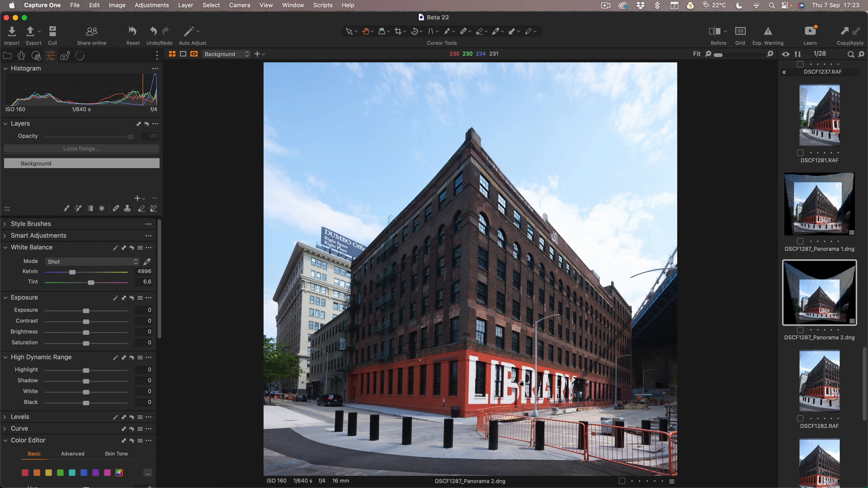
Adjust the square crop's position, rotate the panorama slightly counterclockwise to straighten the building, and apply the crop
left_click(399, 32)
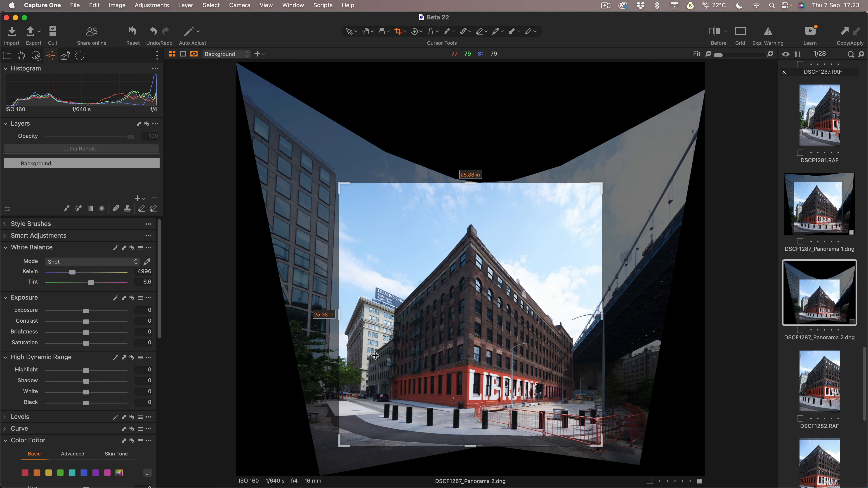
left_click_drag(353, 388, 353, 385)
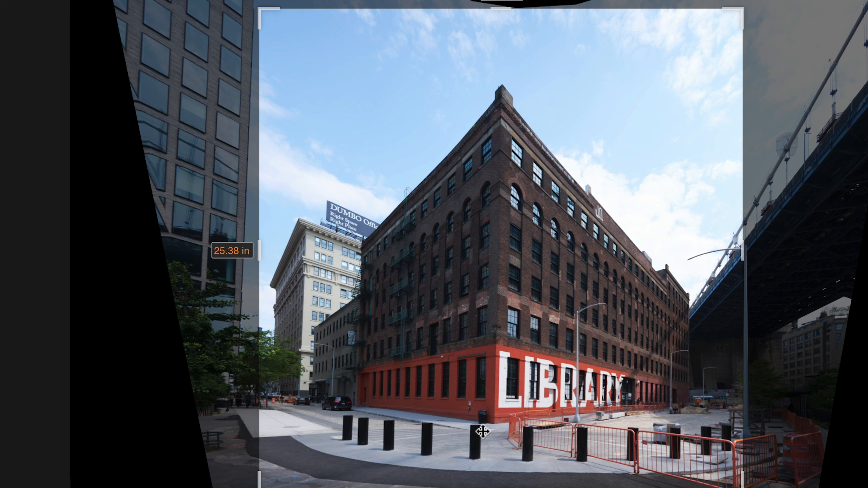
left_click_drag(291, 463, 291, 463)
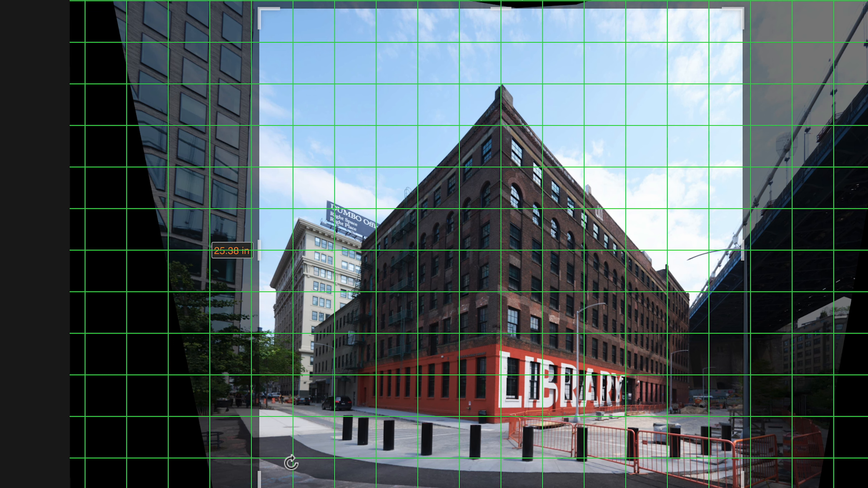
left_click_drag(291, 464, 300, 459)
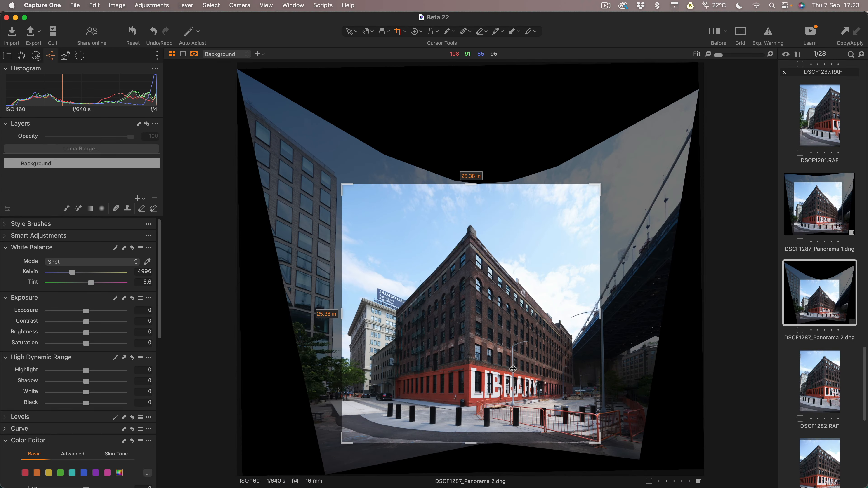
key("h")
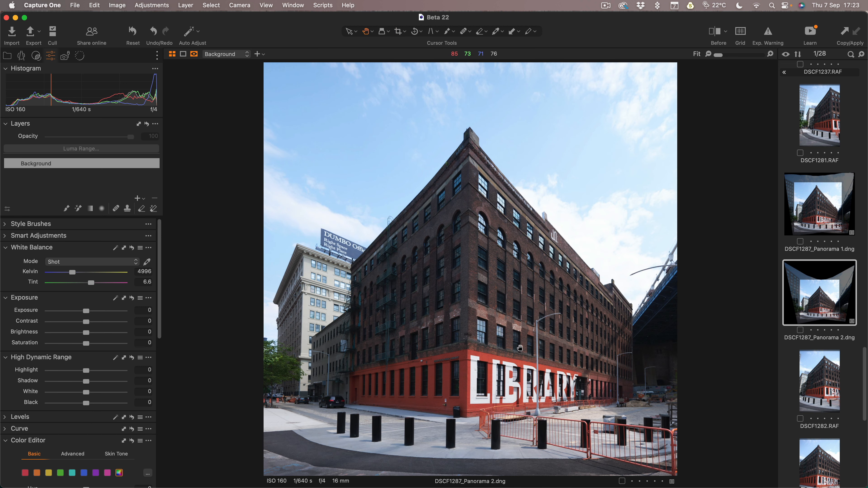
Lower the High Dynamic Range Highlight of the square library panorama to -60
scroll(77, 330, "down", 6)
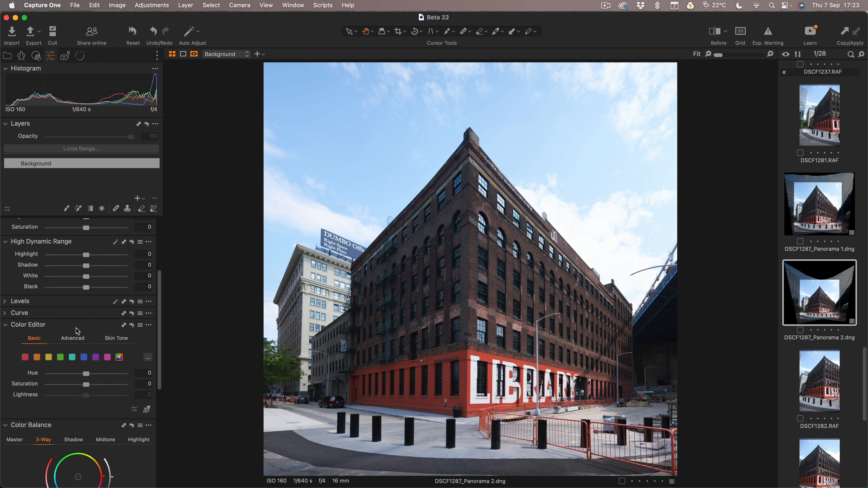
scroll(77, 330, "up", 3)
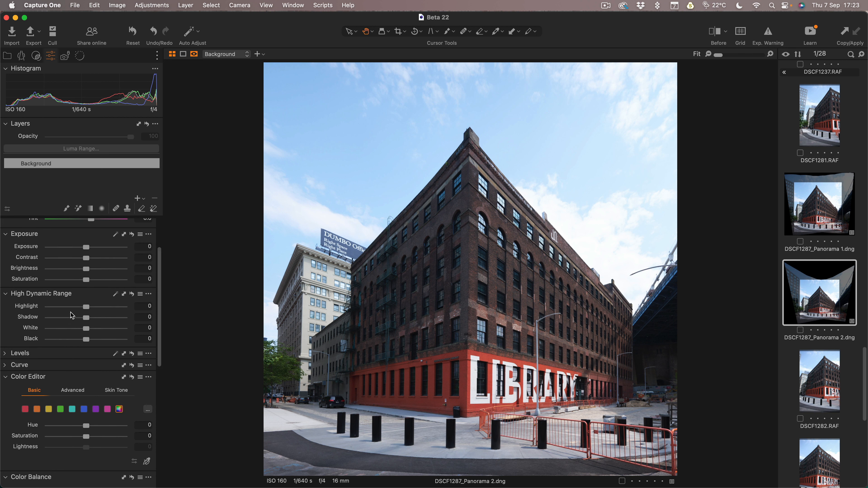
left_click_drag(70, 308, 64, 307)
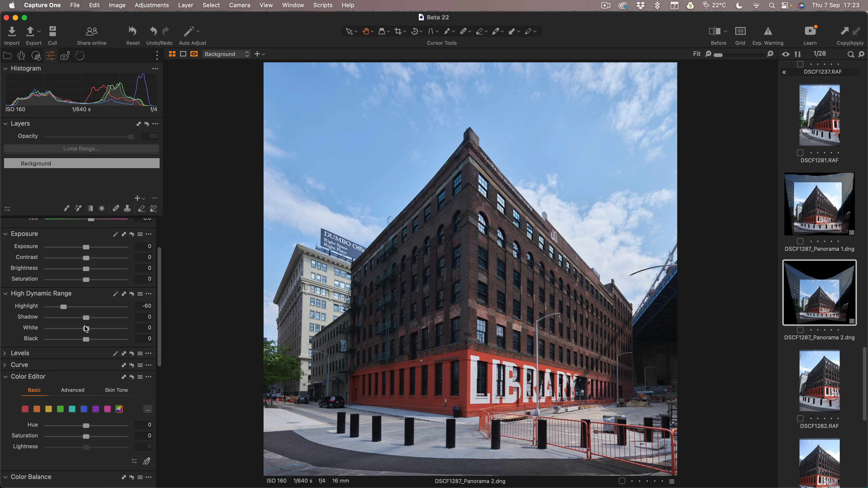
scroll(86, 328, "down", 1)
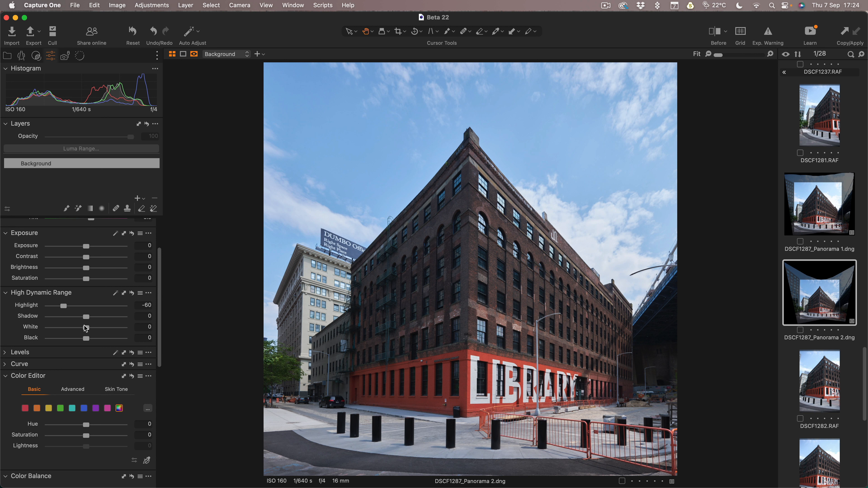
scroll(83, 328, "up", 2)
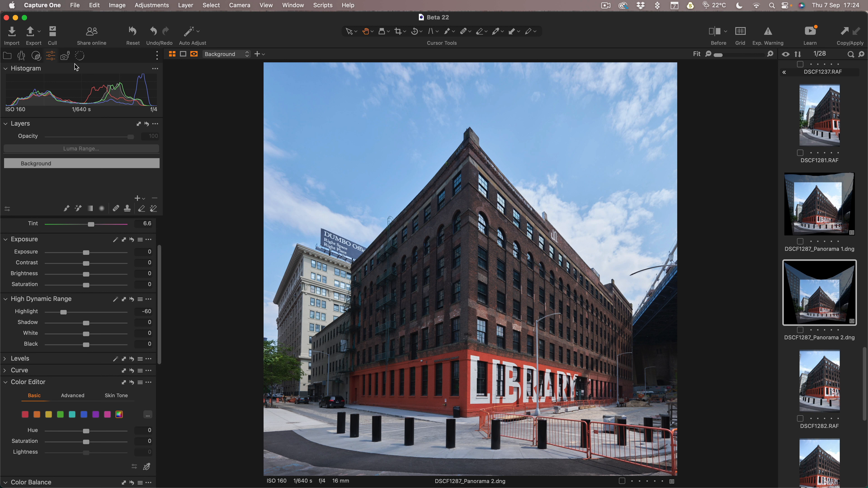
Apply the custom black-and-white style T-PAN04-400 from the T-Pan group to the panorama
left_click(80, 57)
left_click(36, 56)
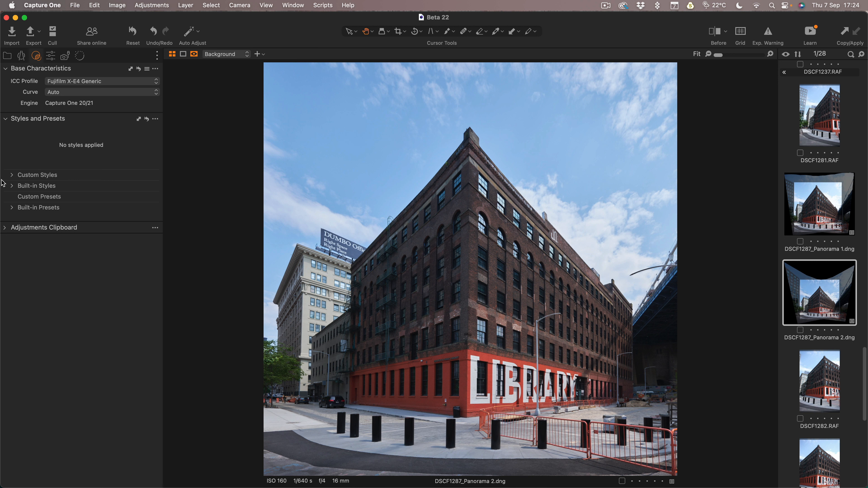
left_click(13, 175)
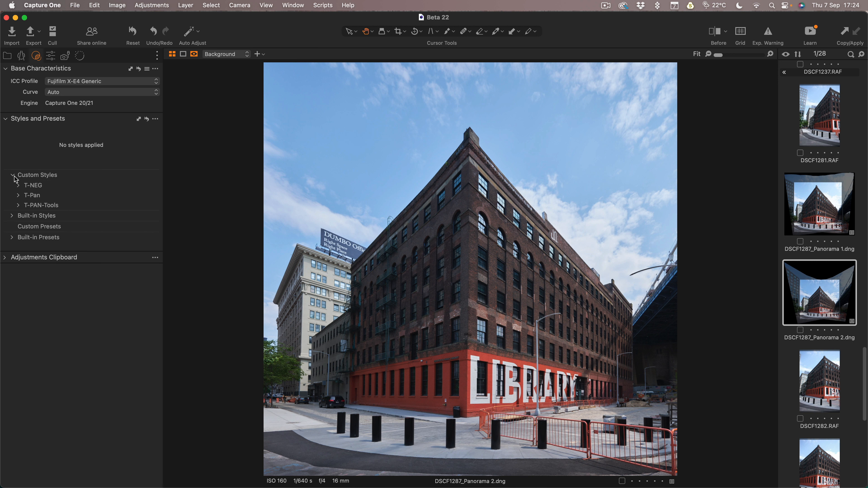
left_click(19, 196)
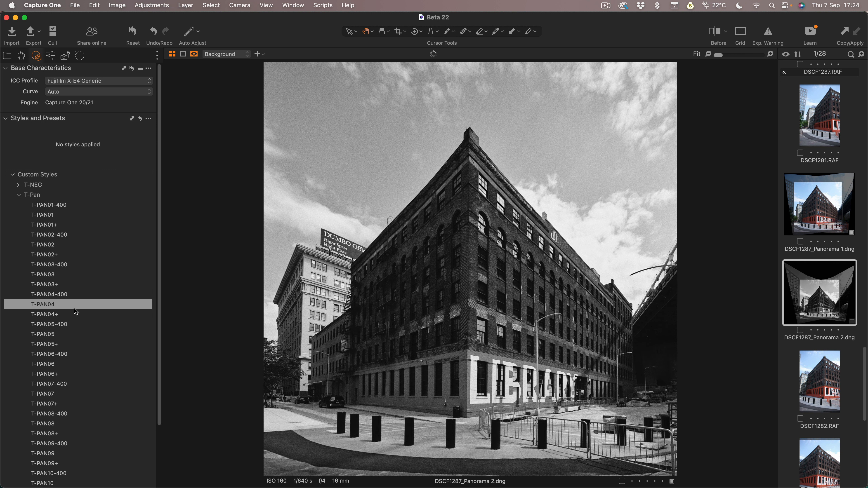
left_click(76, 295)
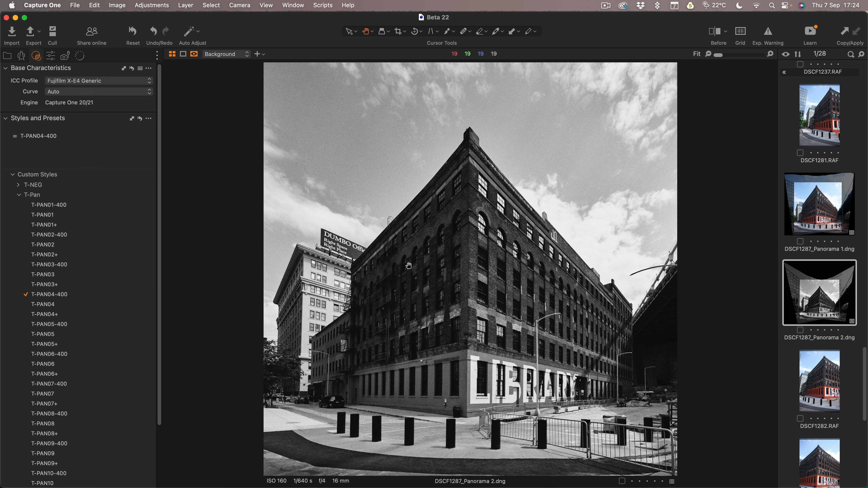
Set the High Dynamic Range Highlight to -57 and the Black & White Blue sensitivity to -65
left_click(51, 56)
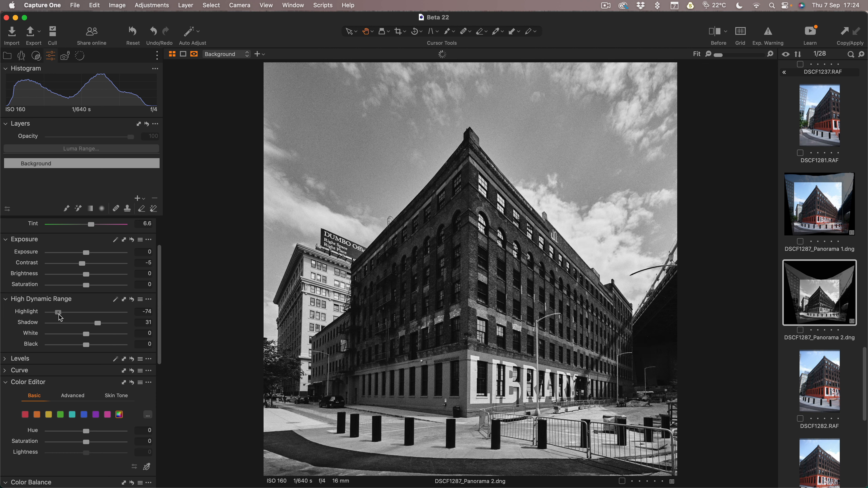
left_click_drag(56, 313, 66, 314)
scroll(66, 316, "down", 10)
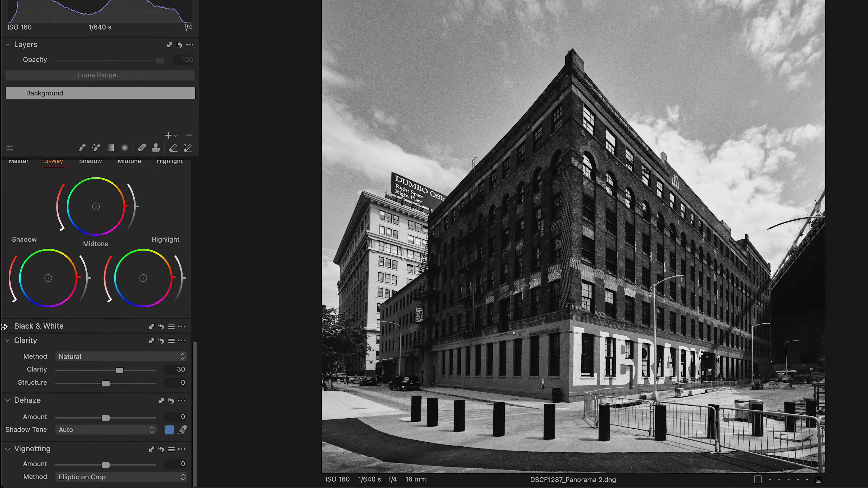
left_click(5, 355)
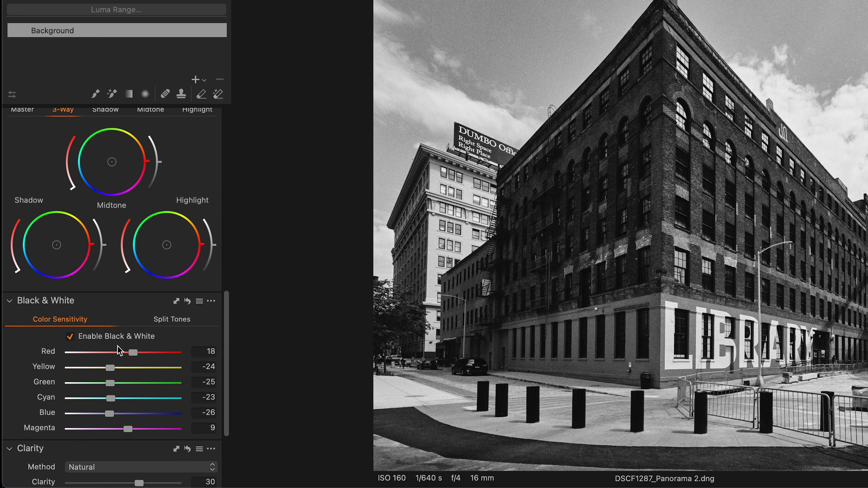
left_click_drag(109, 414, 90, 413)
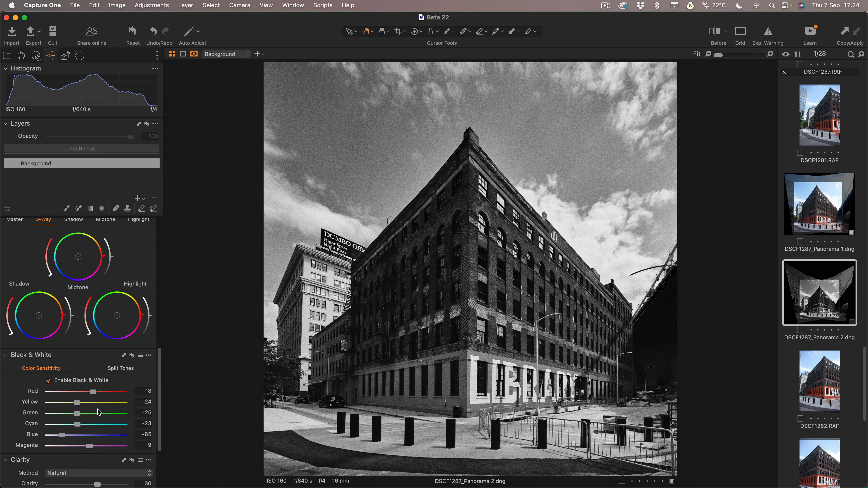
Expand the Curve and Levels tools and examine the tonal settings that the style brought in
scroll(102, 380, "down", 5)
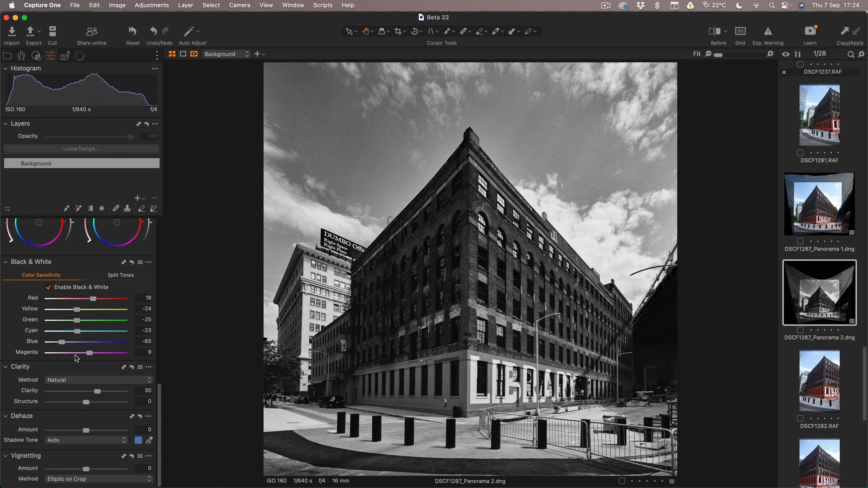
scroll(77, 358, "up", 10)
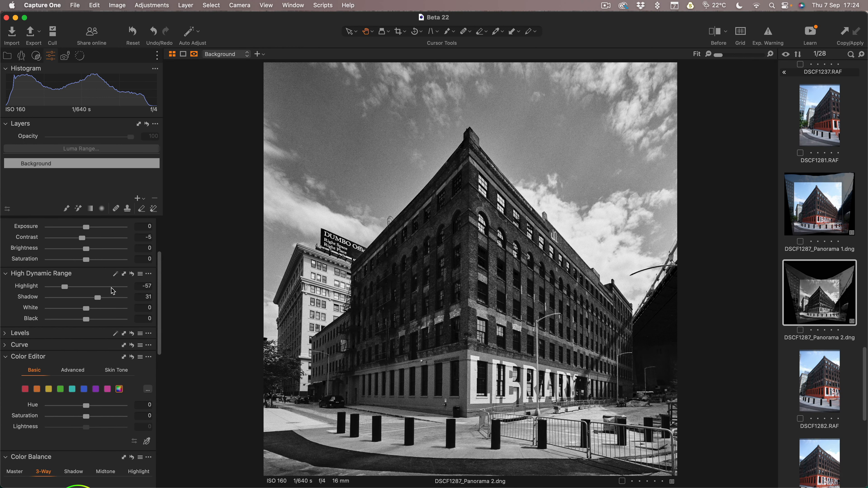
scroll(91, 360, "down", 14)
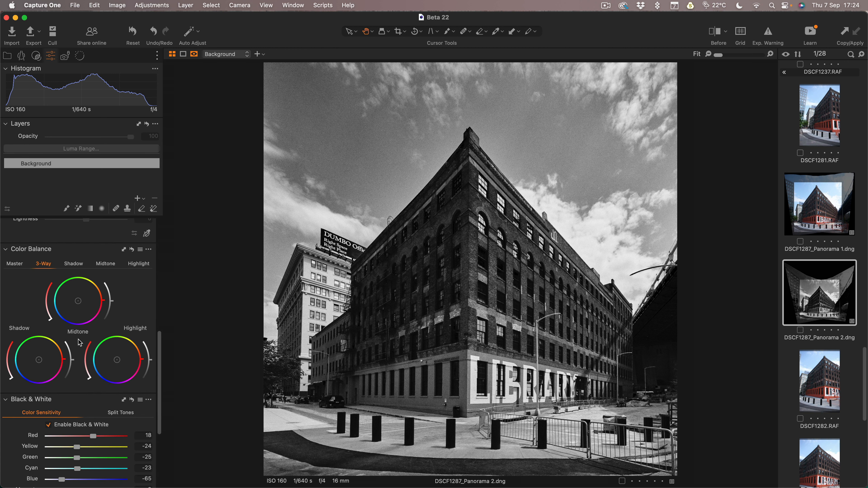
scroll(113, 421, "up", 8)
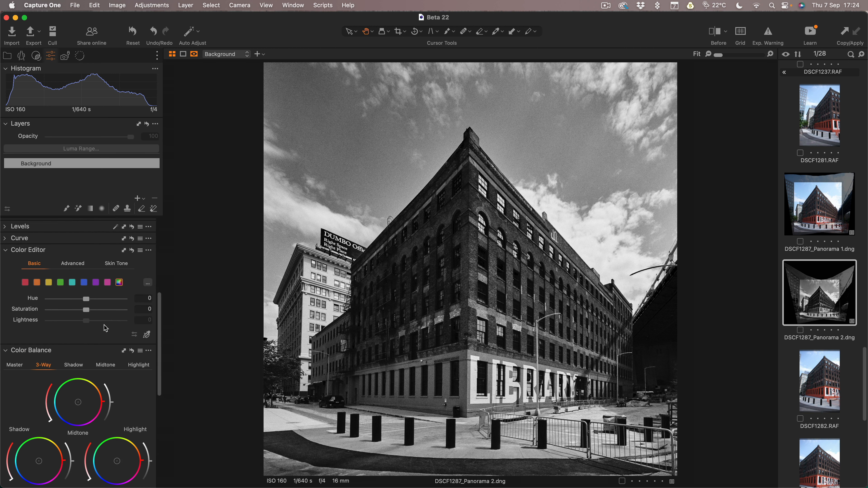
left_click(4, 232)
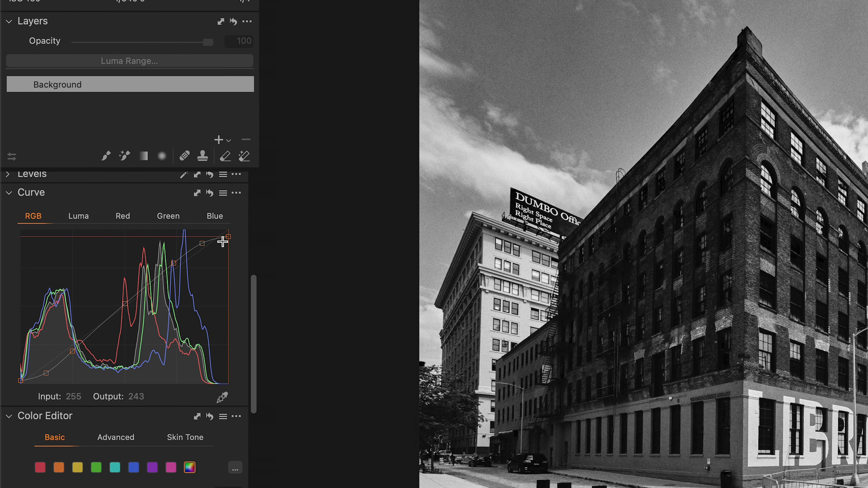
scroll(54, 320, "up", 3)
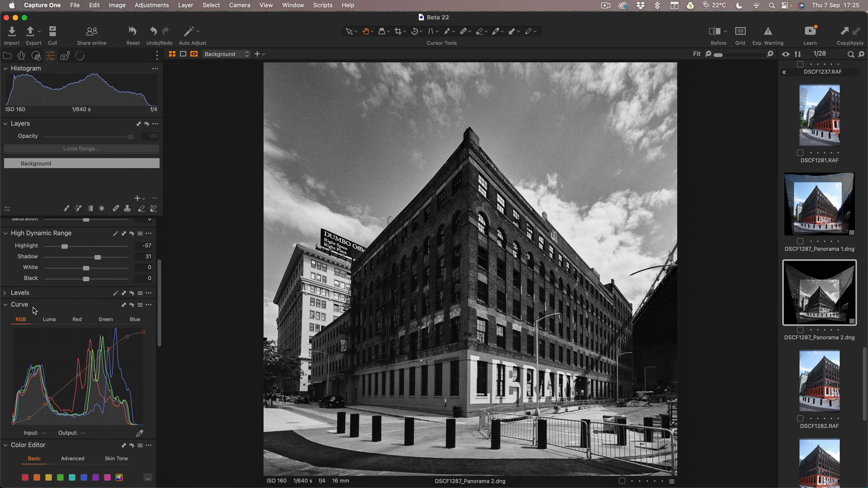
left_click(20, 294)
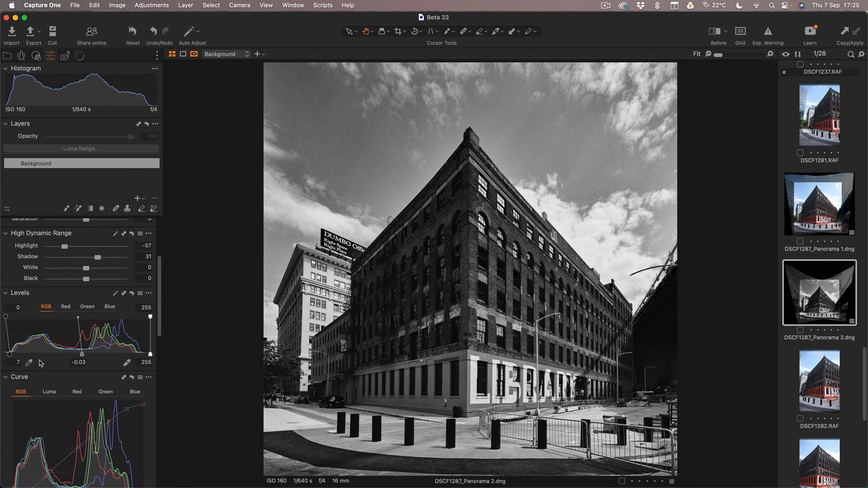
Set Clarity to -13 and darken the panorama's corners with slight negative vignetting
scroll(70, 360, "down", 15)
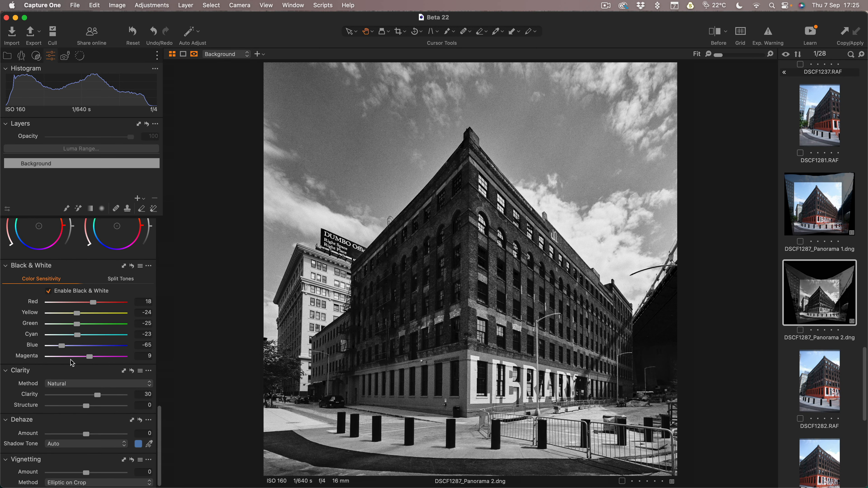
scroll(81, 375, "down", 3)
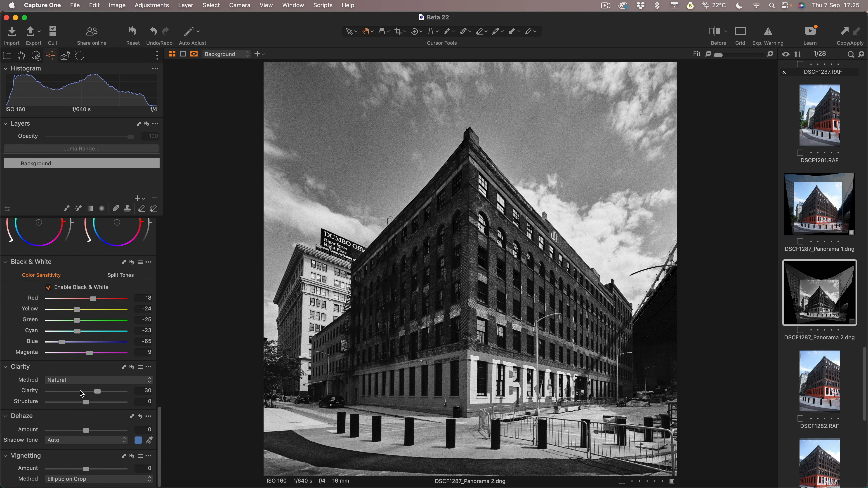
left_click_drag(98, 395, 83, 394)
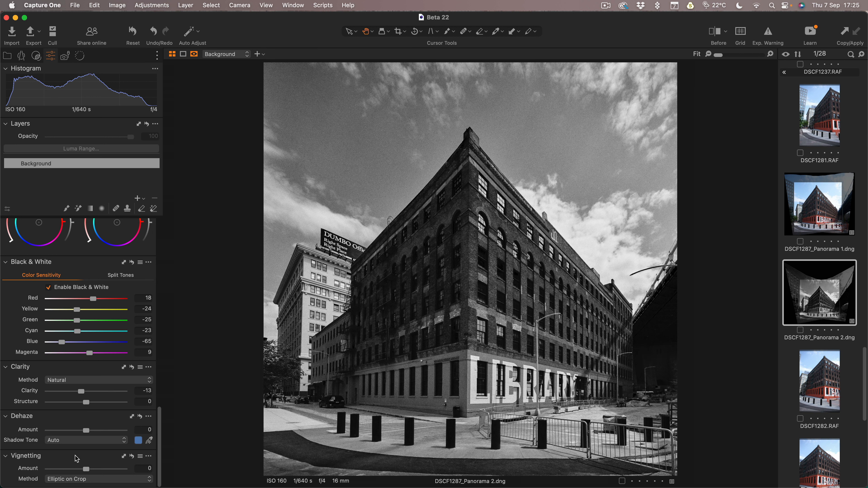
left_click_drag(84, 471, 80, 471)
Raise the High Dynamic Range Shadow to 34
scroll(99, 318, "up", 10)
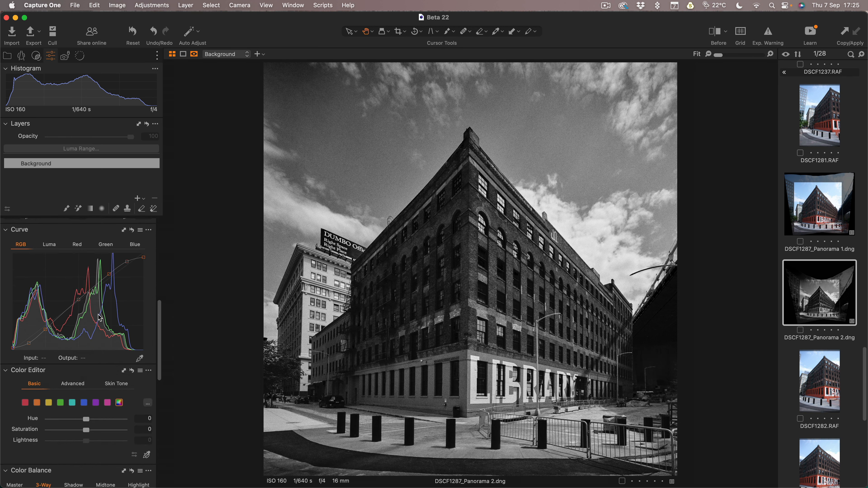
left_click_drag(111, 386, 99, 385)
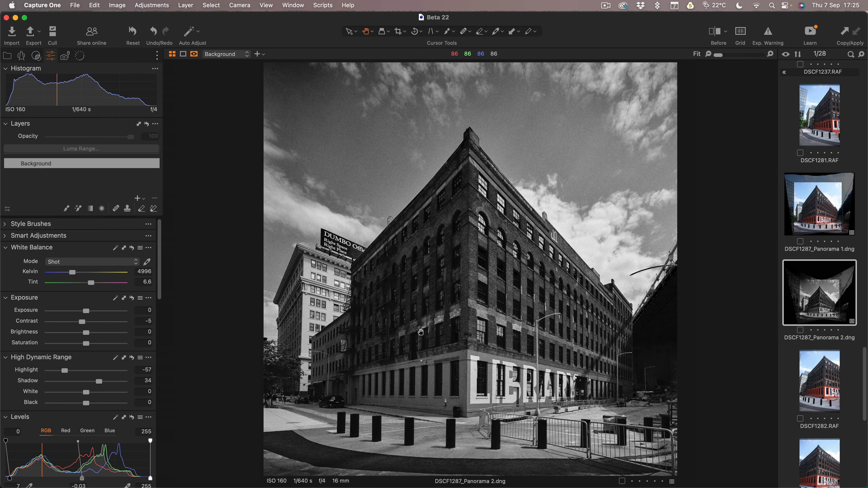
left_click_drag(99, 384, 99, 386)
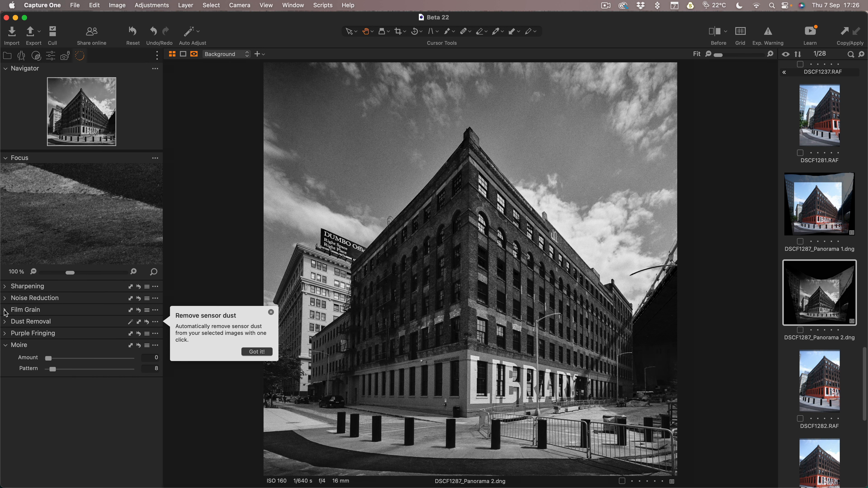
Reduce the Film Grain Impact to 49 and inspect the grain on the sky and brickwork at 100%
left_click(5, 310)
left_click_drag(103, 335, 90, 336)
double_click(503, 170)
left_click_drag(300, 273, 577, 170)
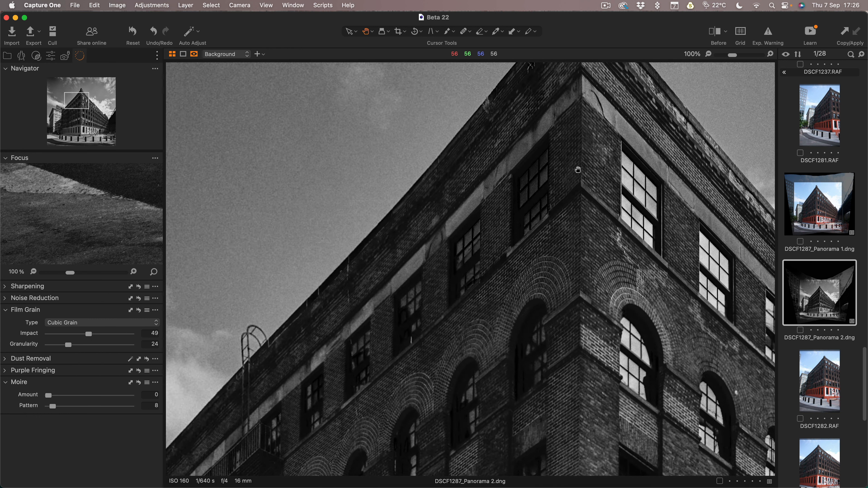
scroll(578, 170, "down", 15)
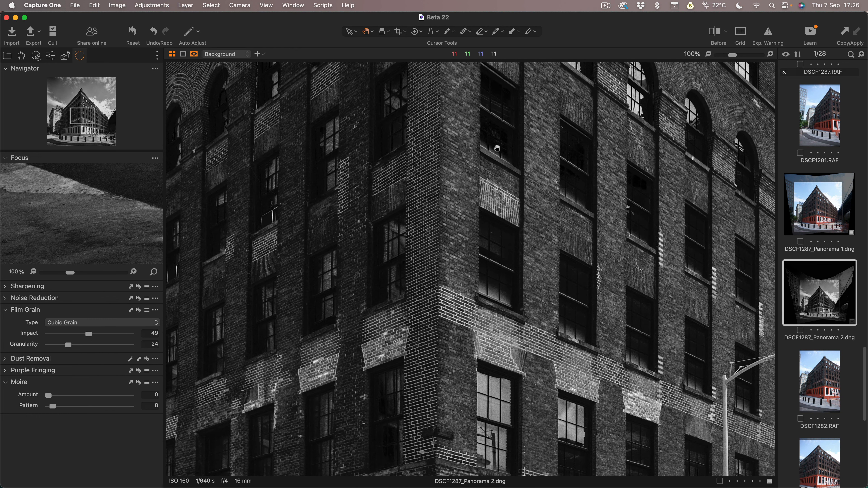
double_click(497, 148)
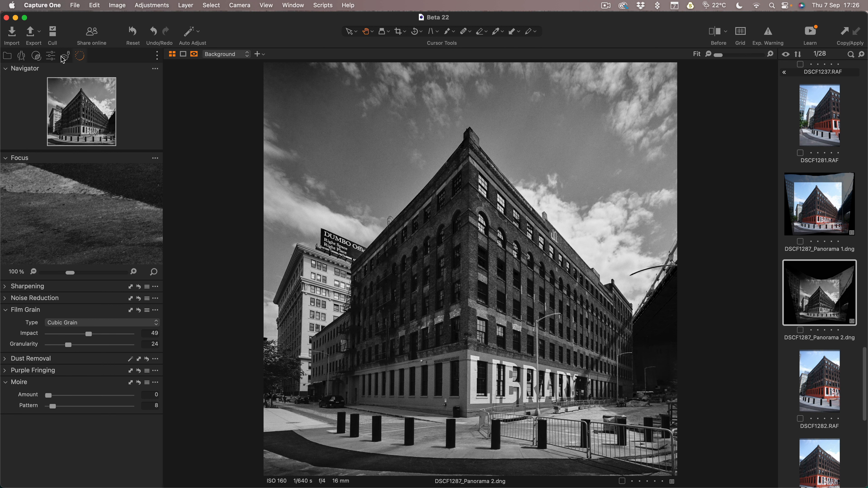
Shape the Luma curve into a gentle S with one point in the shadows and one in the highlights, and fine-tune the midtone point
left_click(50, 56)
scroll(91, 298, "up", 10)
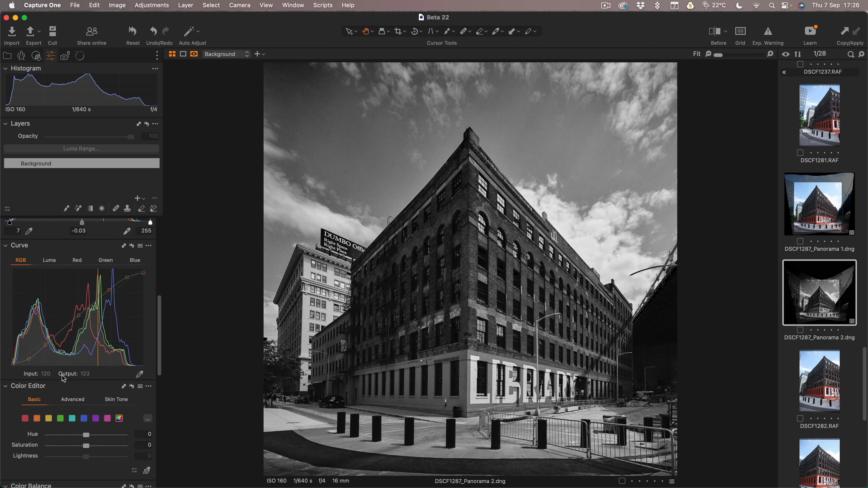
left_click(49, 260)
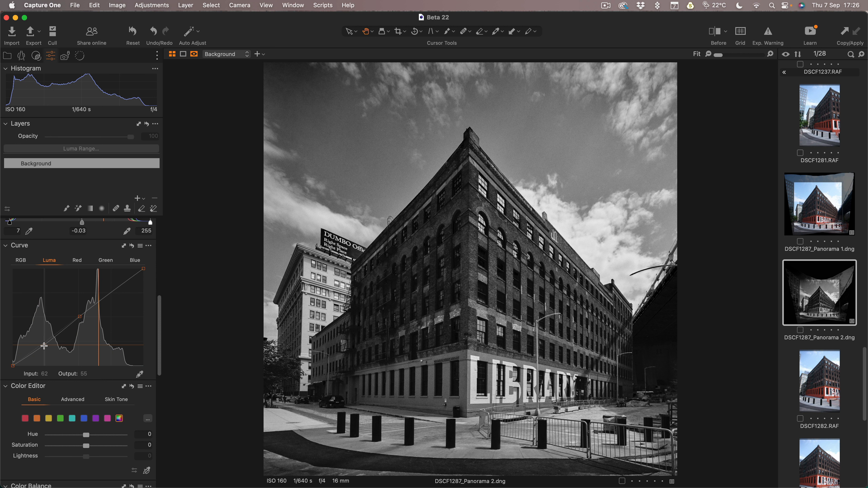
left_click_drag(43, 346, 44, 345)
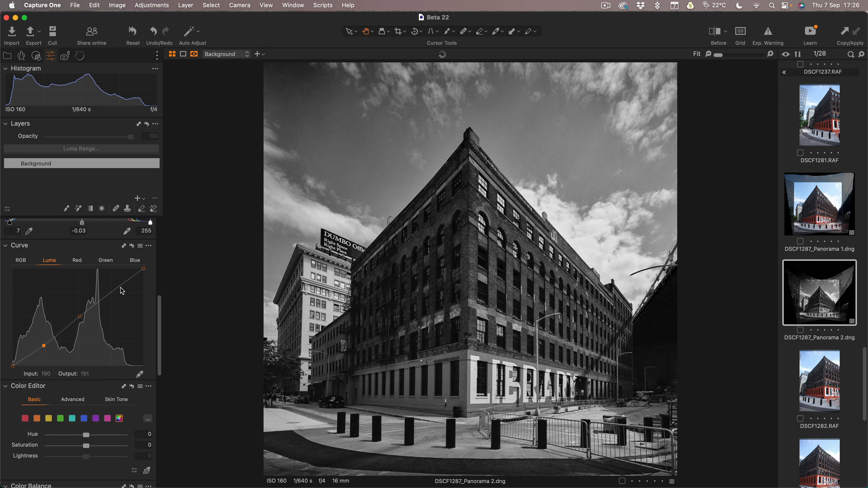
left_click_drag(117, 291, 111, 289)
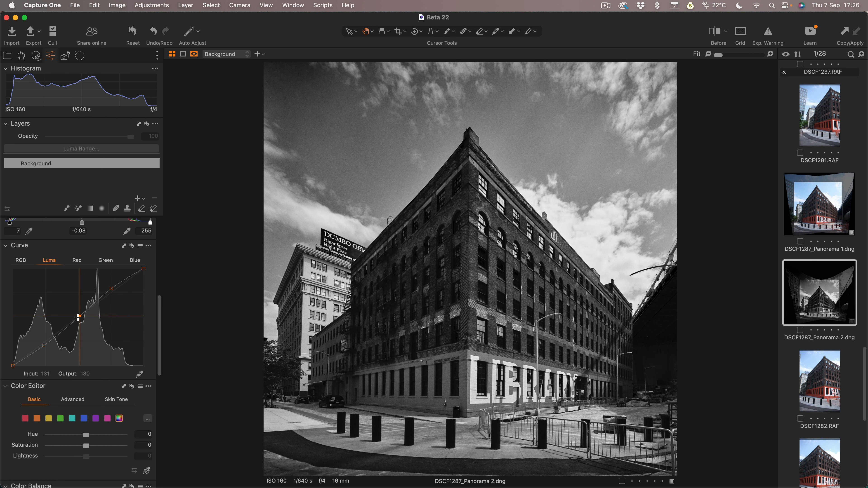
left_click_drag(79, 316, 79, 315)
Show the Before view of the panorama to compare it with the black-and-white edit
scroll(65, 387, "up", 8)
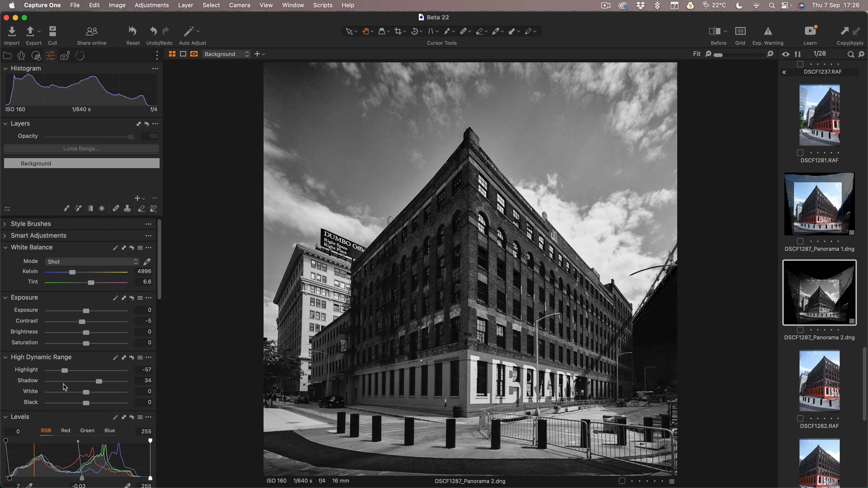
key("y")
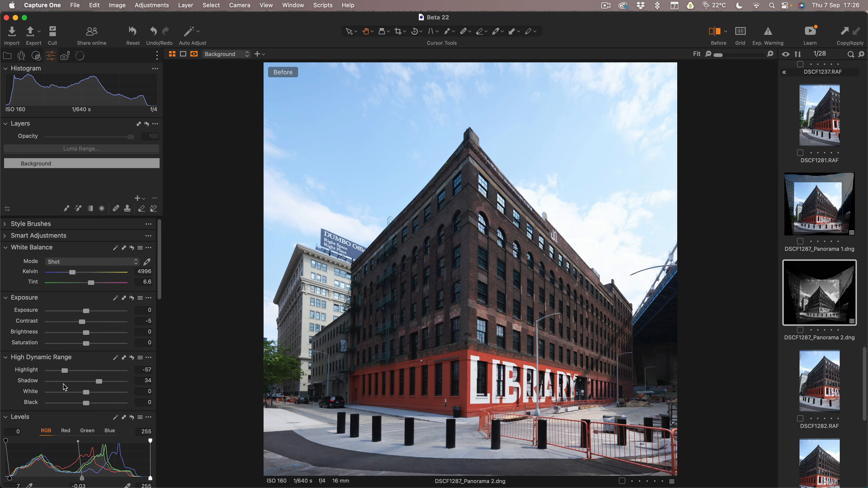
Set the High Dynamic Range White to -100 in the edited view and open the panorama as a TIFF in Photoshop (Beta)
key("y")
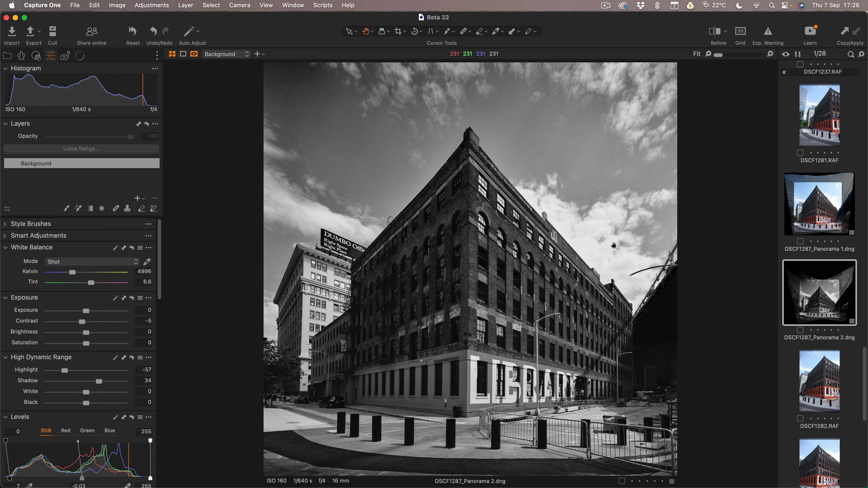
left_click_drag(86, 392, 38, 393)
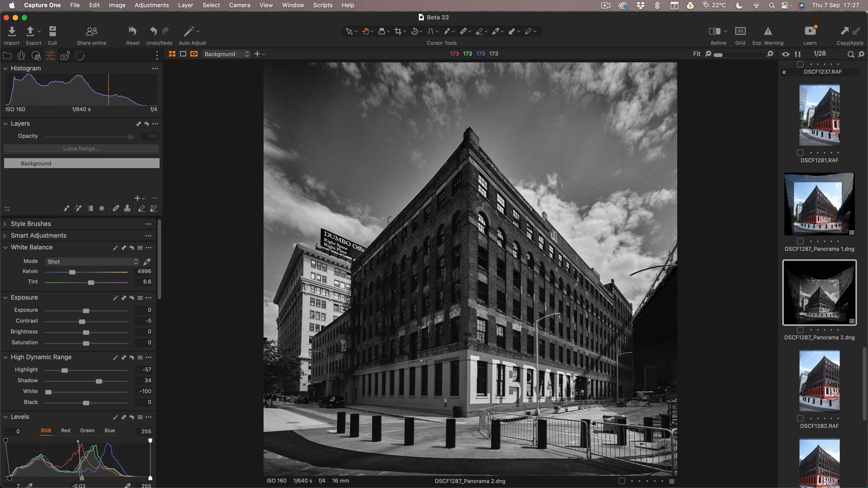
key("super+e")
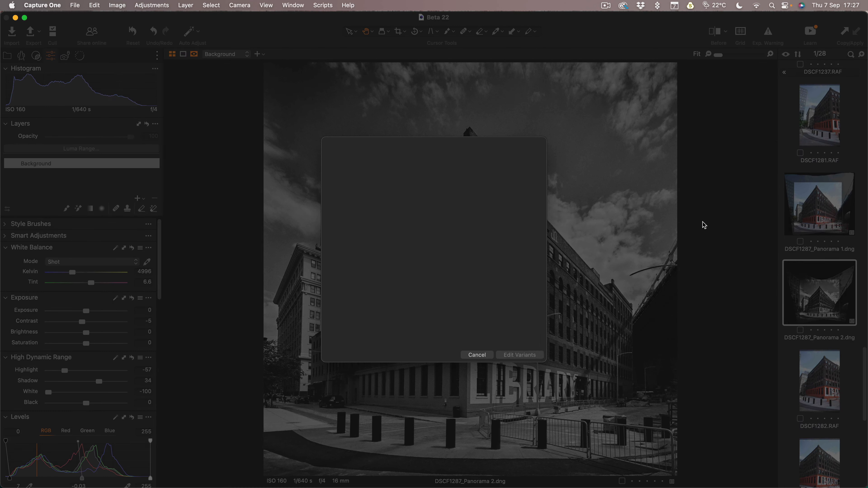
key("Return")
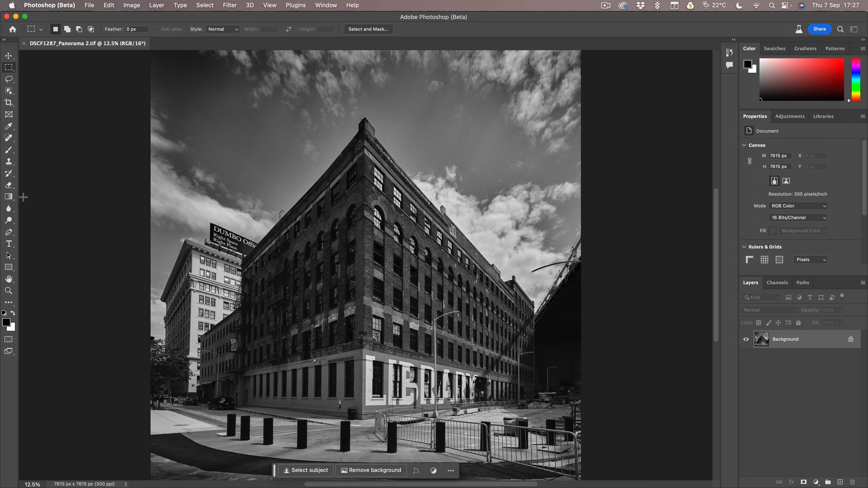
Outline the metal barriers and building-site clutter beside the library with the Polygonal Lasso and replace them using Generative Fill without a prompt
left_click_drag(8, 79, 43, 88)
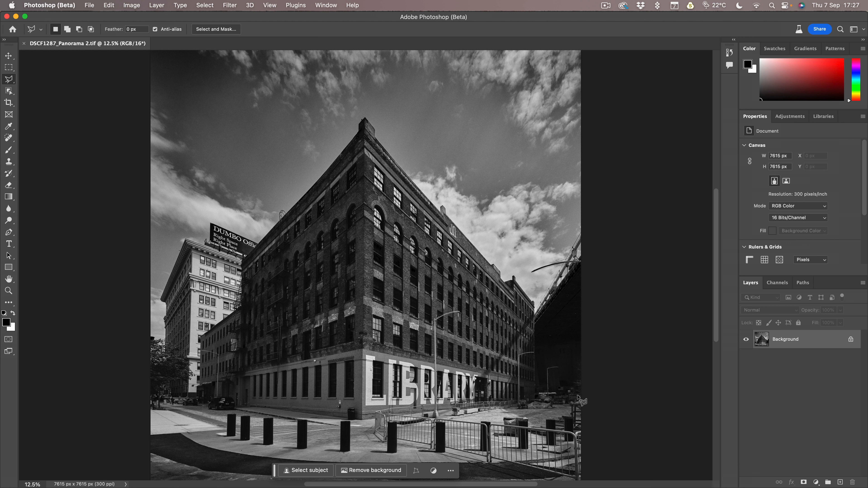
left_click(584, 378)
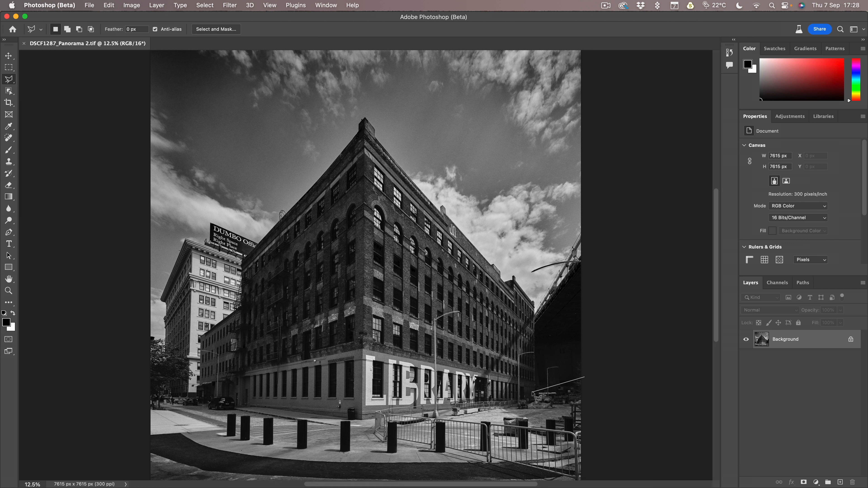
left_click(482, 400)
left_click(370, 411)
left_click(369, 439)
left_click(511, 478)
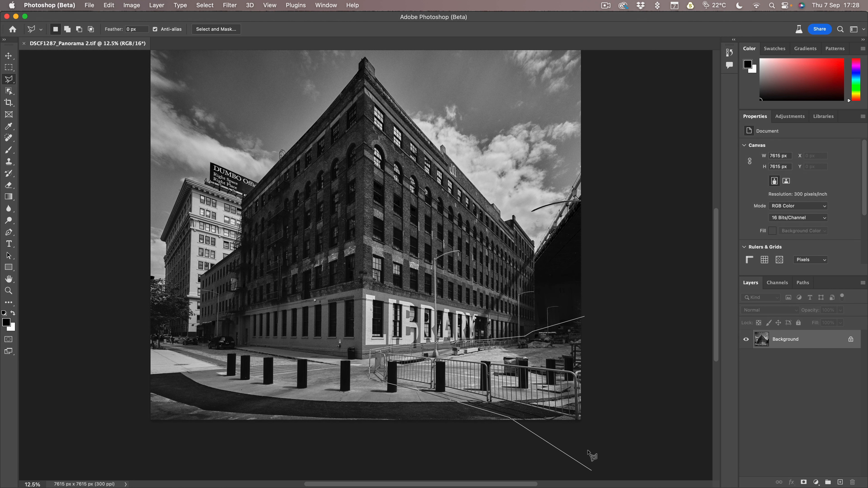
left_click(585, 427)
left_click(611, 408)
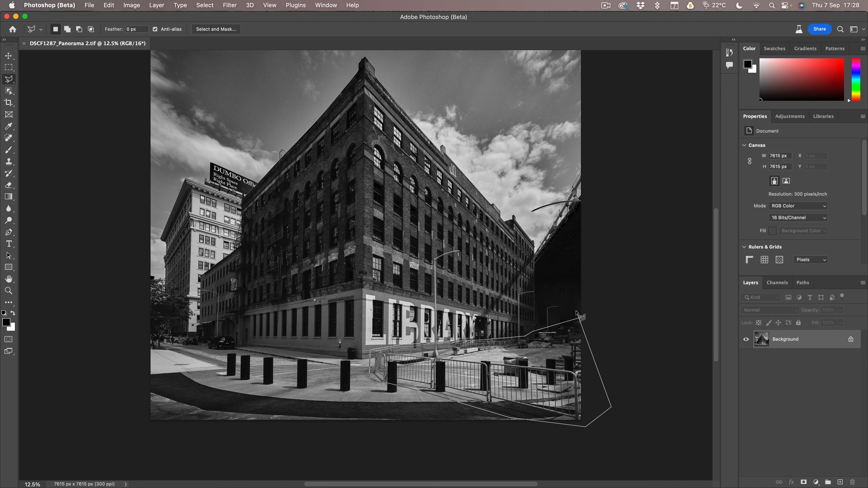
left_click(587, 318)
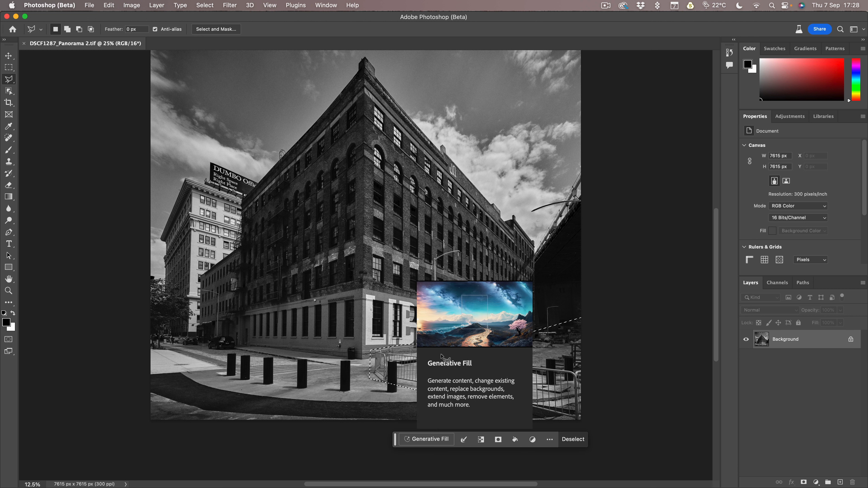
left_click(427, 440)
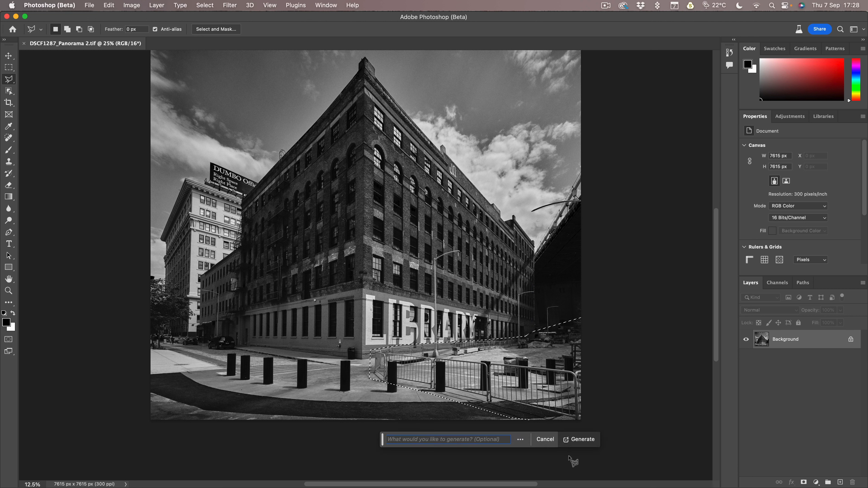
left_click(590, 440)
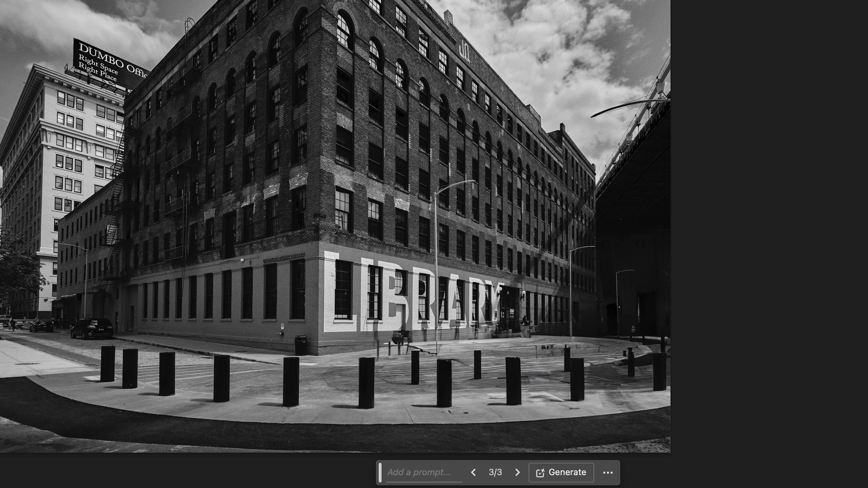
Toggle the Generative Fill layer's visibility to compare the street in front of the library with and without the barriers
key("super+")
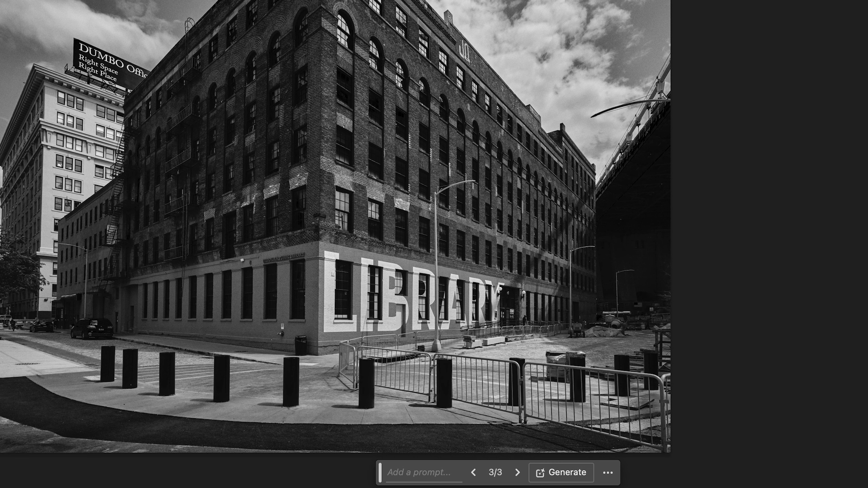
key("super+")
key("super+")
key("super+")
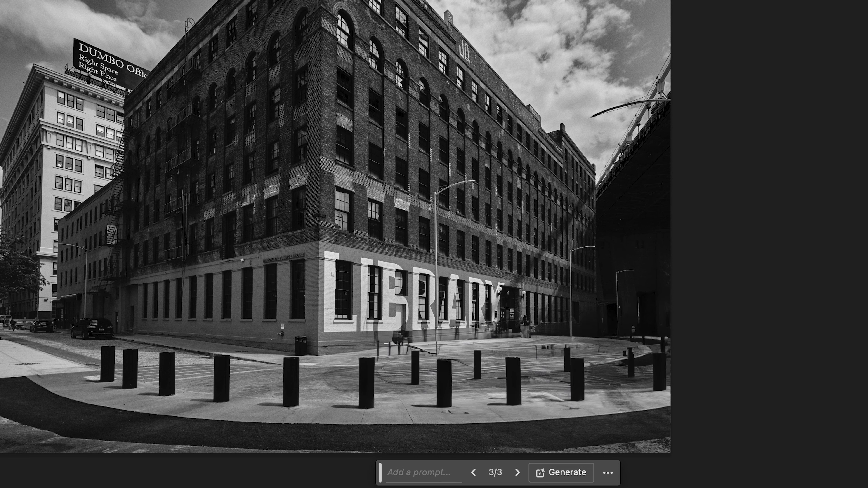
left_click(745, 339)
left_click(745, 339)
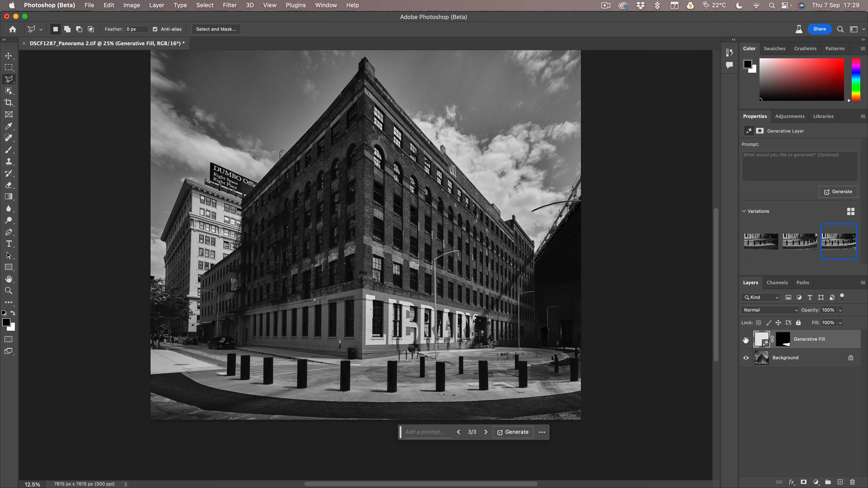
left_click(746, 340)
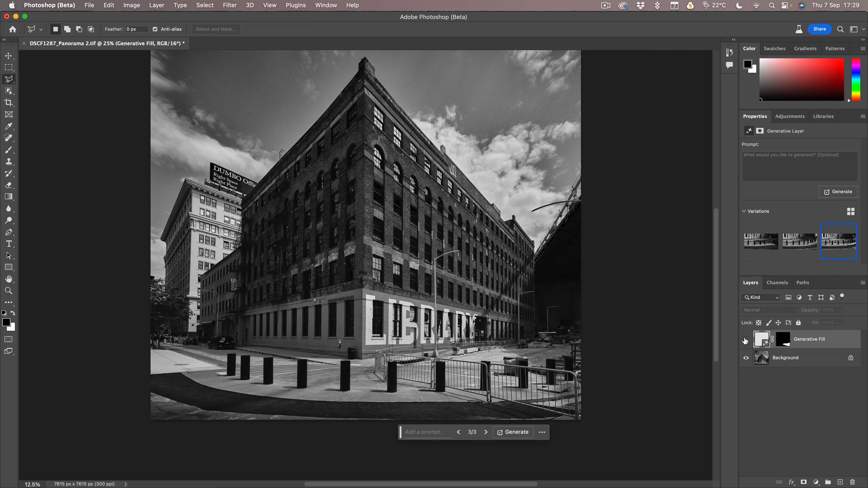
left_click(745, 340)
left_click(745, 340)
left_click_drag(414, 254, 439, 303)
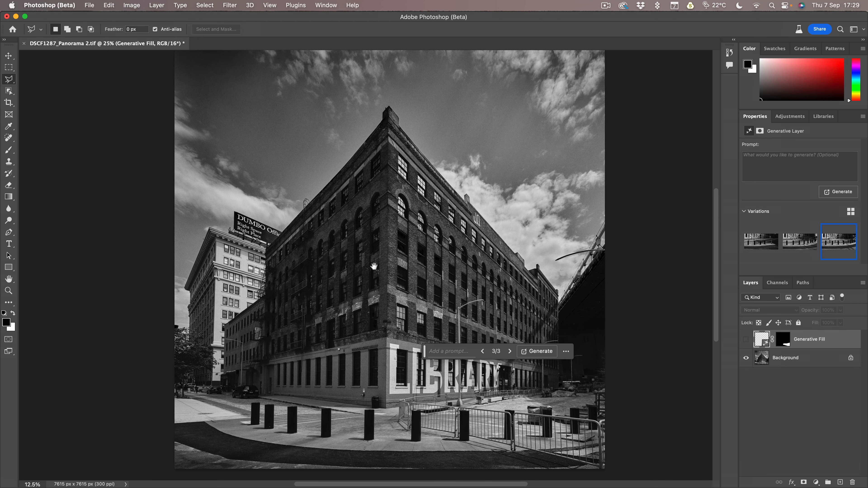
left_click_drag(375, 266, 359, 268)
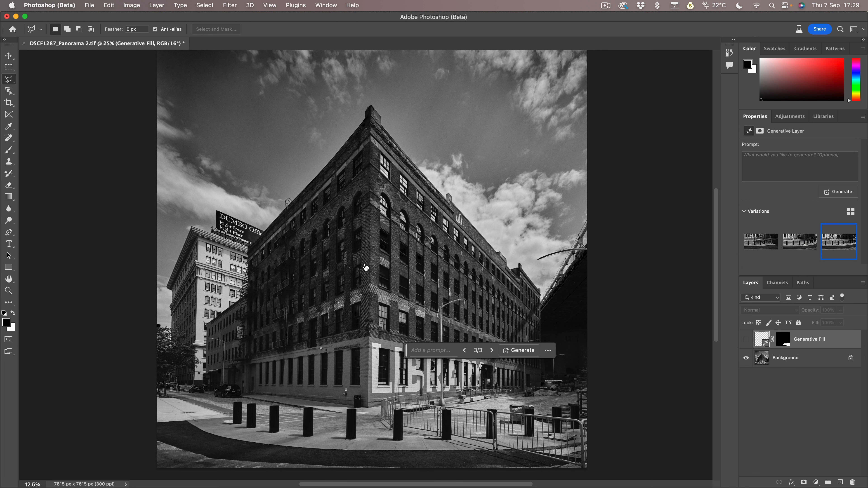
Switch back to Capture One and look through the browser thumbnails around the panorama files
key("super+Tab")
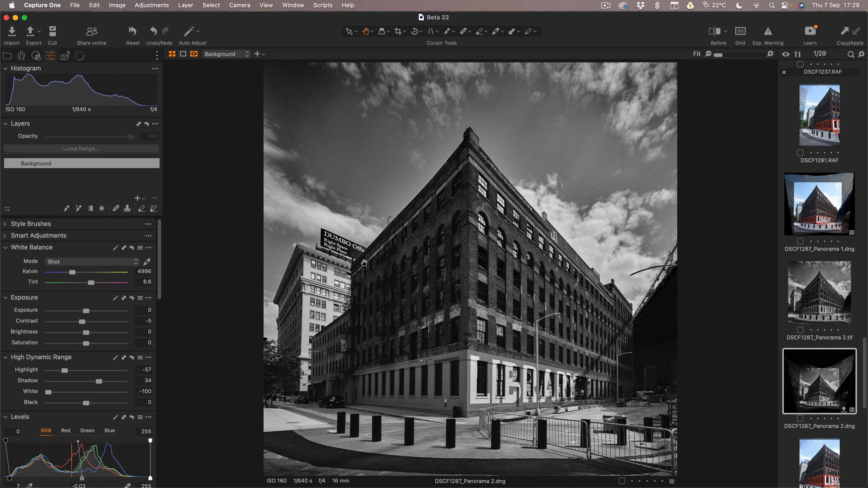
scroll(819, 333, "down", 3)
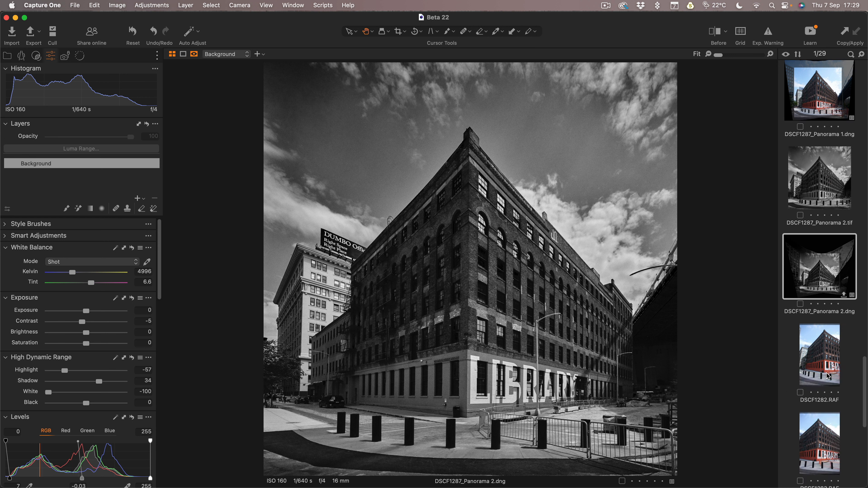
scroll(828, 376, "down", 4)
scroll(813, 371, "up", 2)
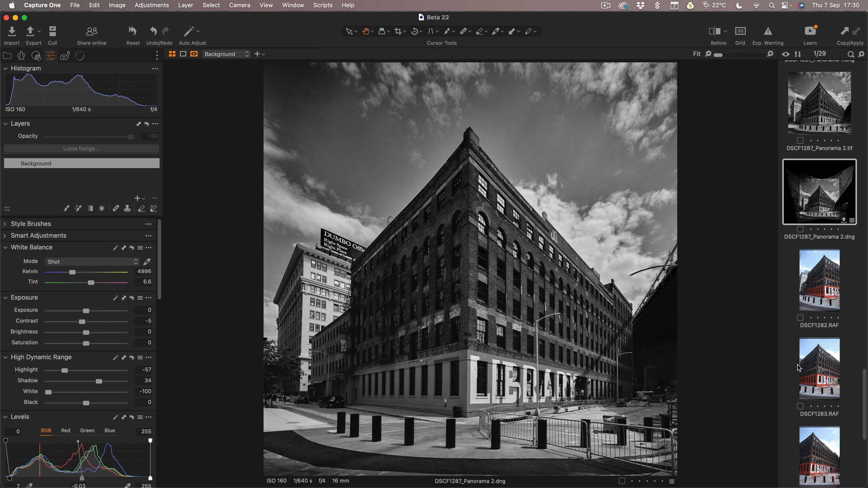